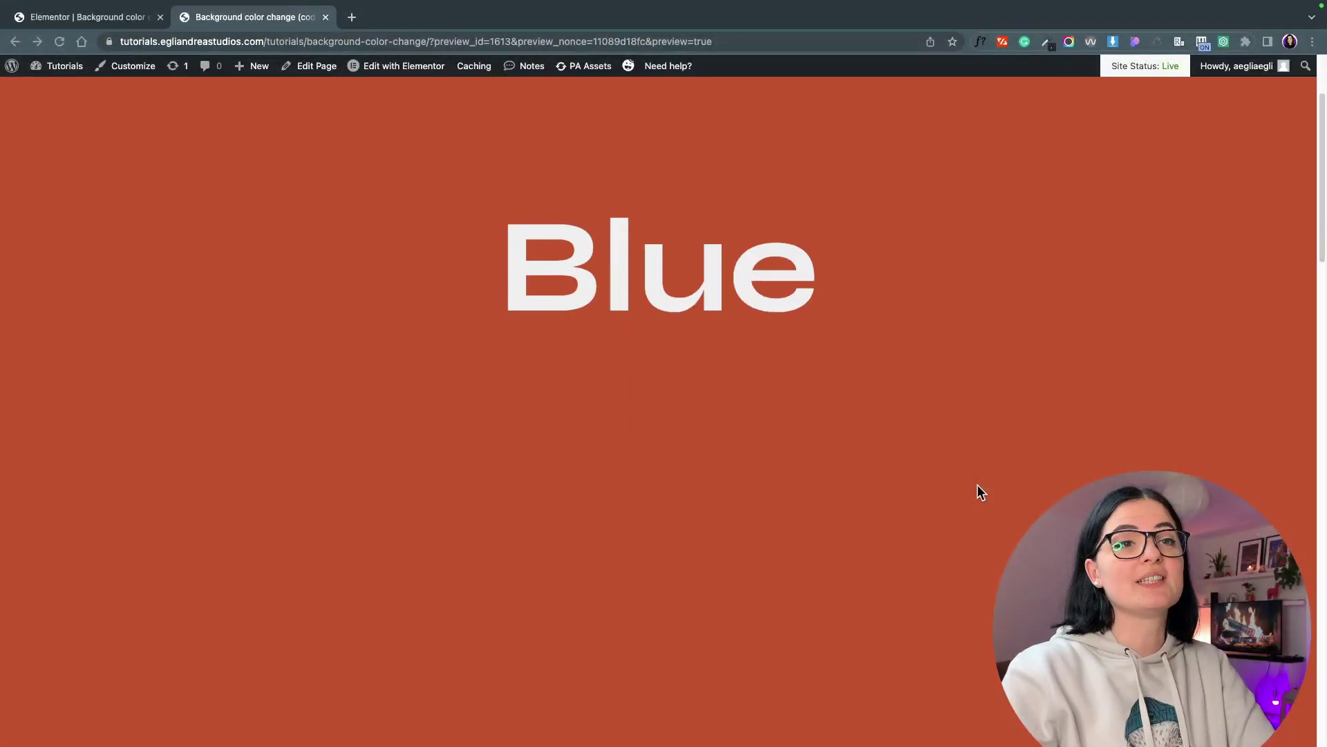
Scroll the preview to watch the background change across the Blue, Green, Purple and Yellow sections.
scroll(979, 486, "down", 7)
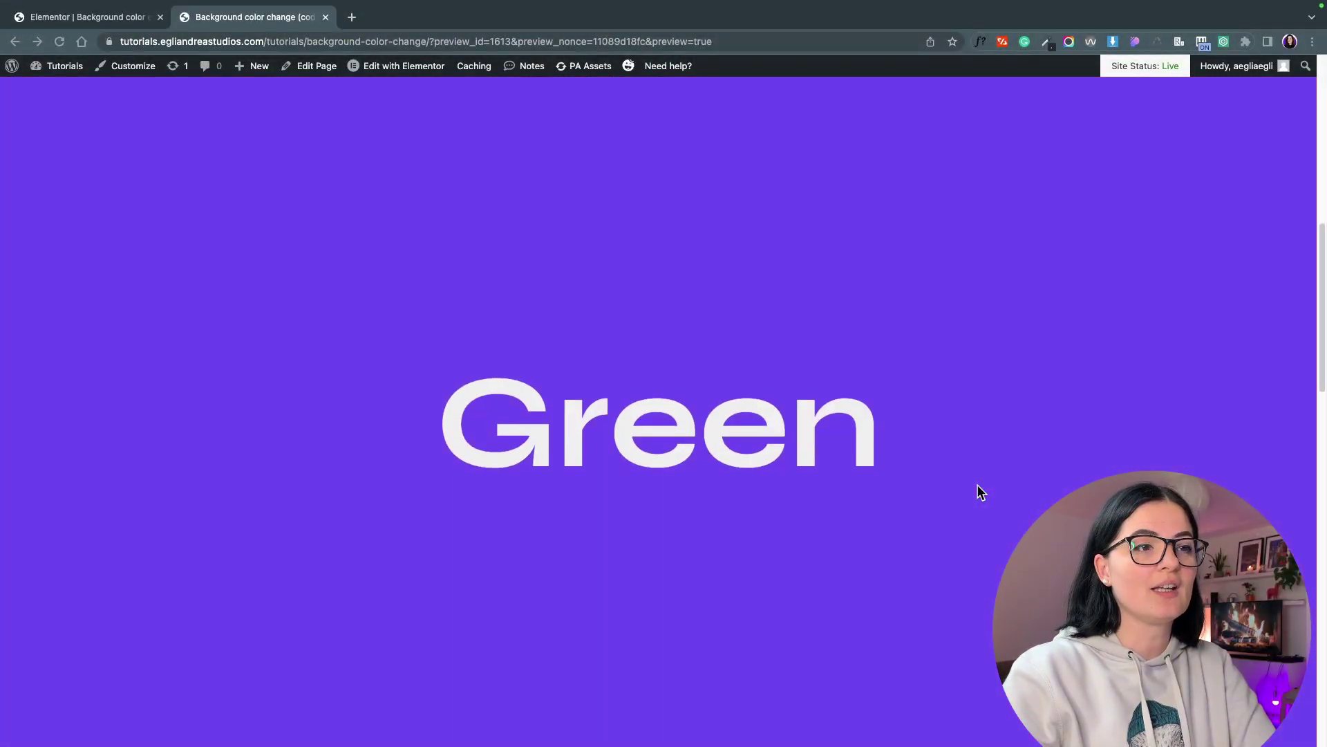
scroll(979, 491, "down", 10)
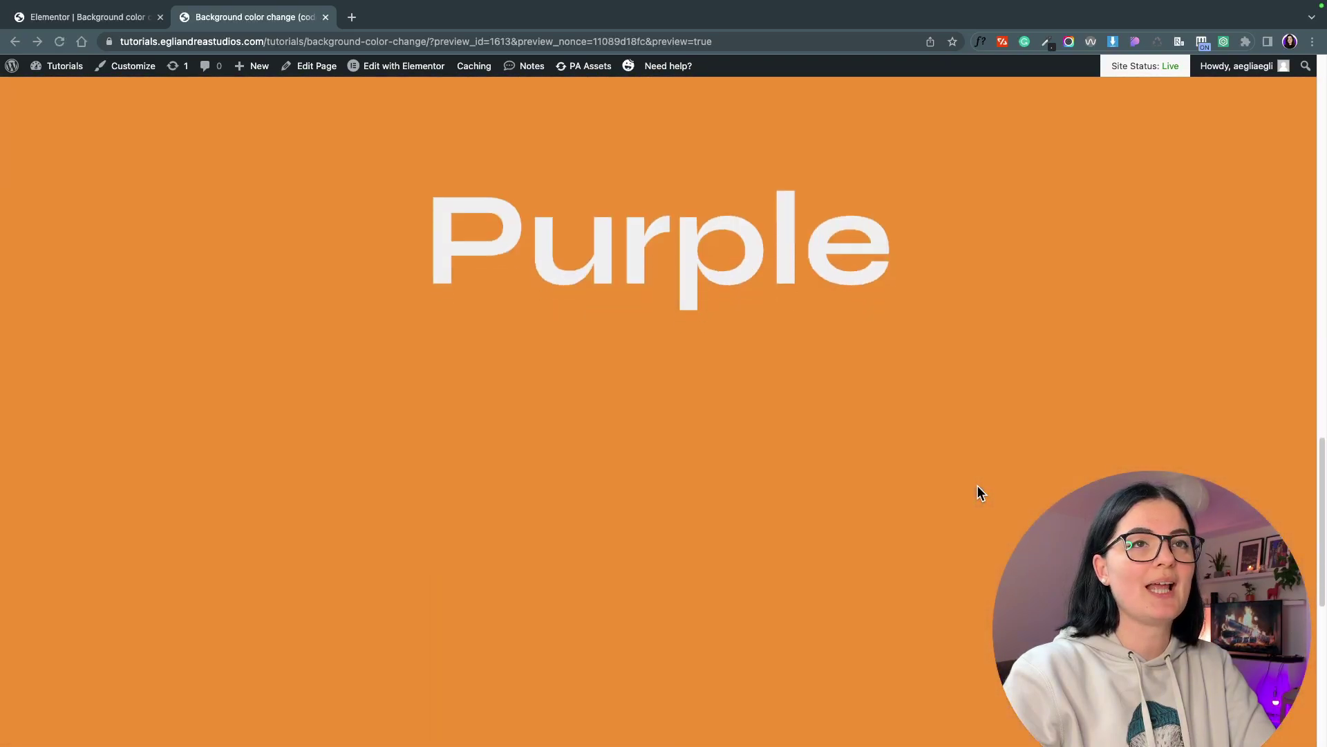
scroll(978, 492, "down", 8)
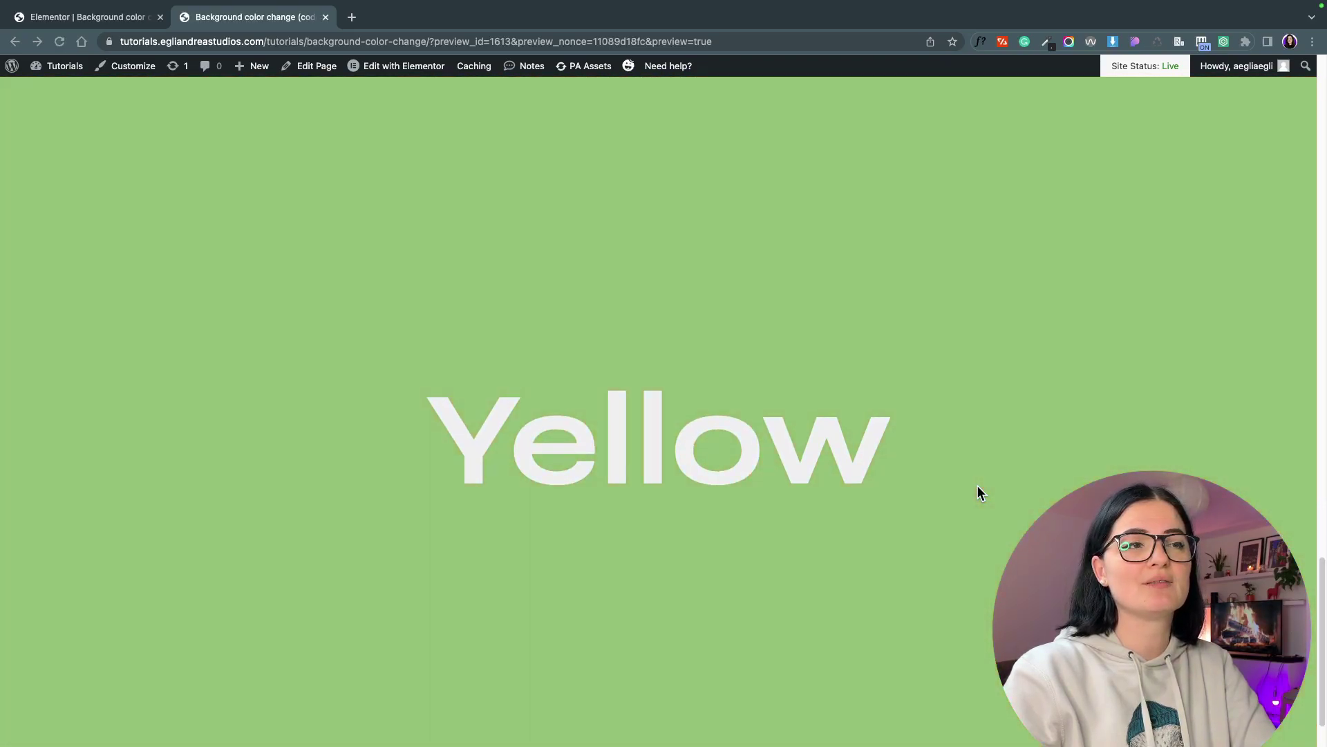
scroll(979, 492, "down", 2)
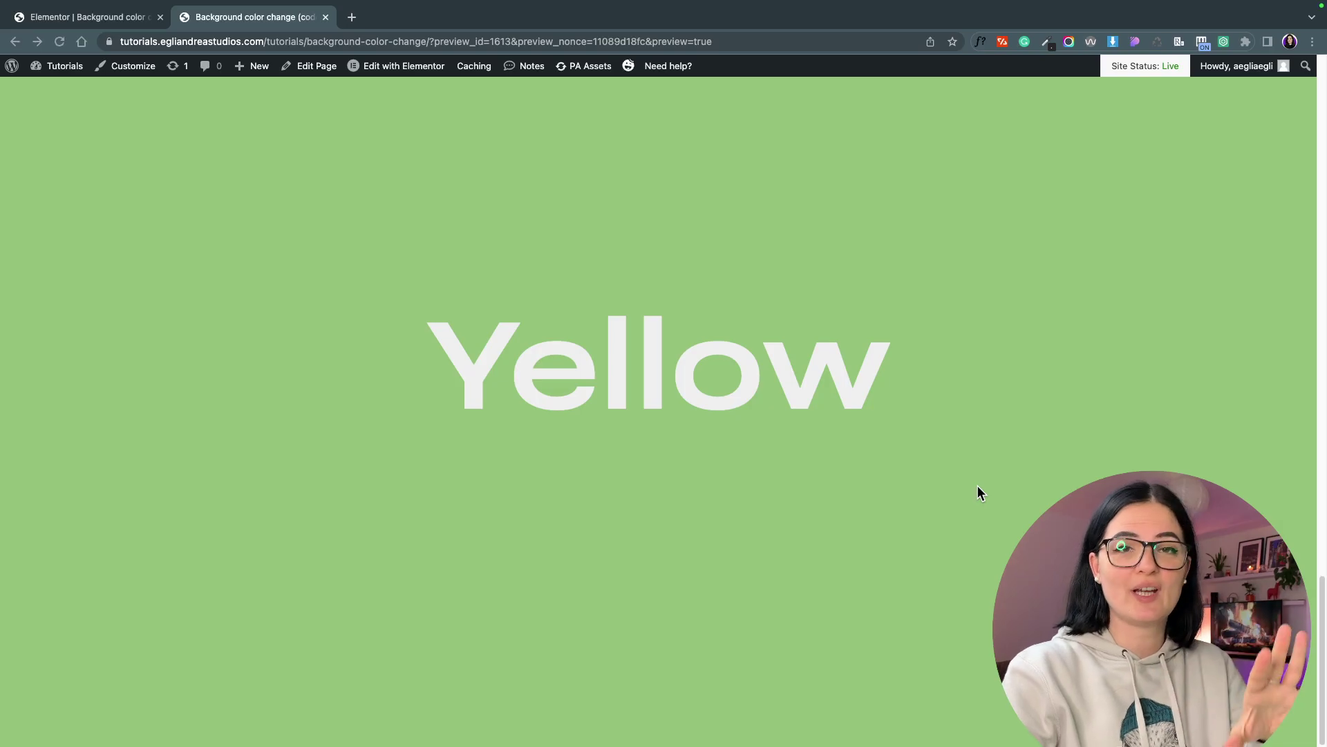
scroll(980, 493, "up", 20)
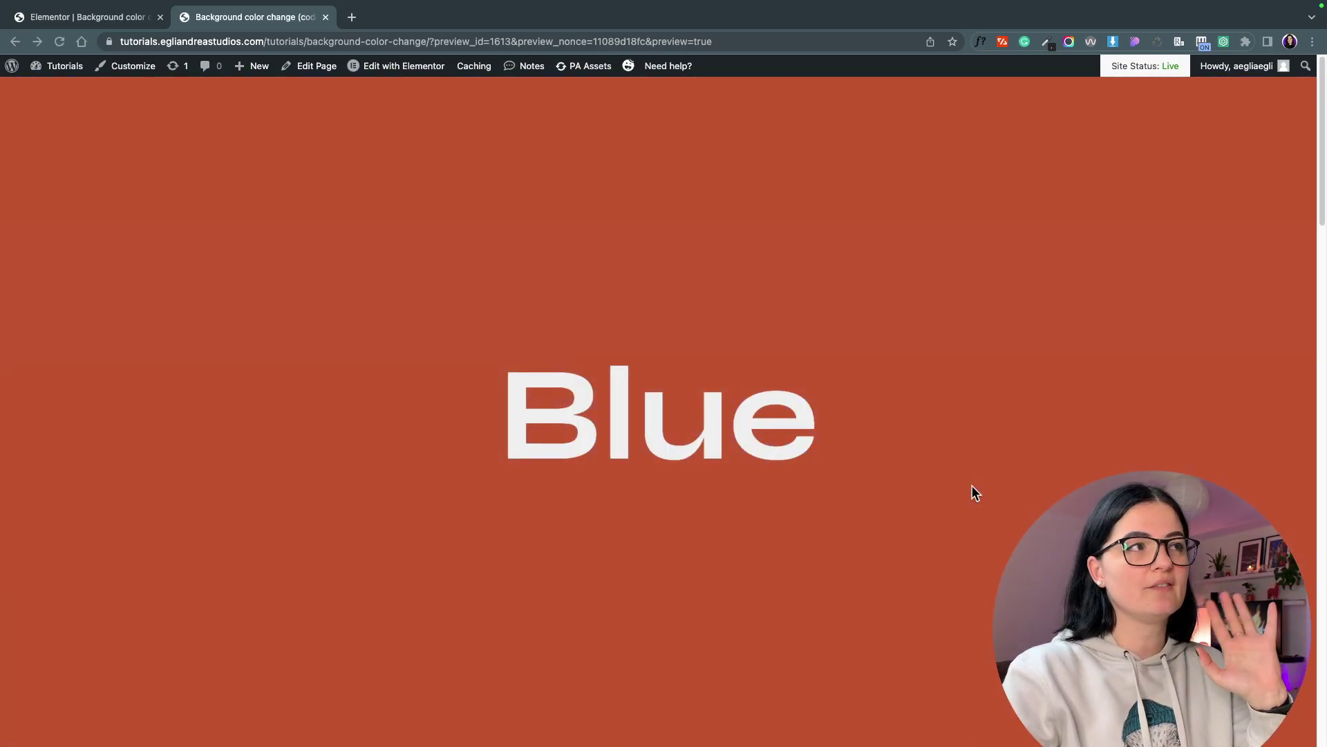
Back in the editor, select the Blue heading and then its full-height container to edit it.
left_click(28, 15)
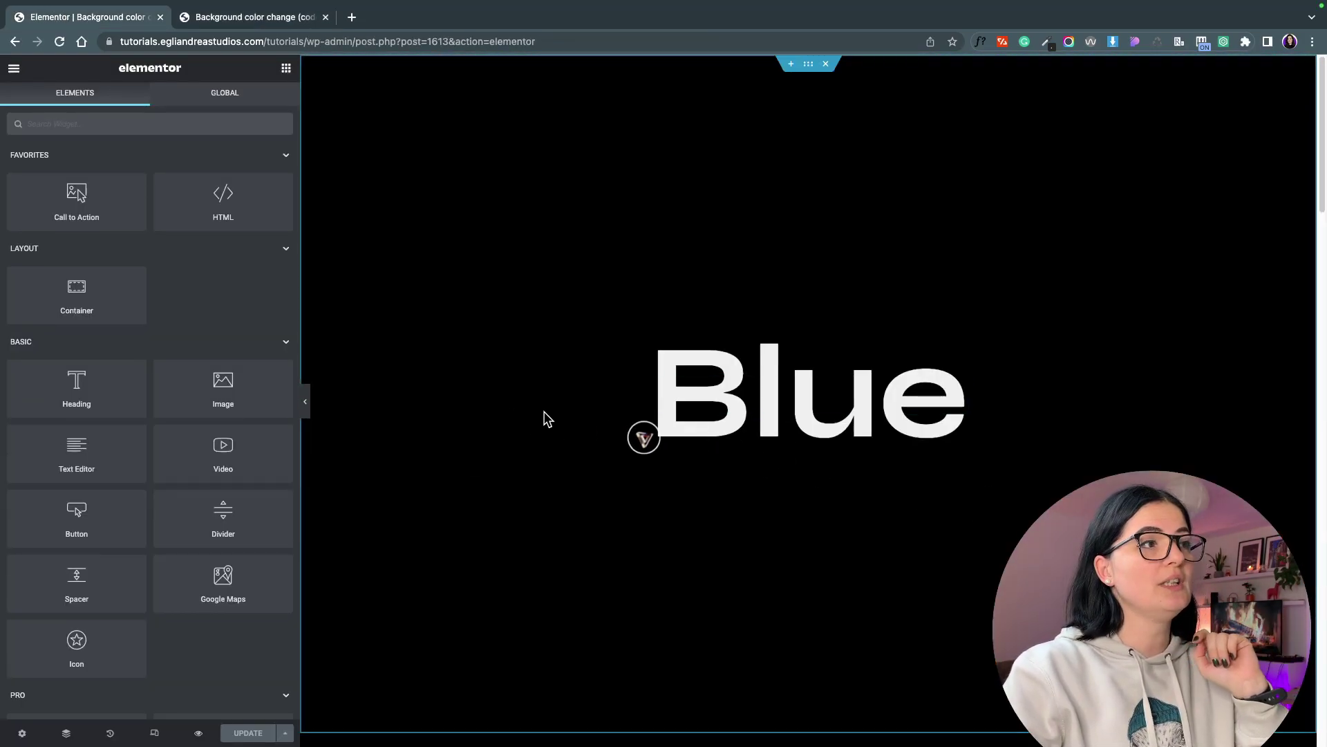
left_click(692, 423)
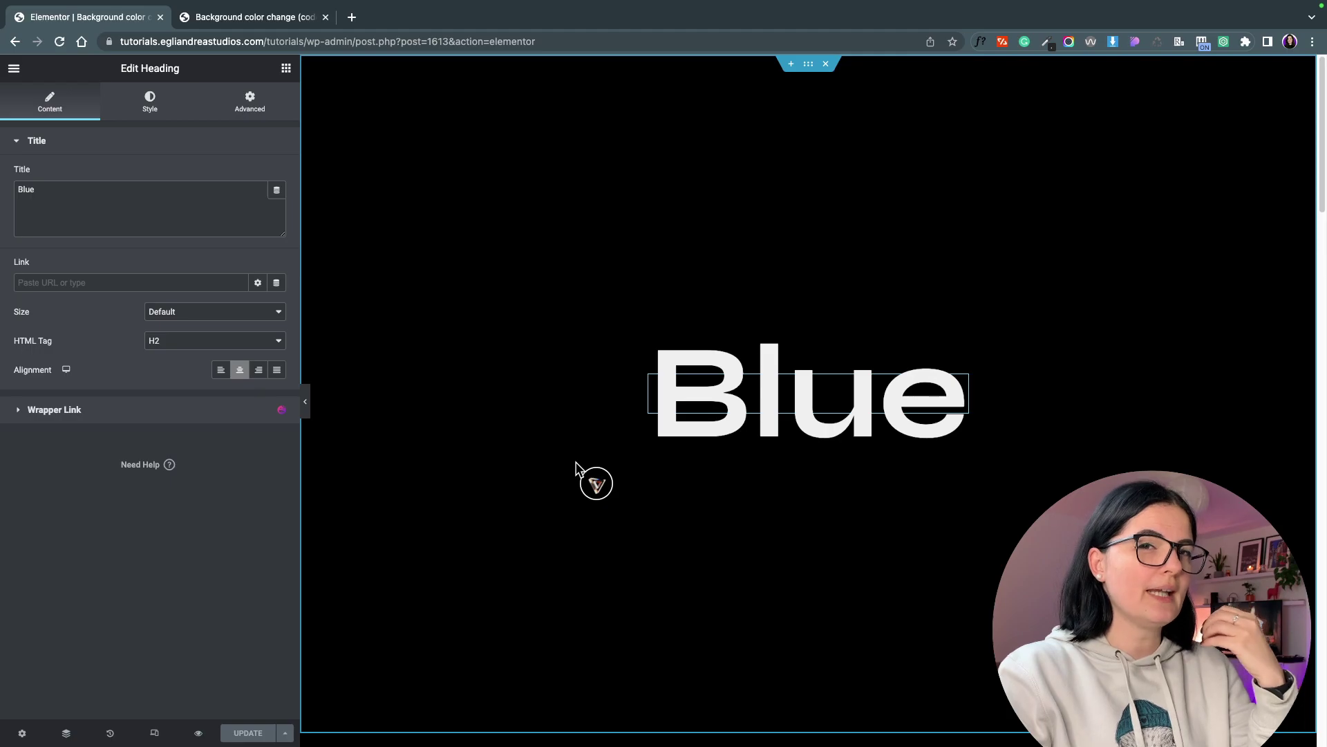
left_click(483, 306)
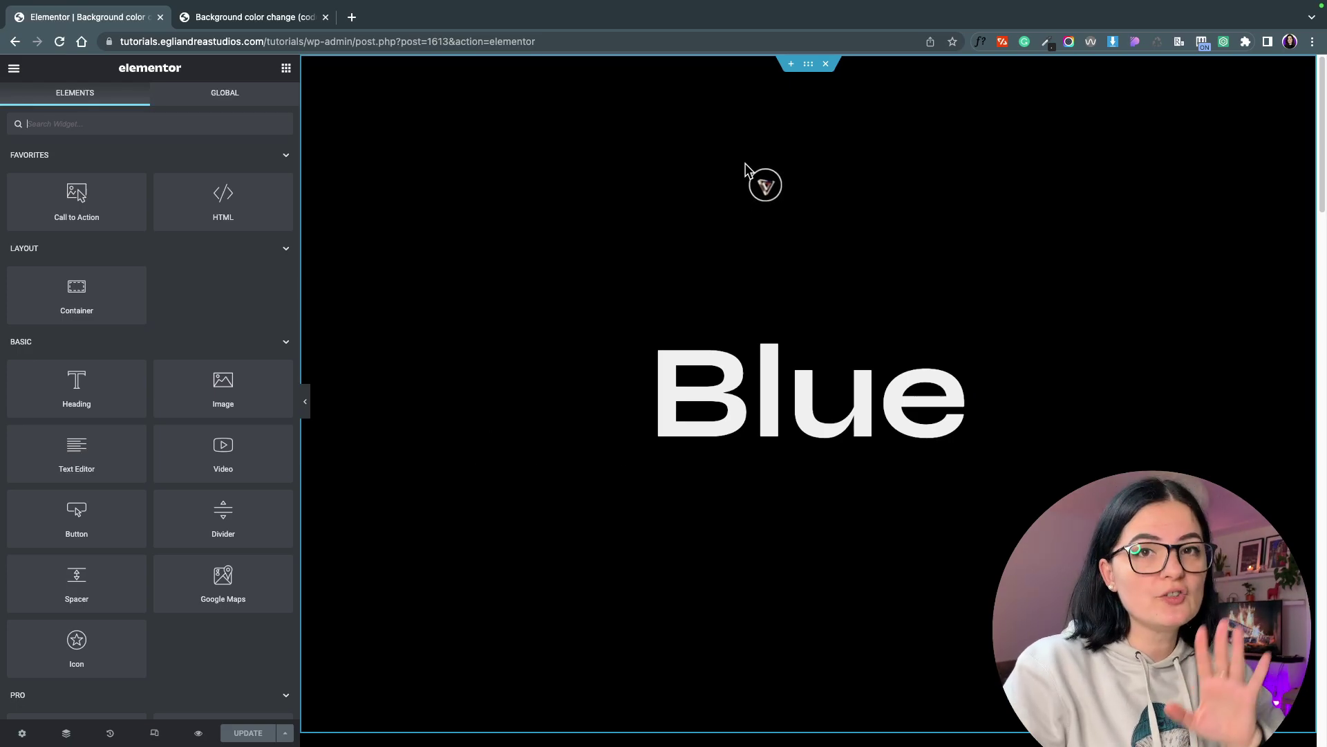
left_click(808, 65)
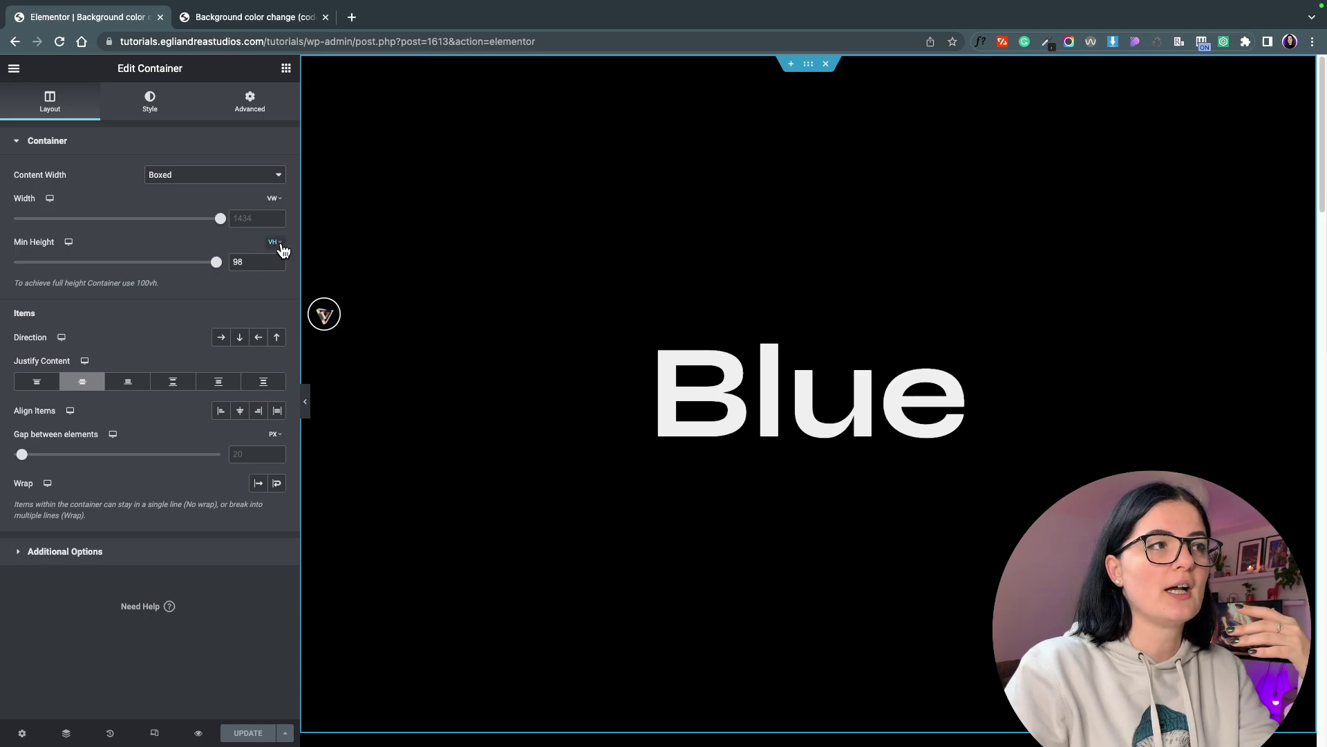
scroll(809, 432, "down", 4)
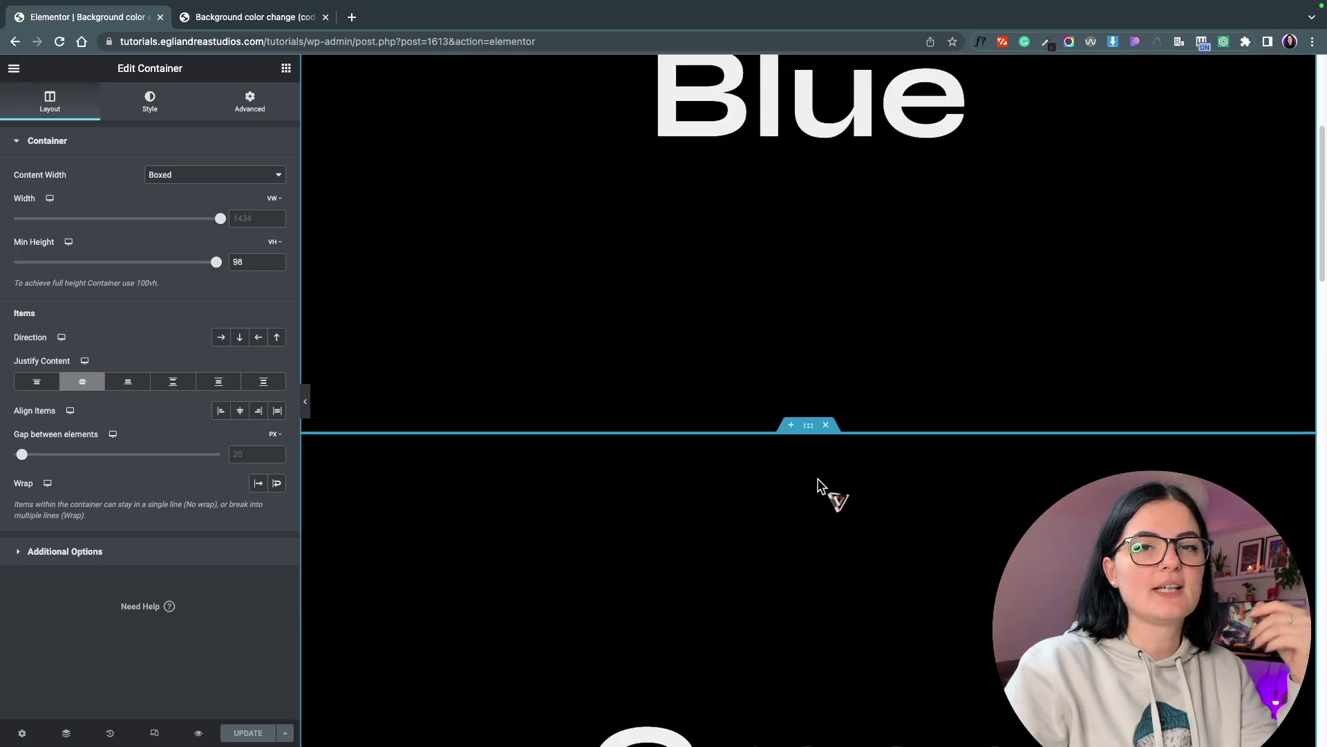
scroll(814, 486, "down", 2)
scroll(813, 486, "down", 20)
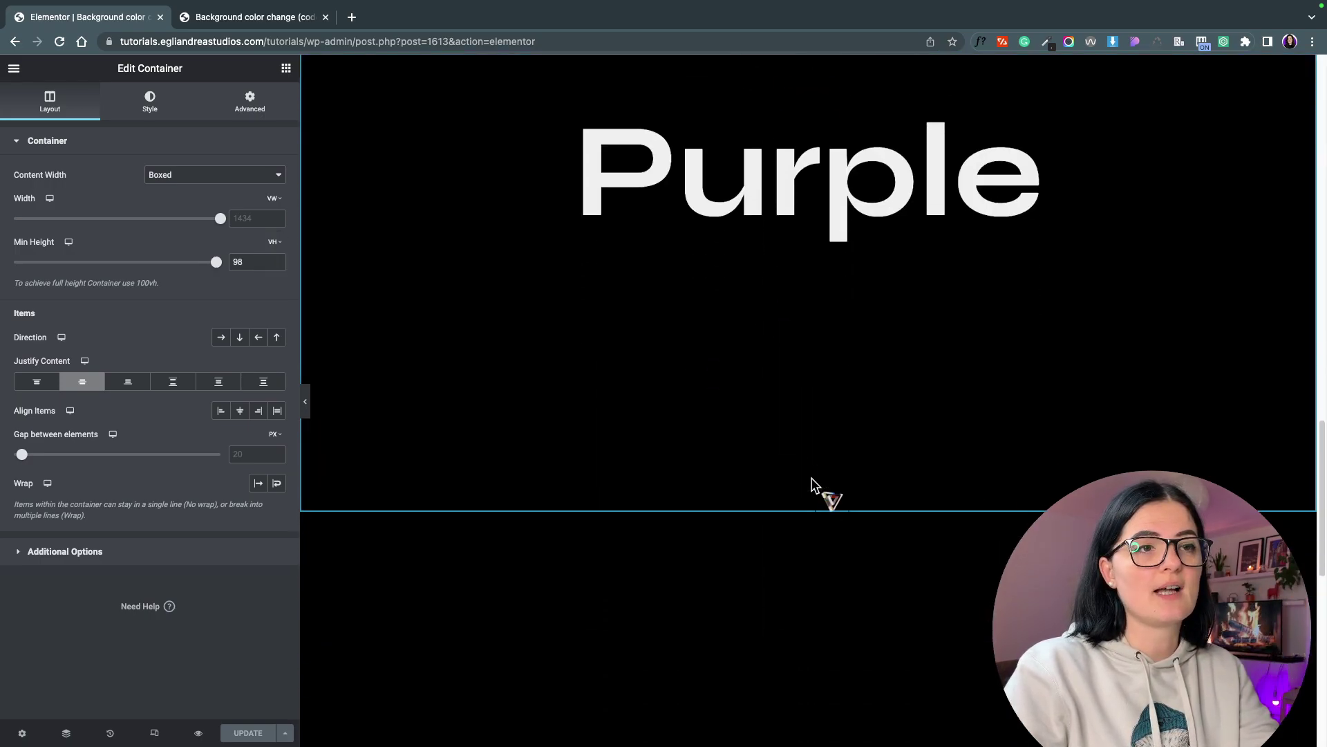
scroll(814, 486, "up", 20)
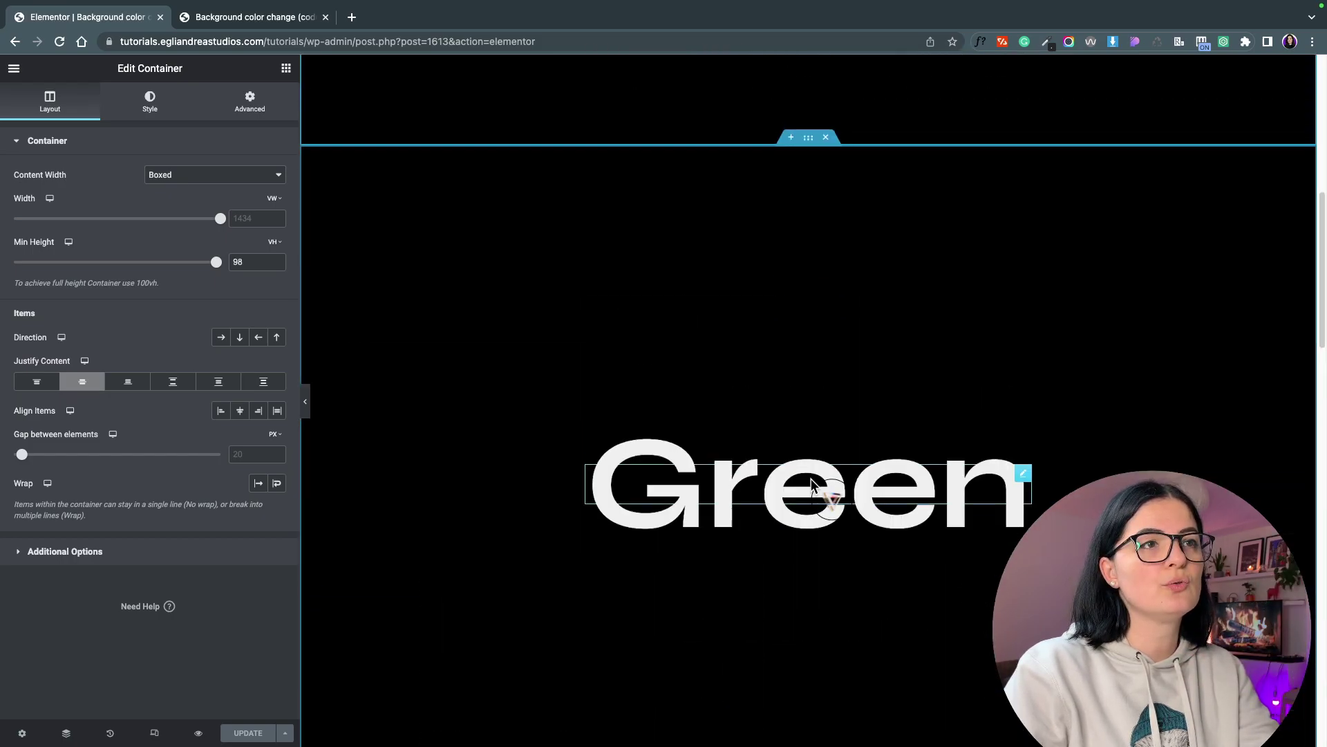
scroll(814, 486, "up", 1)
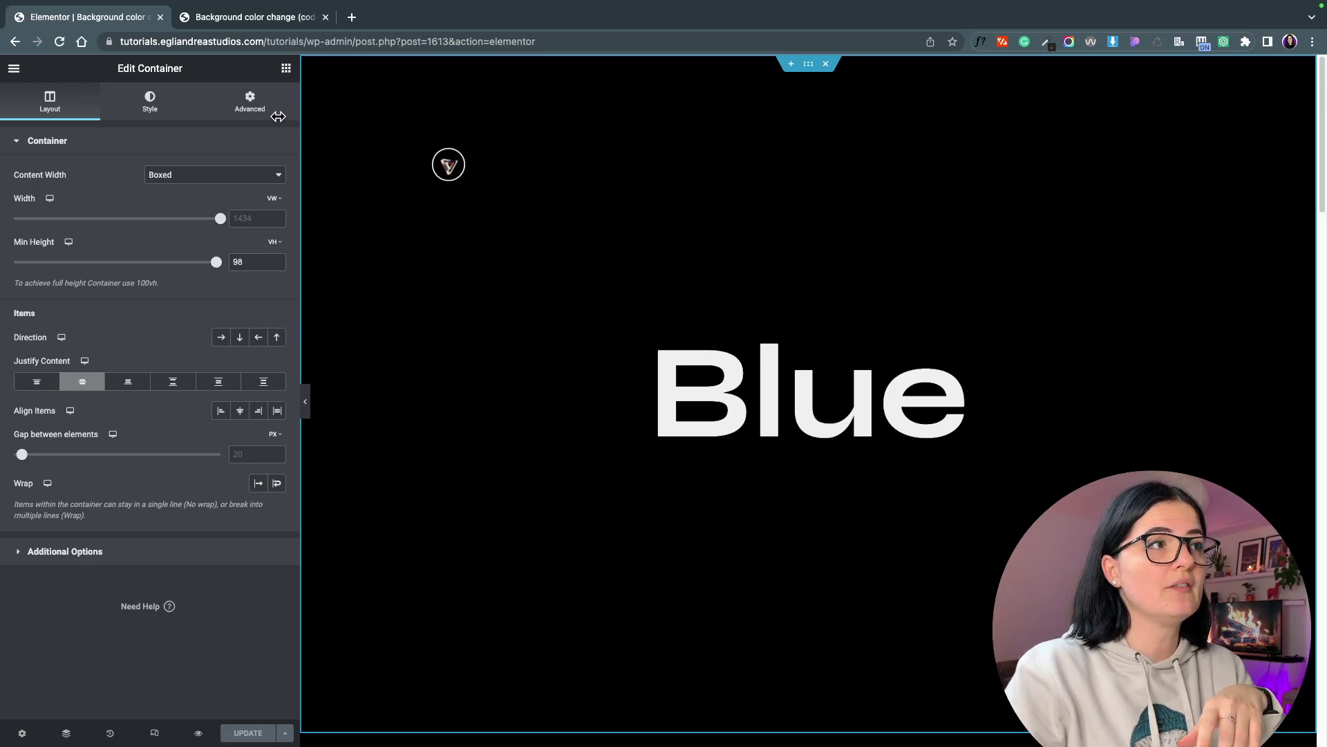
Confirm the Blue section's Advanced settings list the CSS class 'panel'.
left_click(249, 112)
scroll(154, 460, "down", 2)
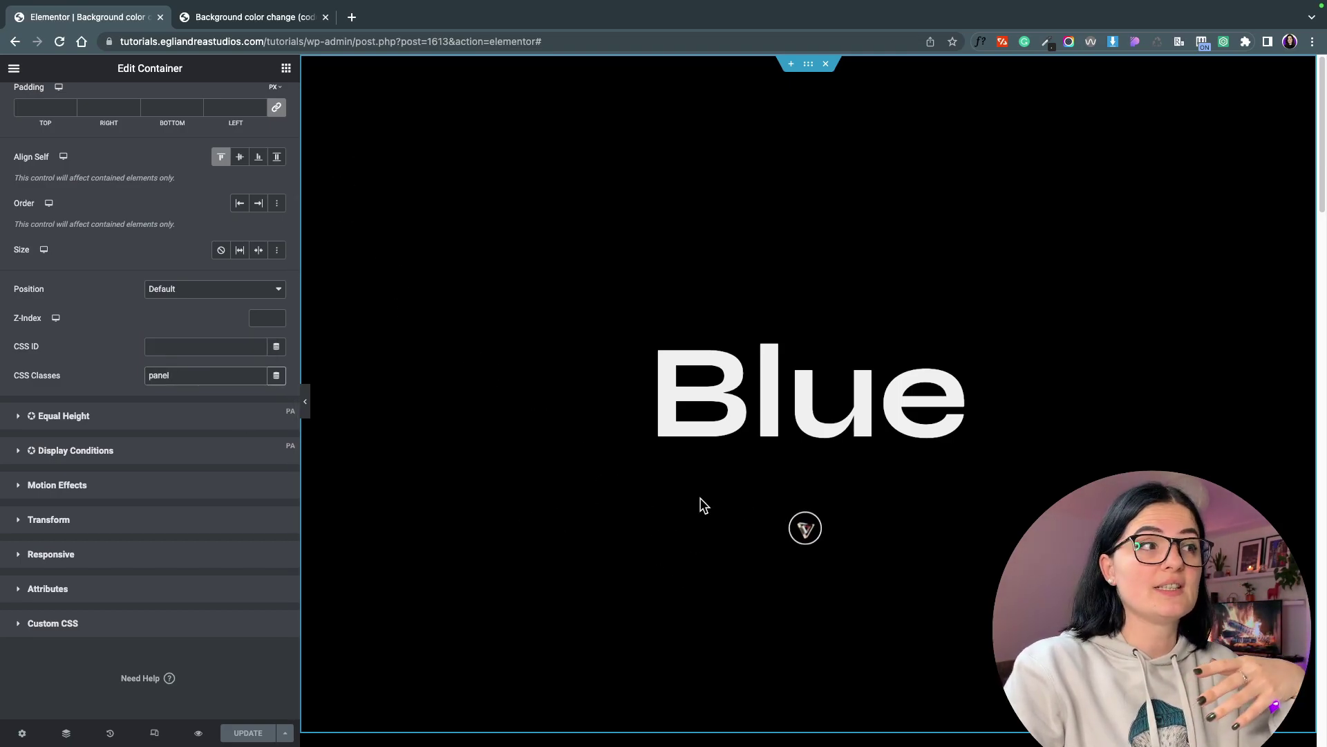
scroll(158, 465, "up", 2)
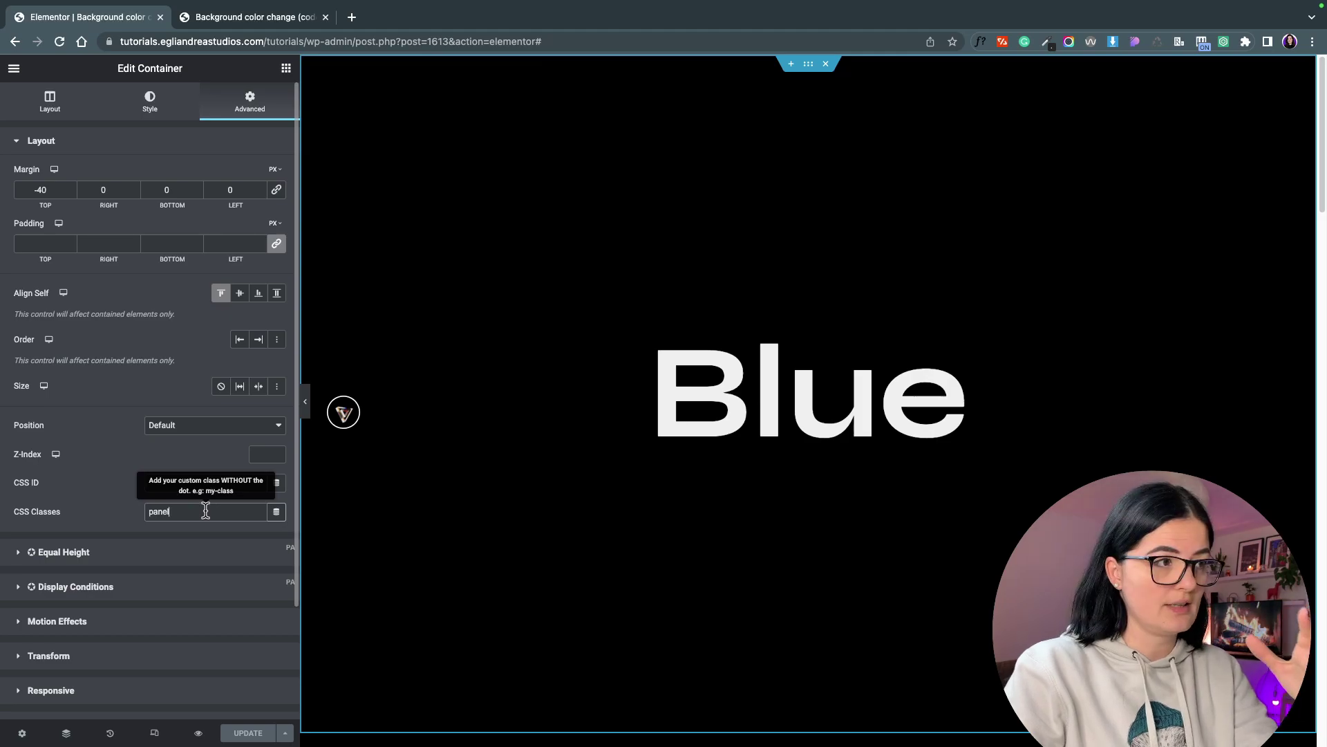
scroll(553, 540, "down", 3)
Confirm the next section and the Yellow section also carry the 'panel' CSS class.
left_click(823, 499)
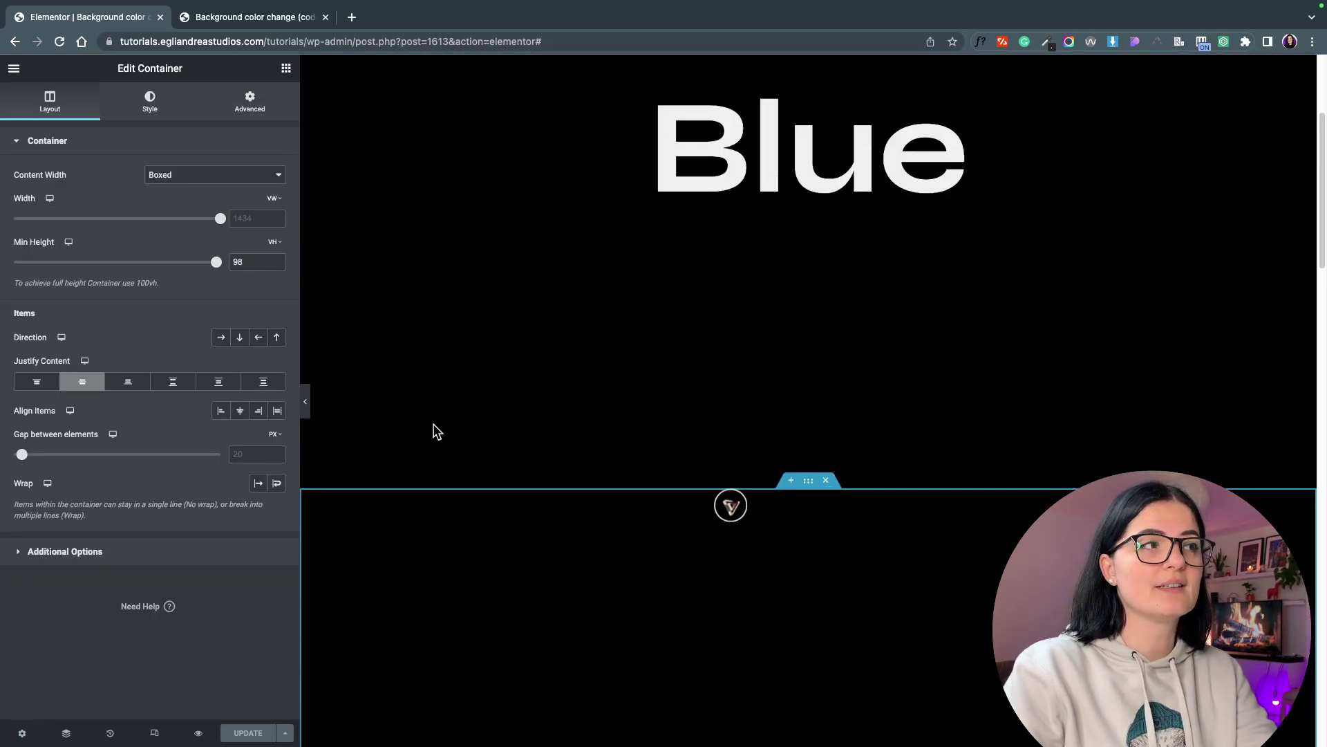
left_click(250, 101)
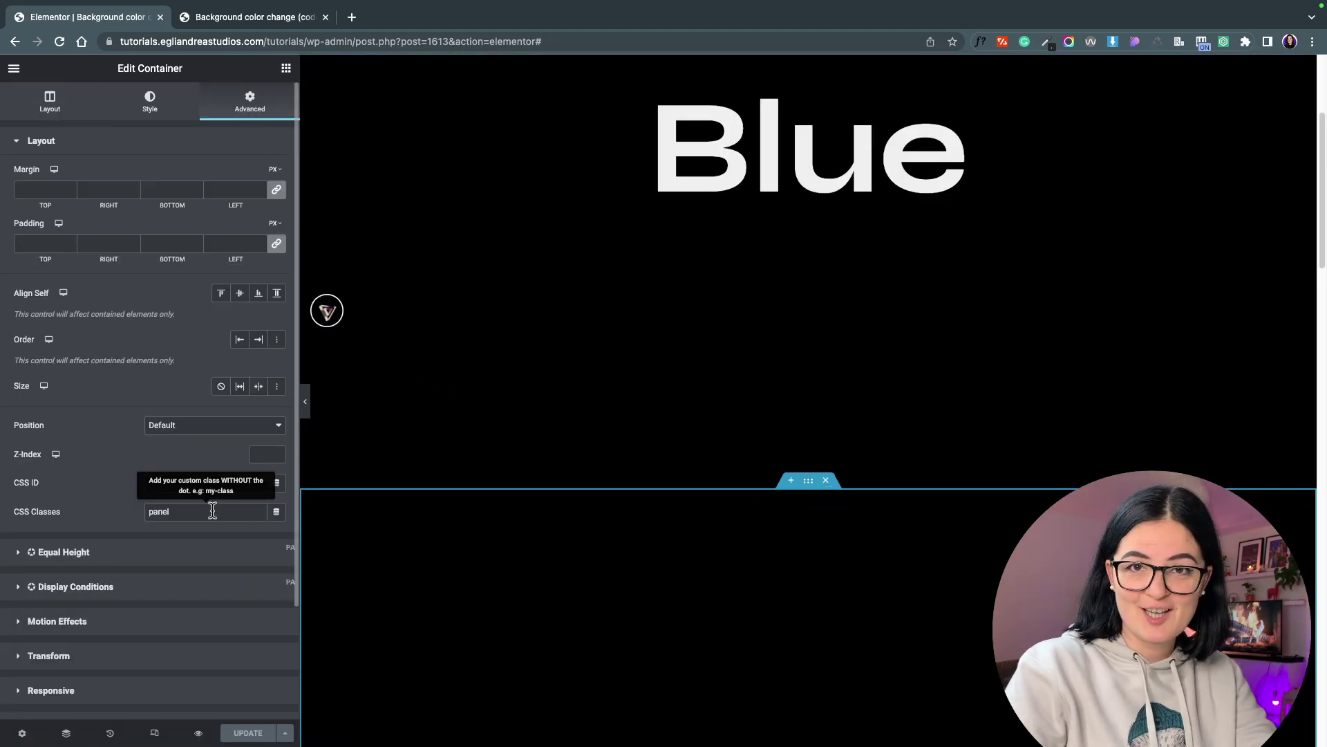
scroll(536, 610, "down", 20)
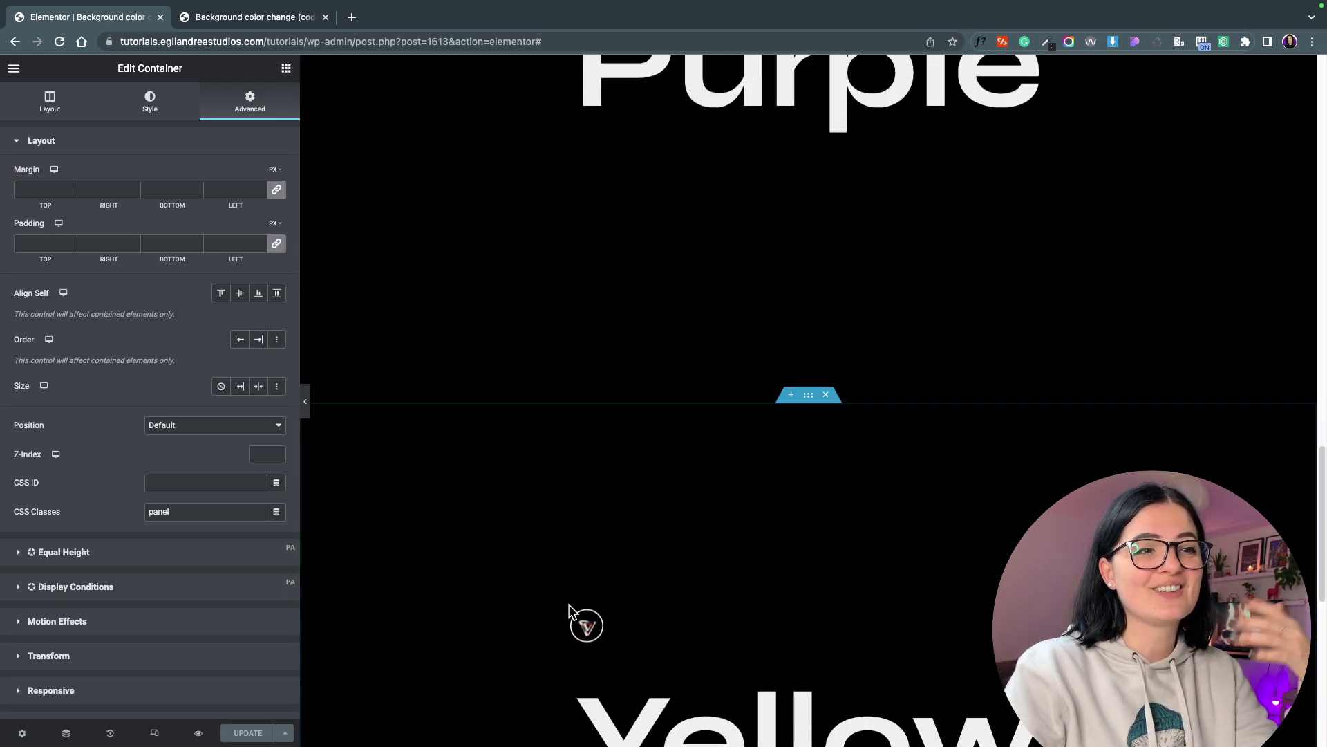
left_click(809, 395)
left_click(250, 101)
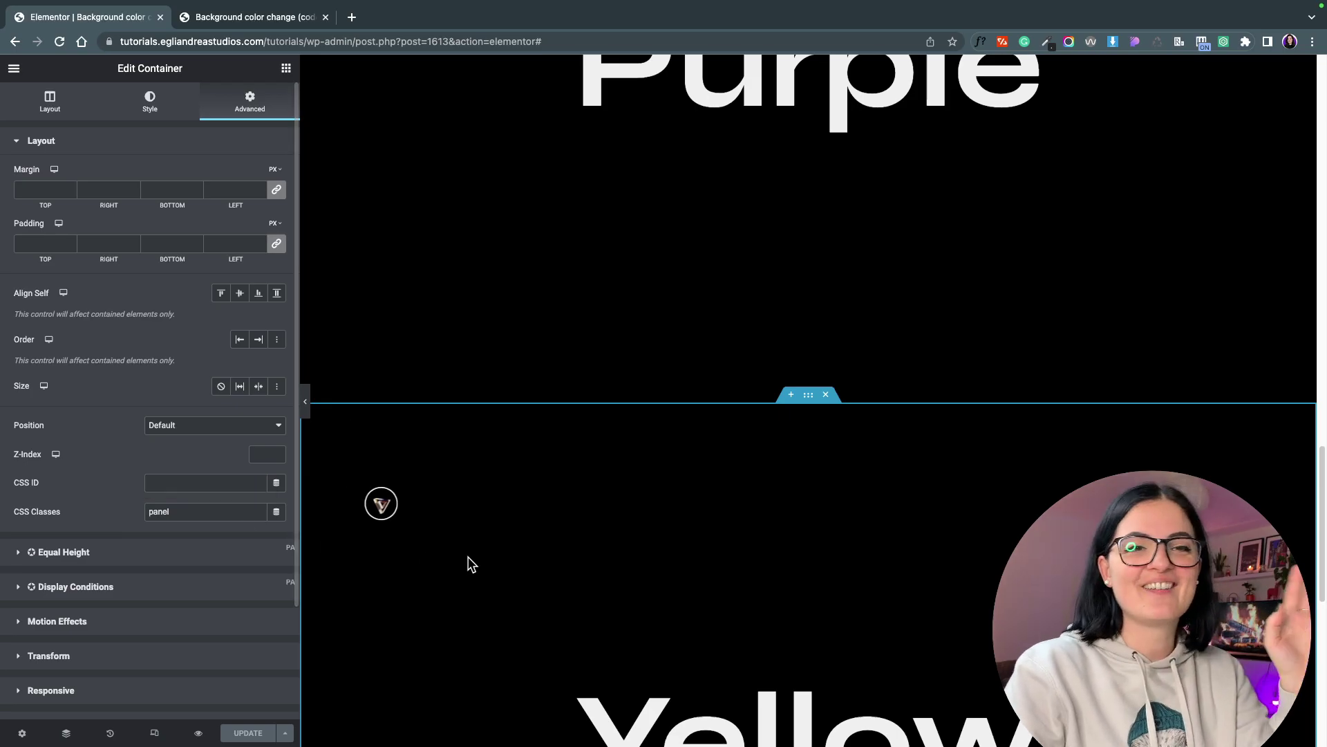
scroll(470, 564, "down", 8)
Use the Navigator to step through each section down to the HTML widget holding the scroll script.
left_click(816, 477)
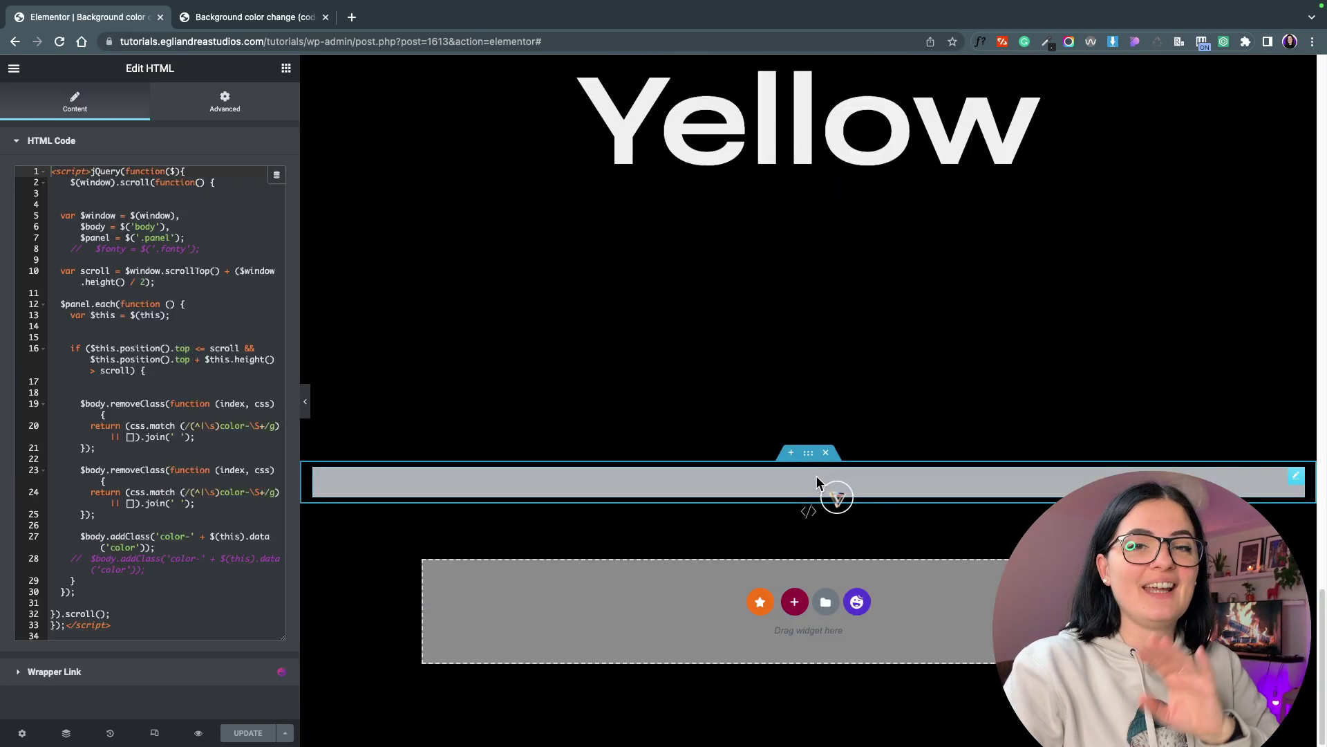
left_click(808, 453)
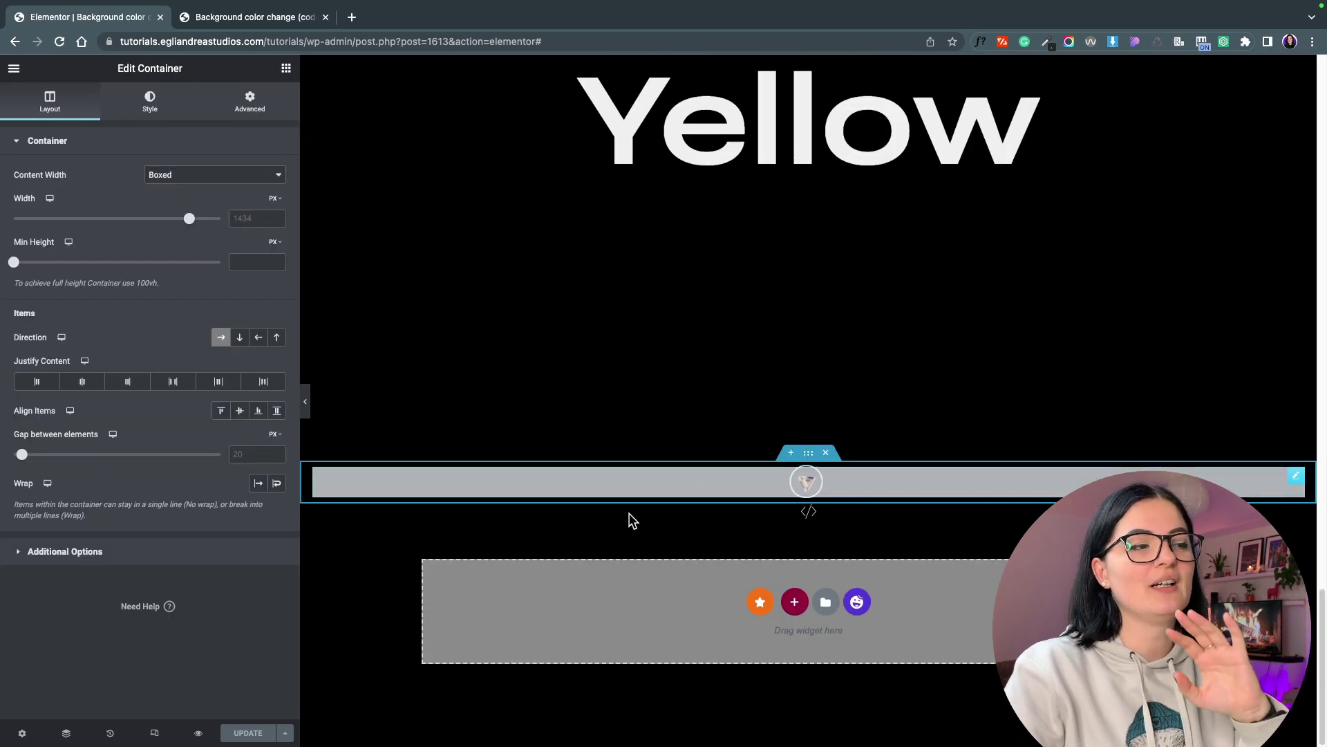
left_click(65, 733)
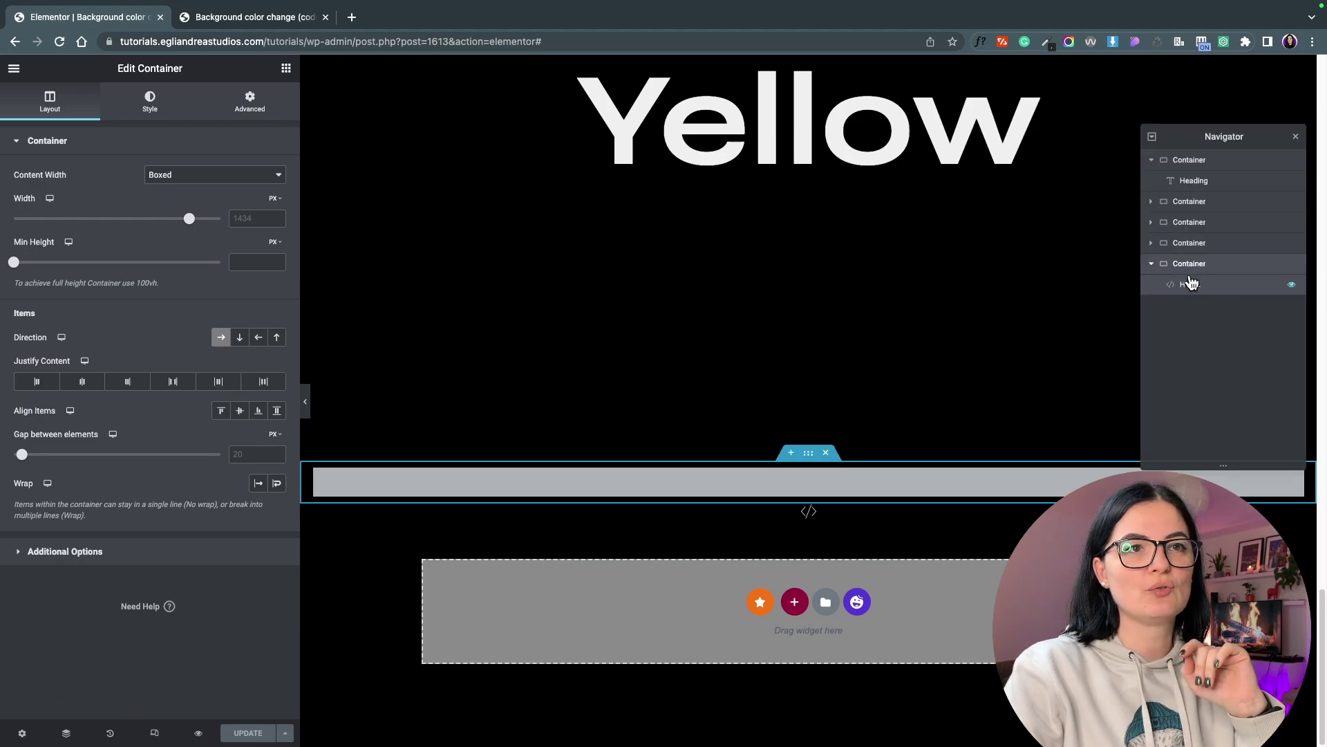
left_click(1152, 160)
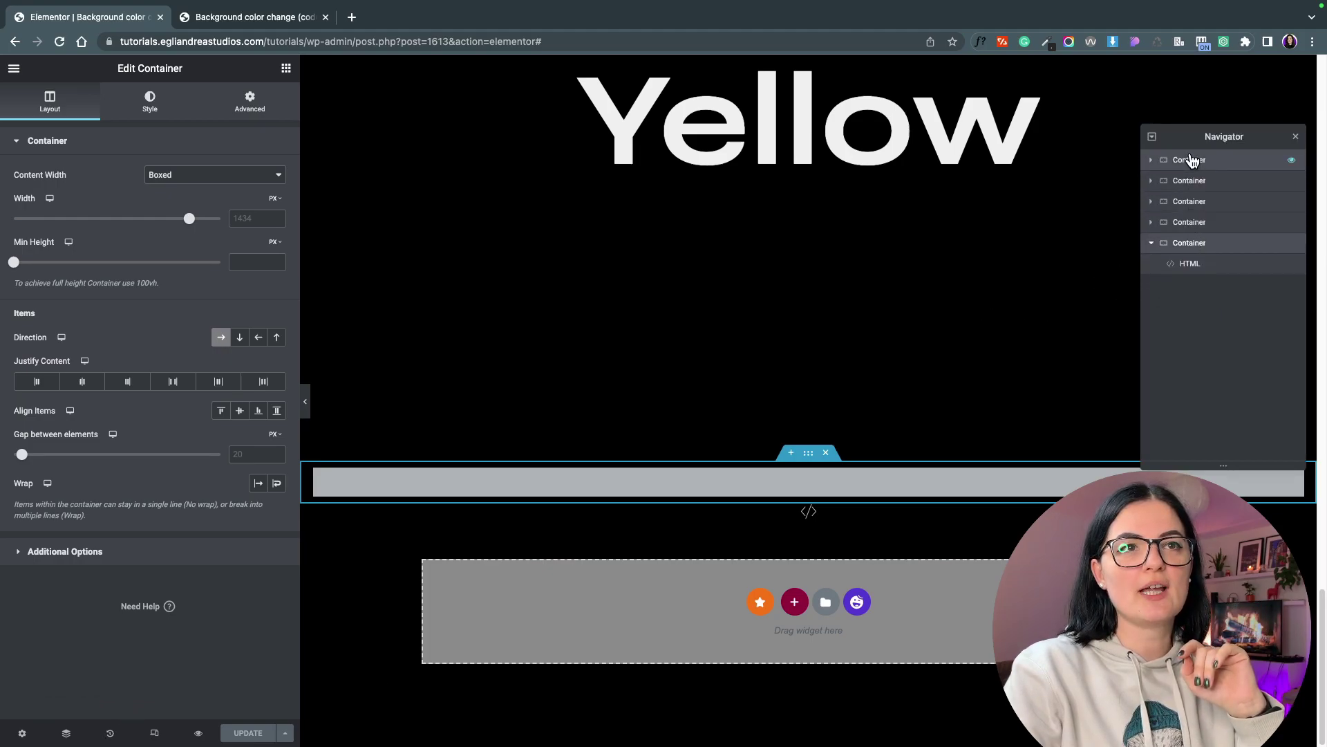
left_click(1191, 181)
left_click(1192, 203)
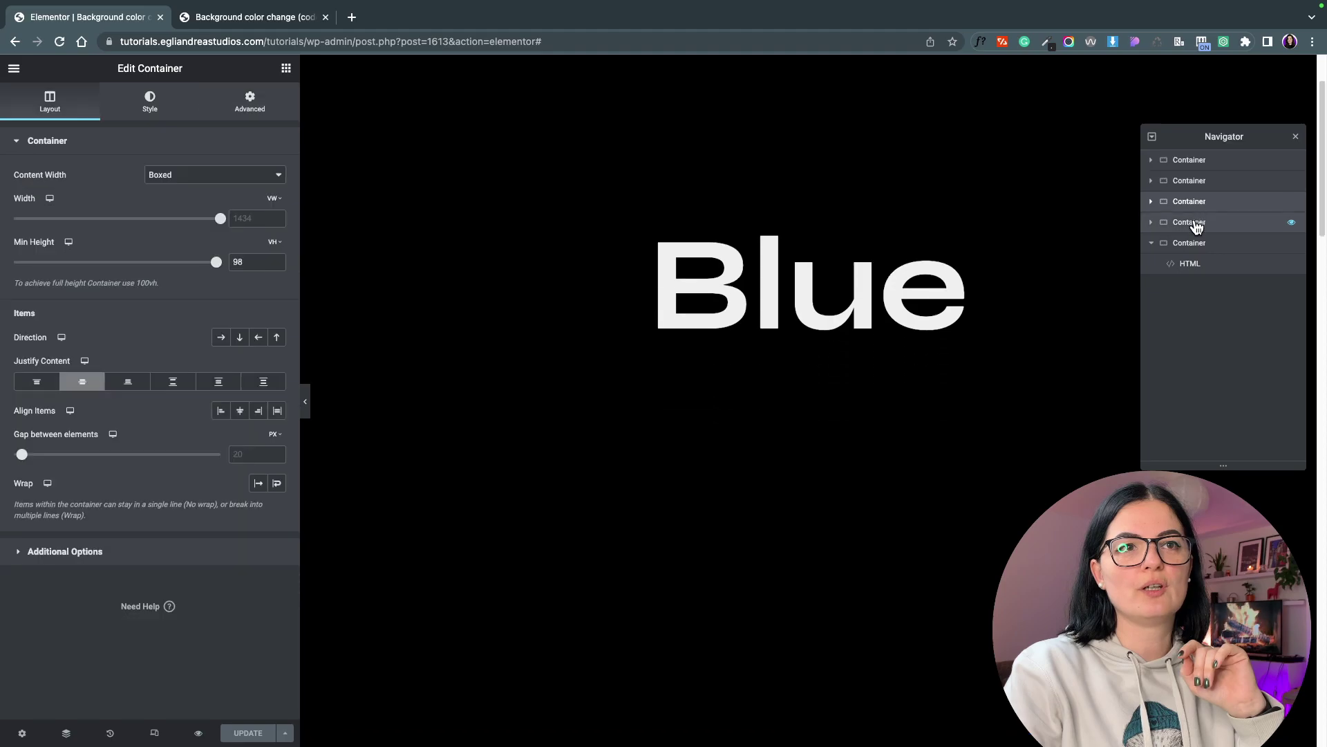
left_click(1196, 225)
left_click(1198, 244)
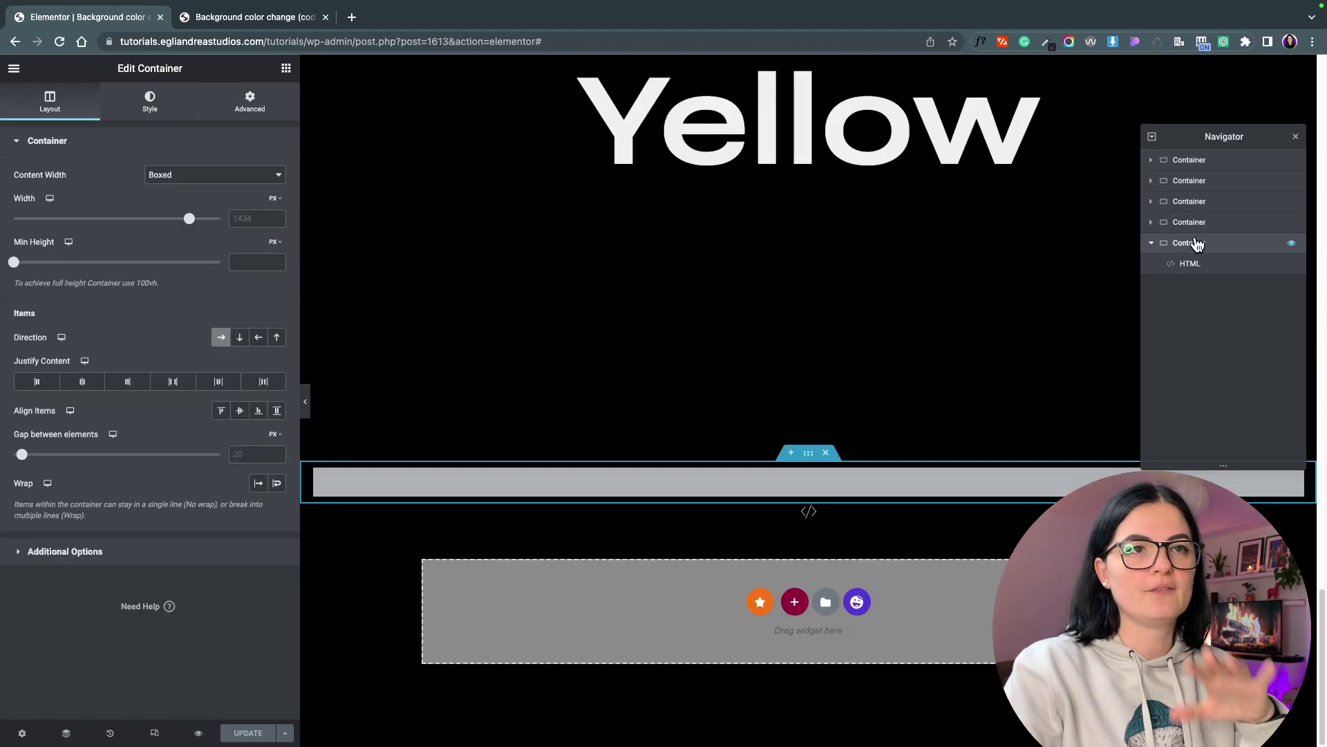
left_click(1190, 264)
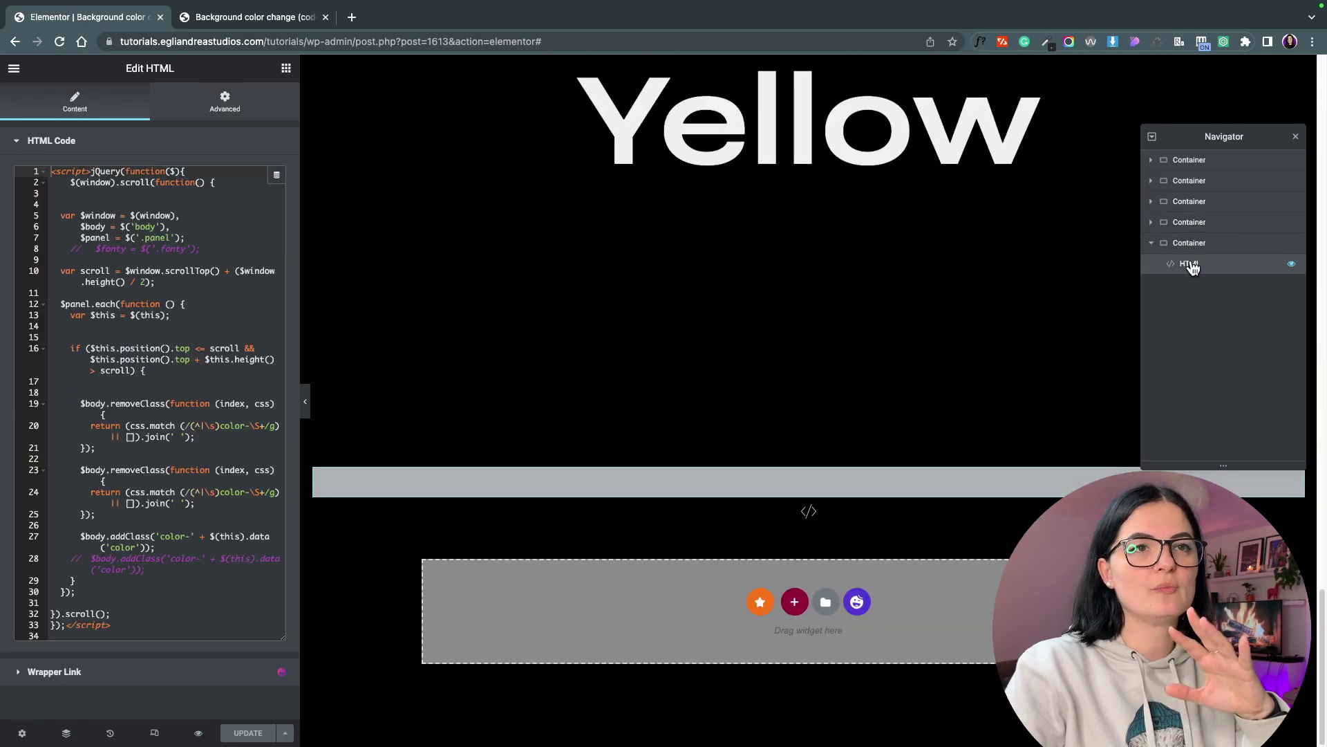
Bring back the widget library and clear the 'html' search.
left_click(284, 69)
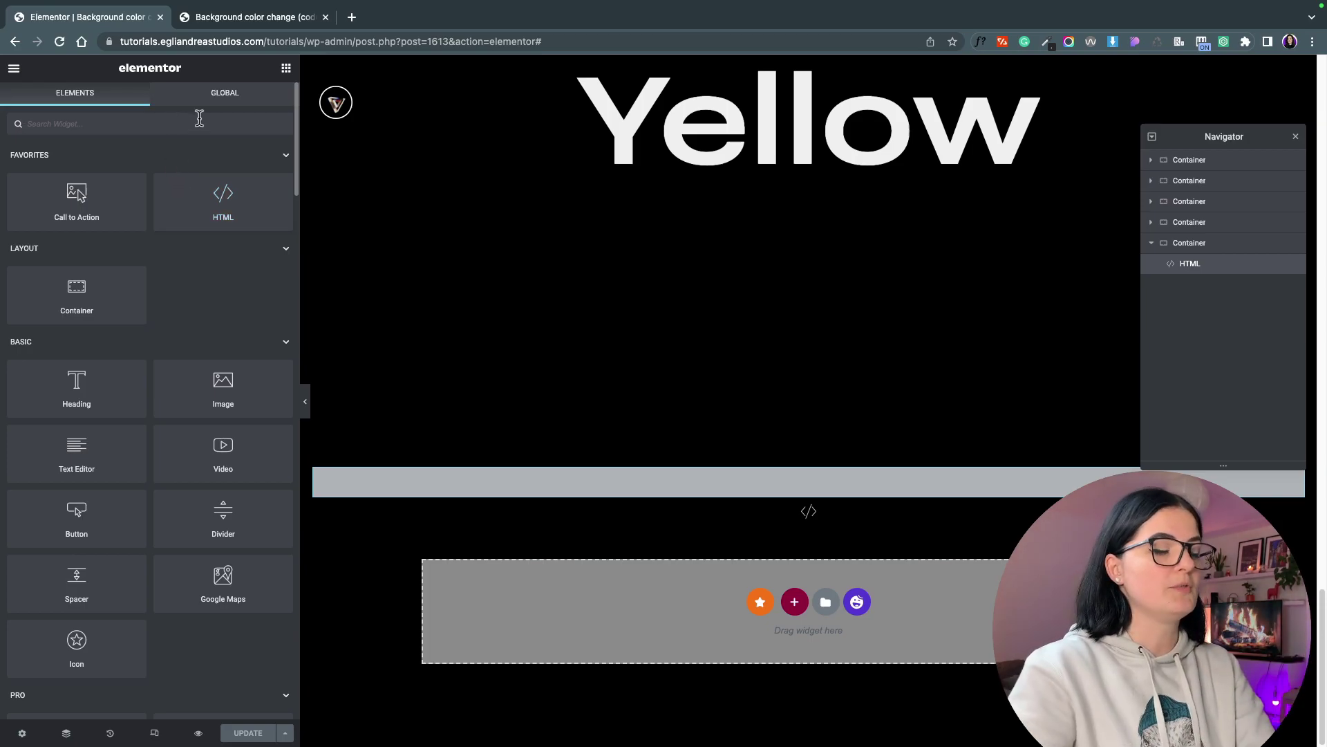
type("html")
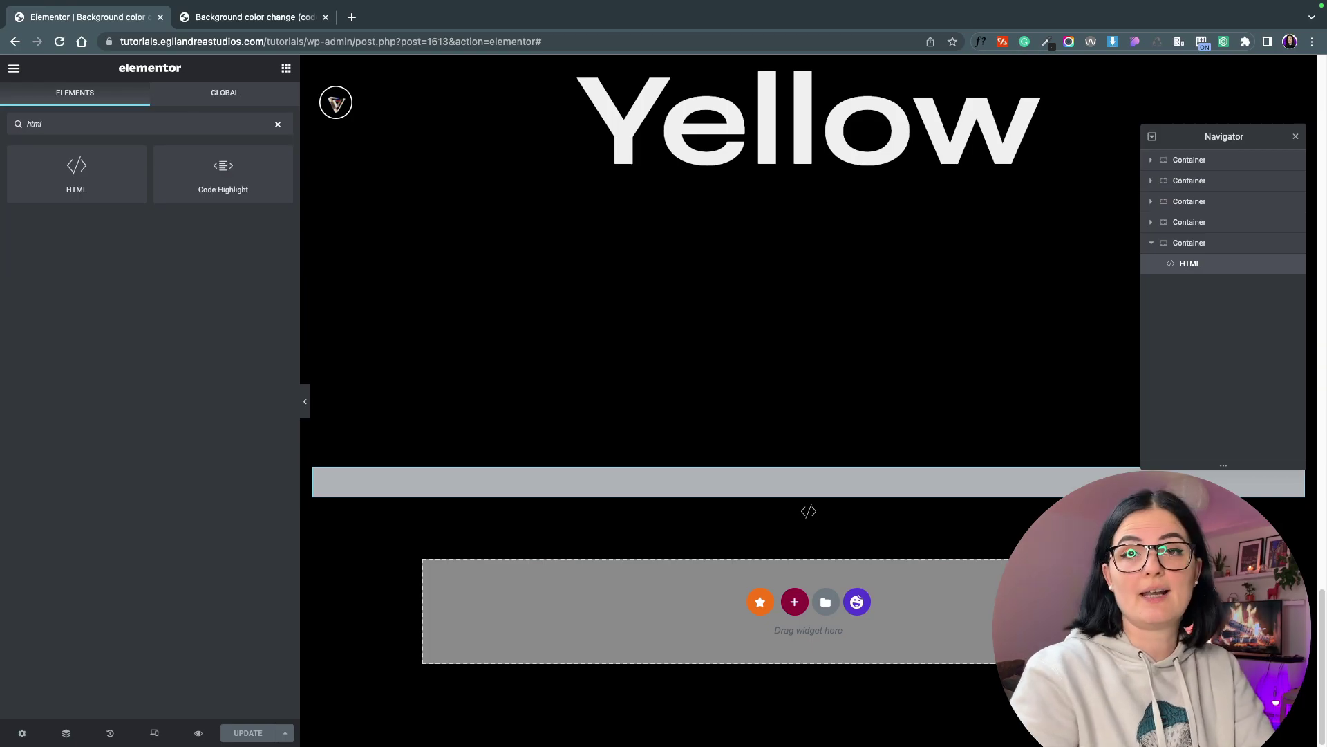
key("BackSpace")
key("BackSpace")
key("BackSpace")
key("BackSpace")
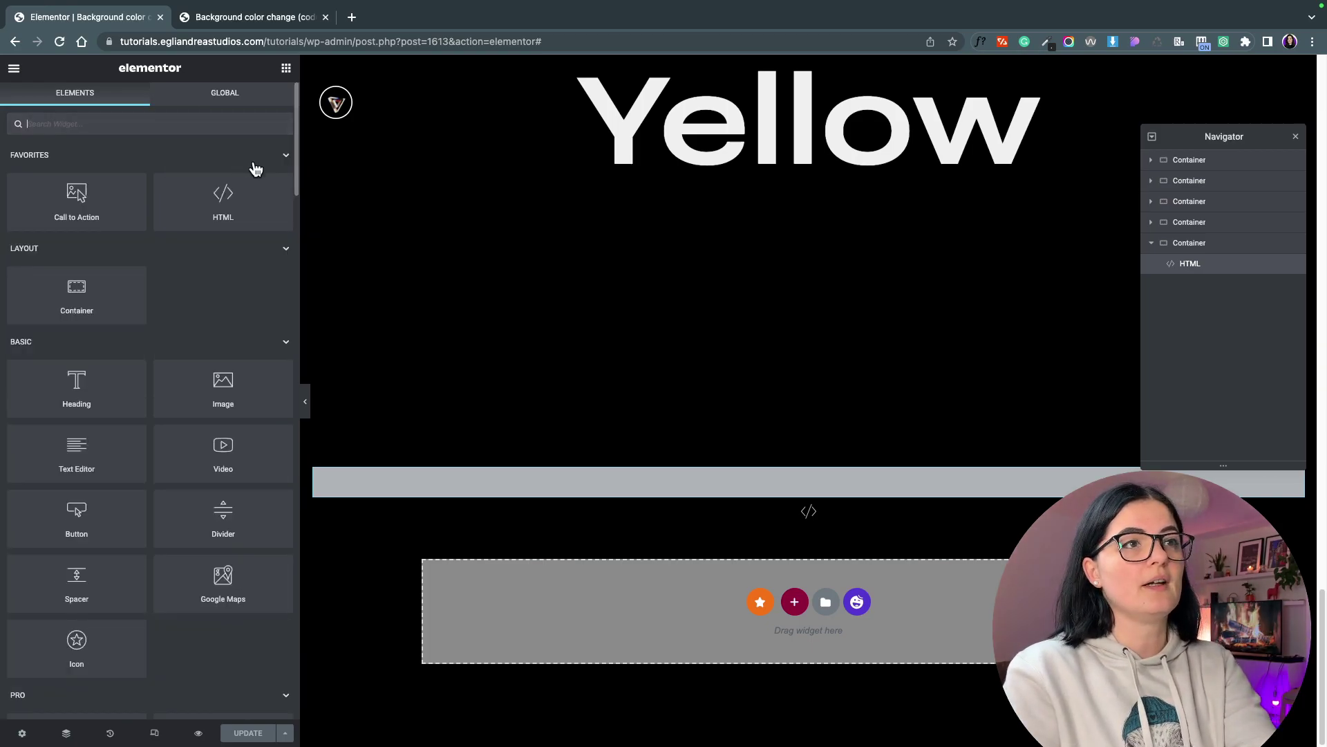
left_click(832, 479)
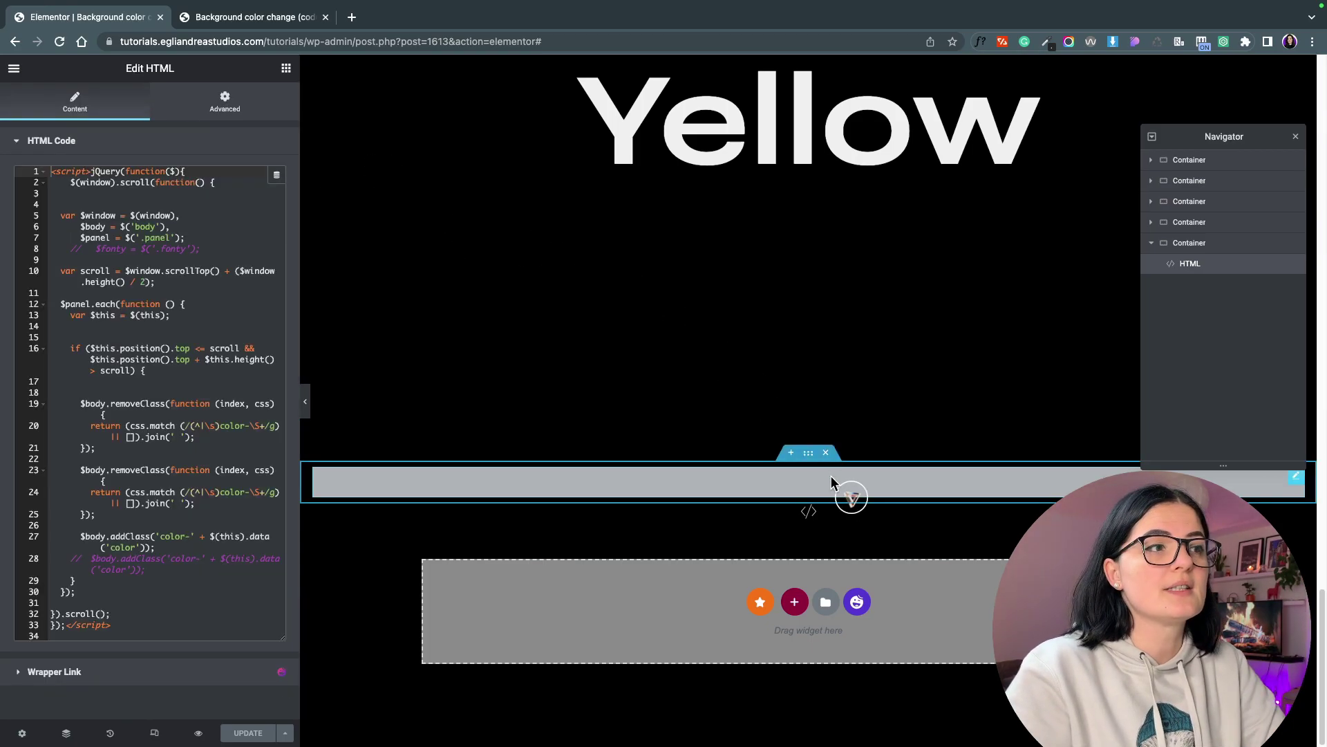
left_click(136, 350)
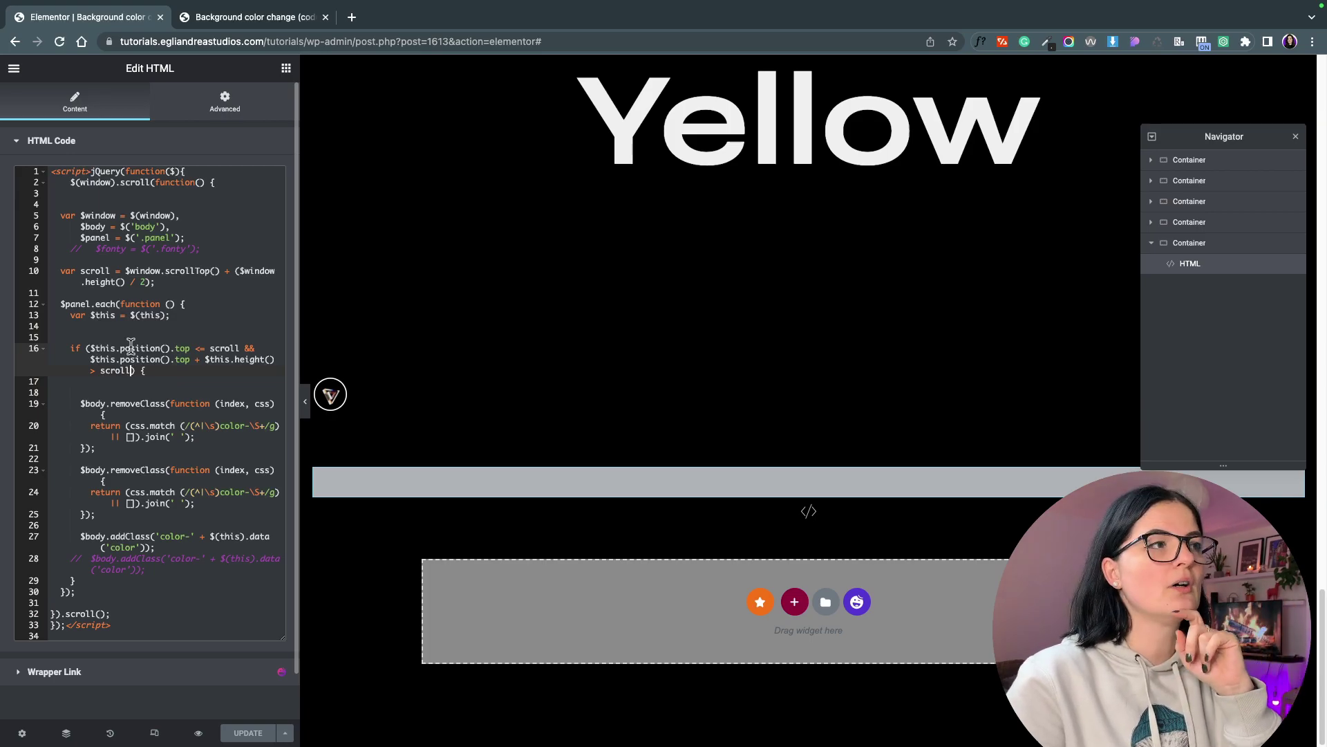
left_click(203, 249)
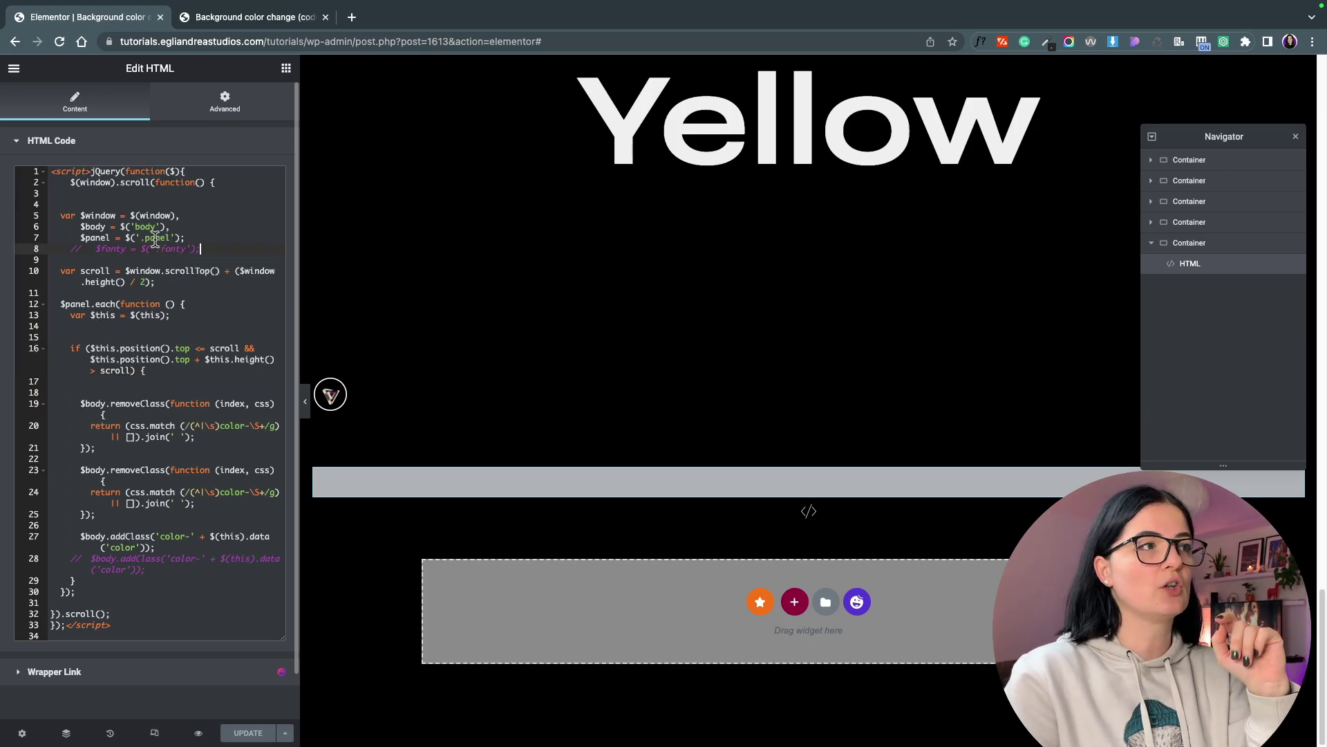
left_click_drag(134, 238, 175, 238)
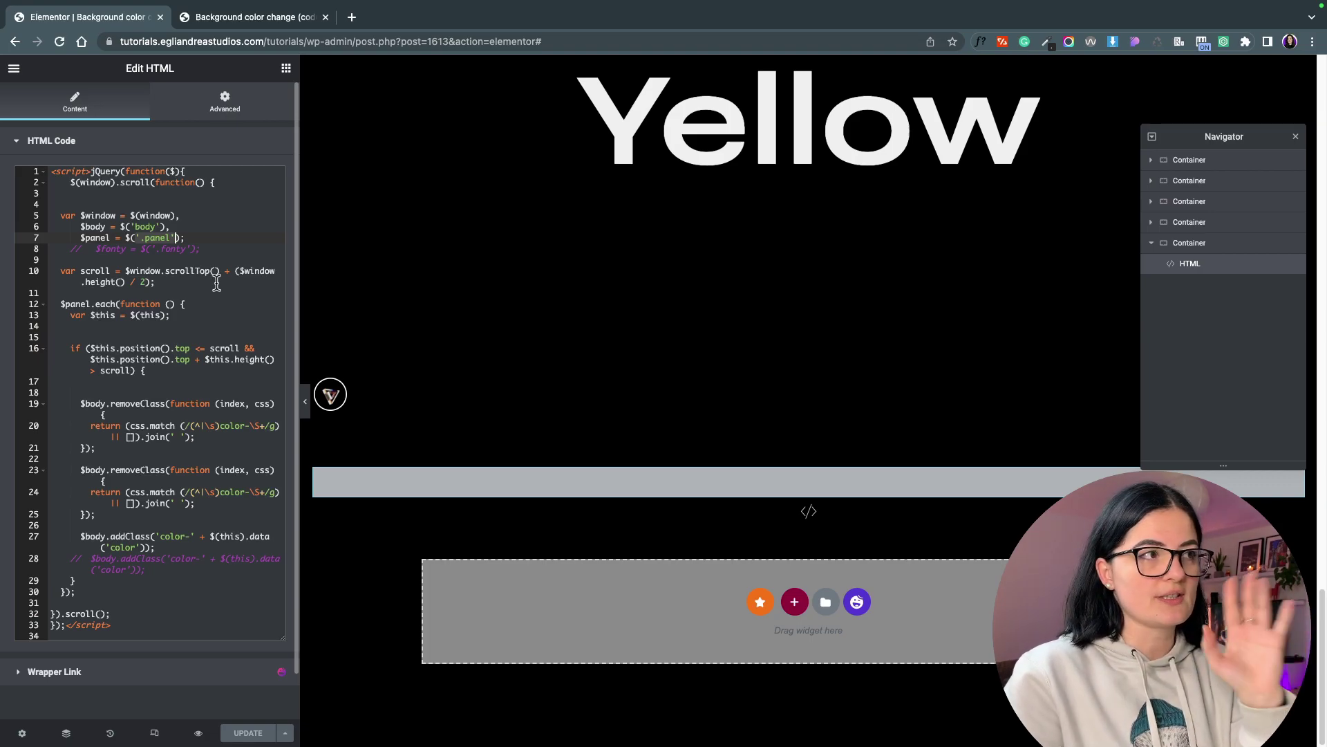
key("Right")
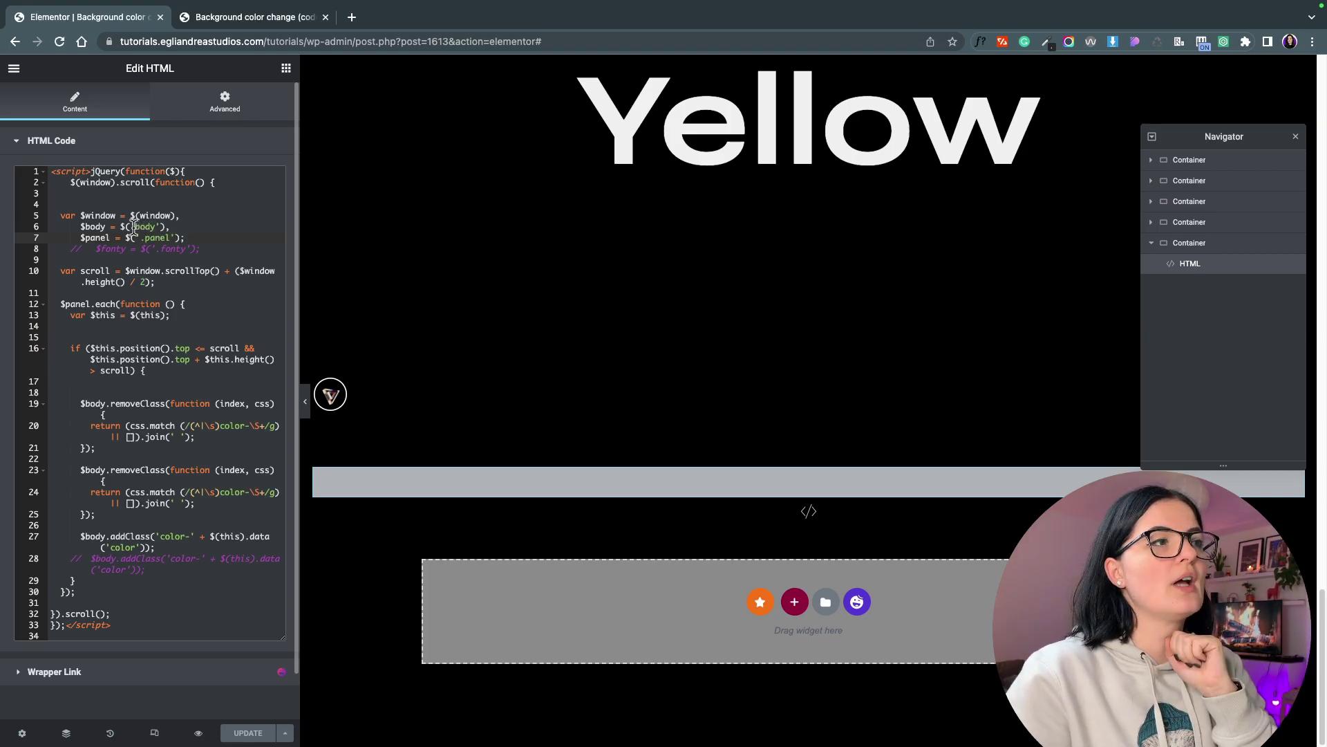
left_click(132, 228)
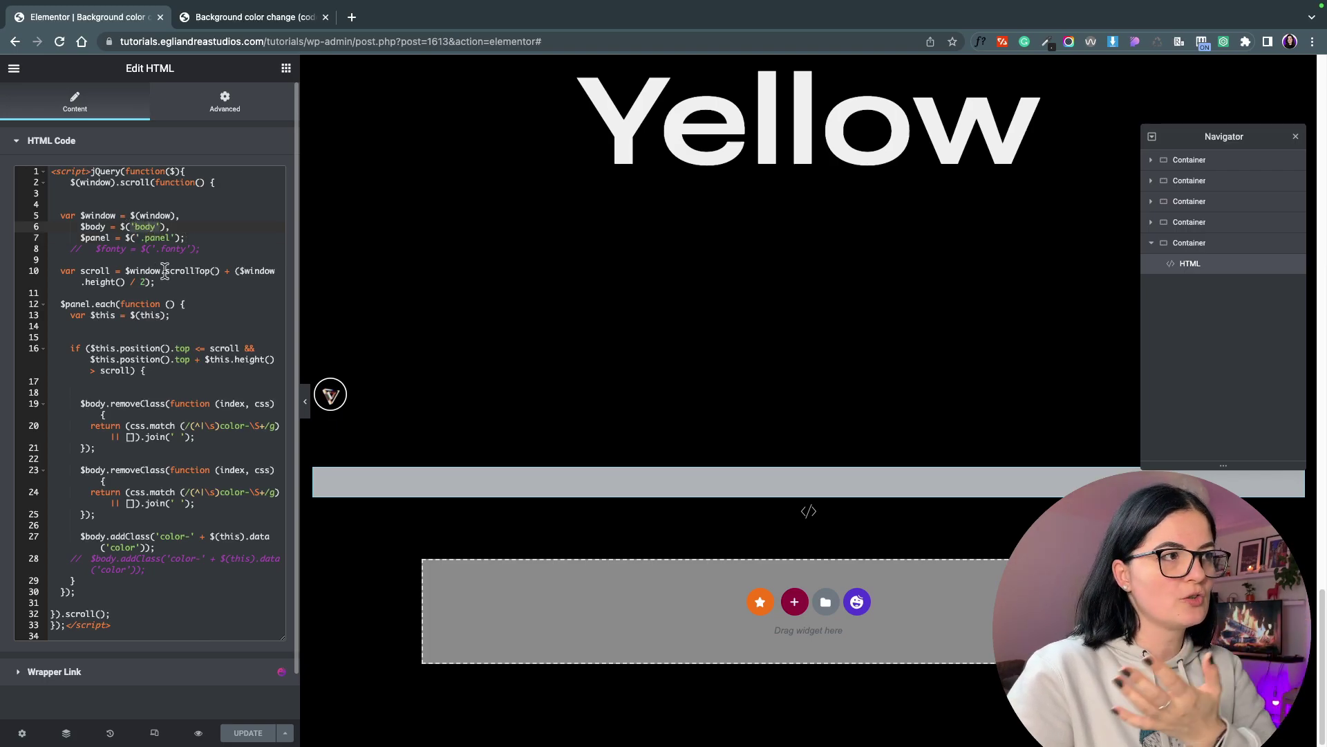
Open Site Settings' Custom CSS and scroll down to the colour class rules.
left_click(15, 70)
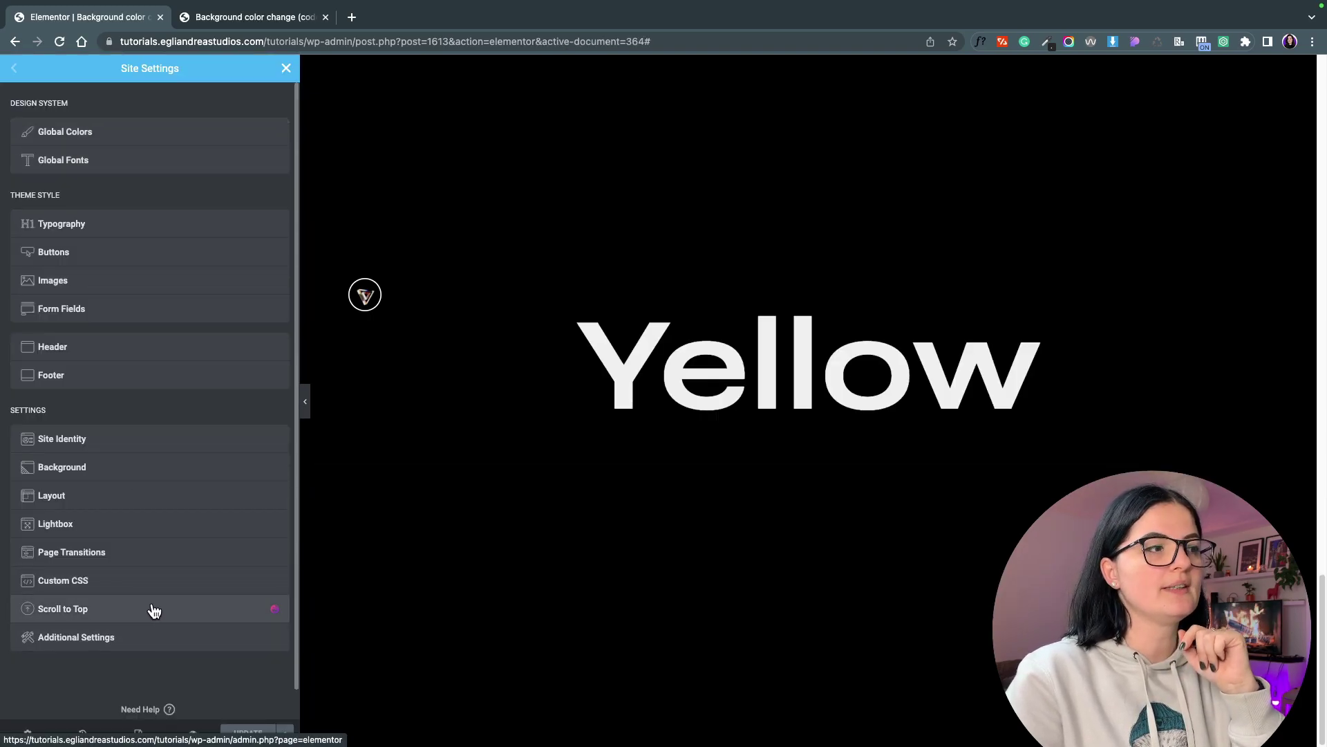
left_click(129, 587)
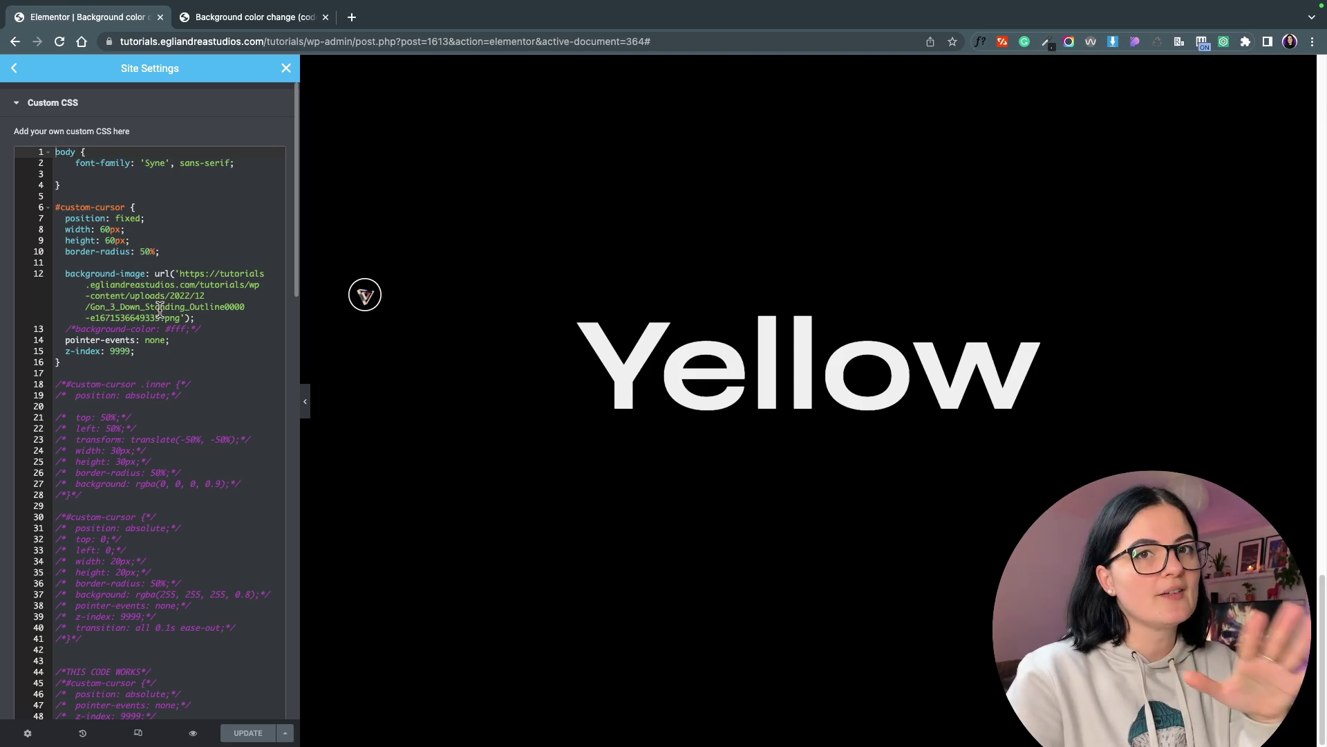
scroll(161, 332, "down", 10)
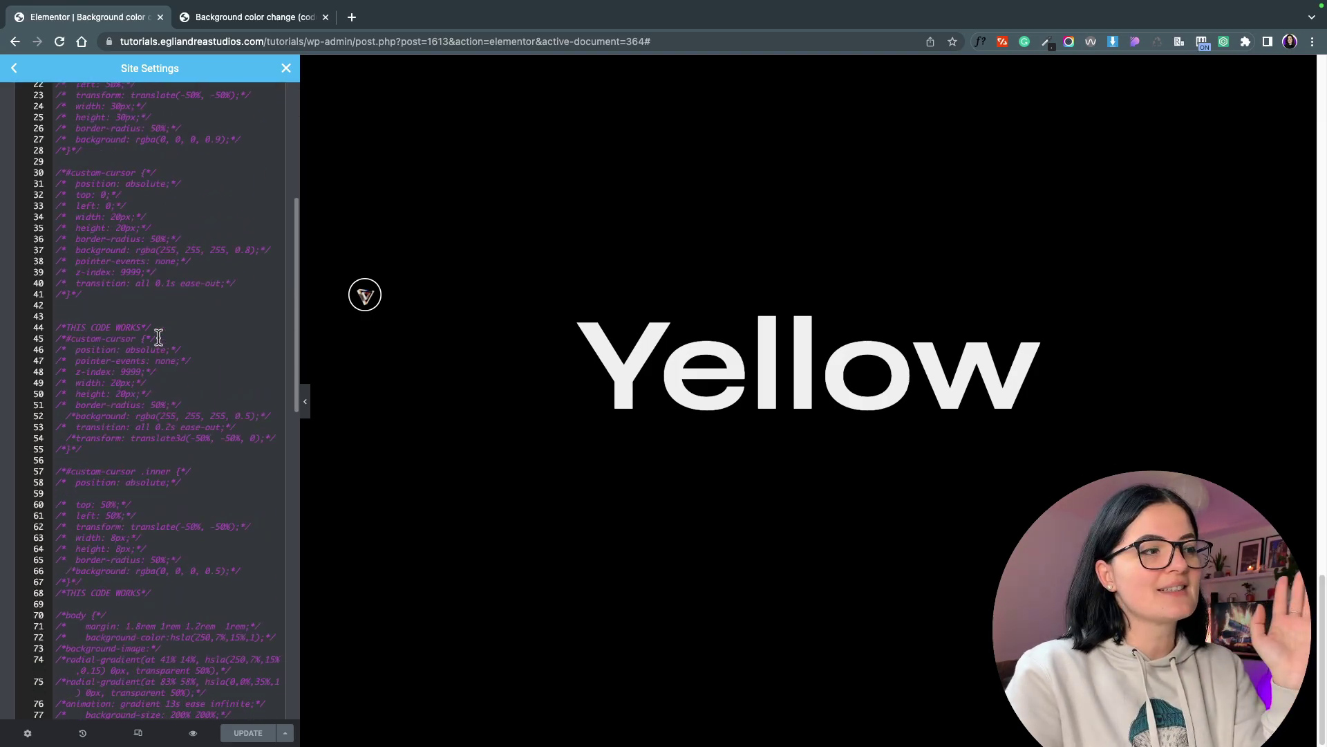
scroll(159, 336, "down", 5)
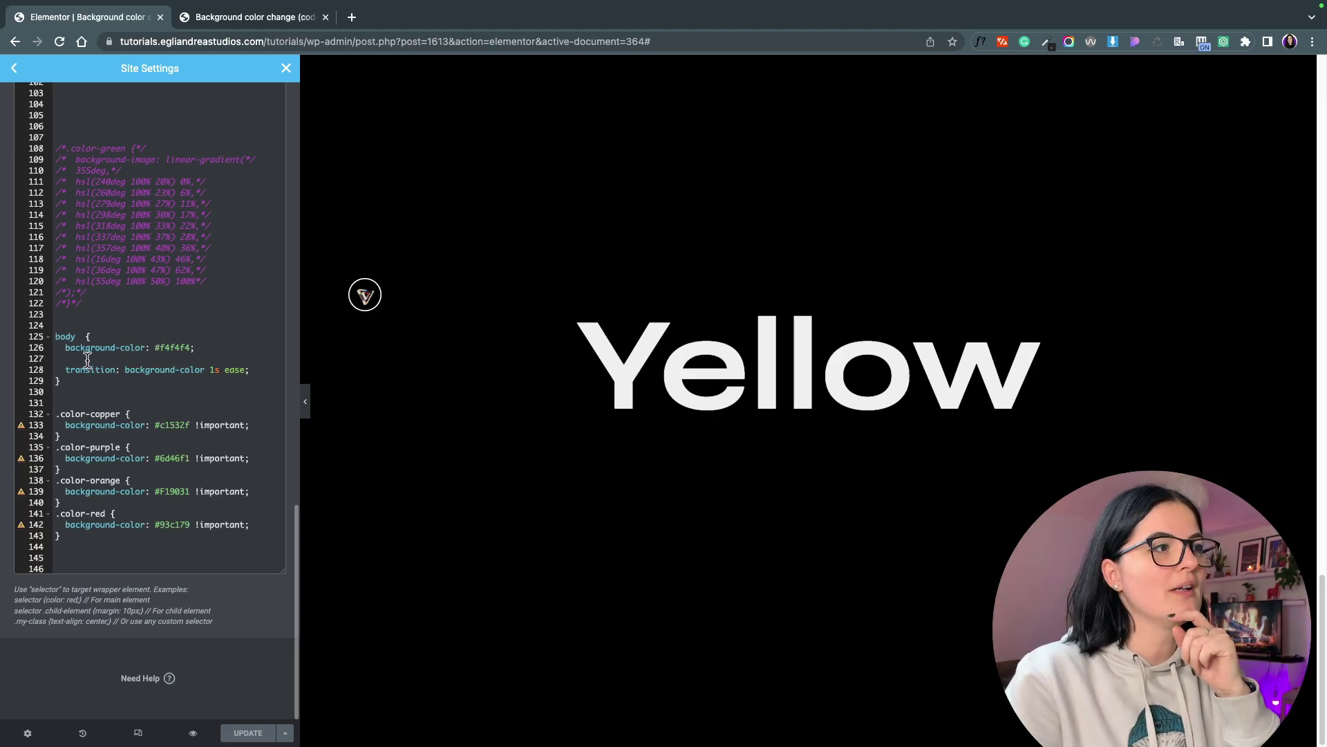
Highlight the body background declaration and colour classes (lines 131–143), then duplicate the editor tab.
left_click_drag(65, 348, 197, 347)
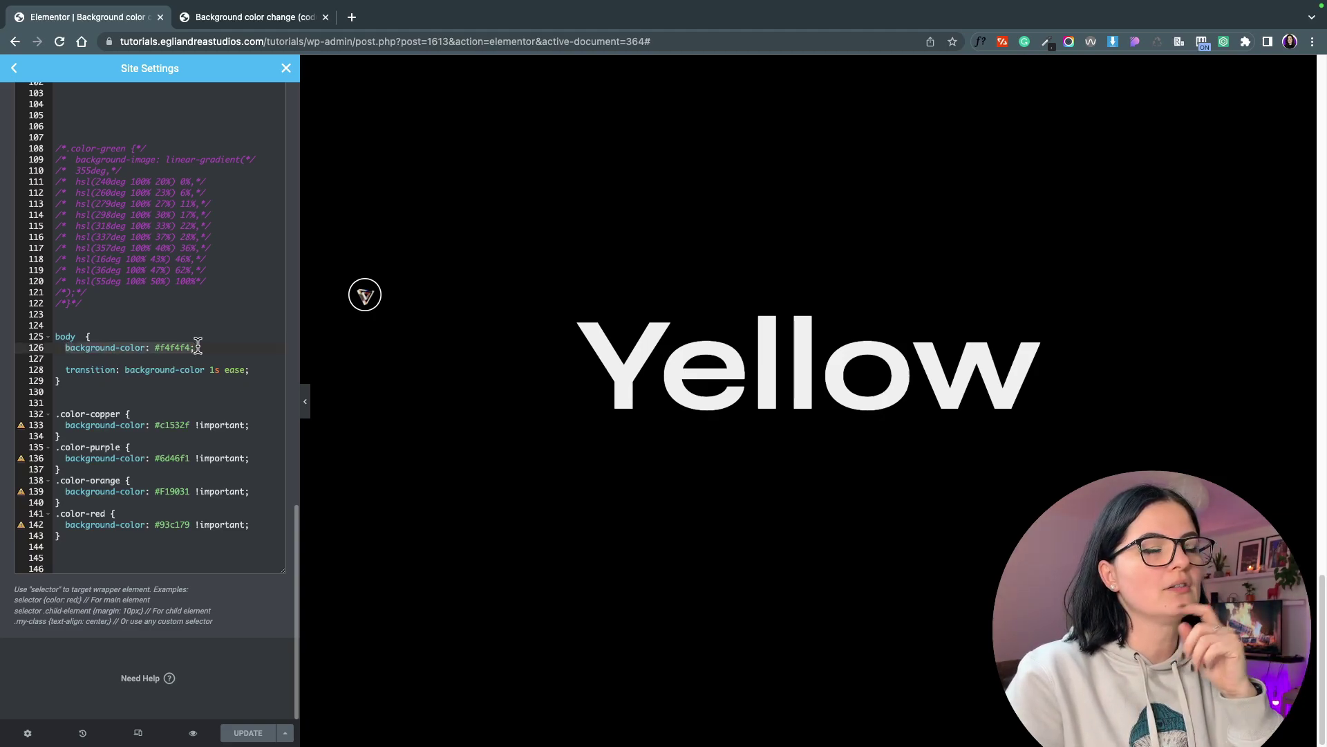
left_click(135, 387)
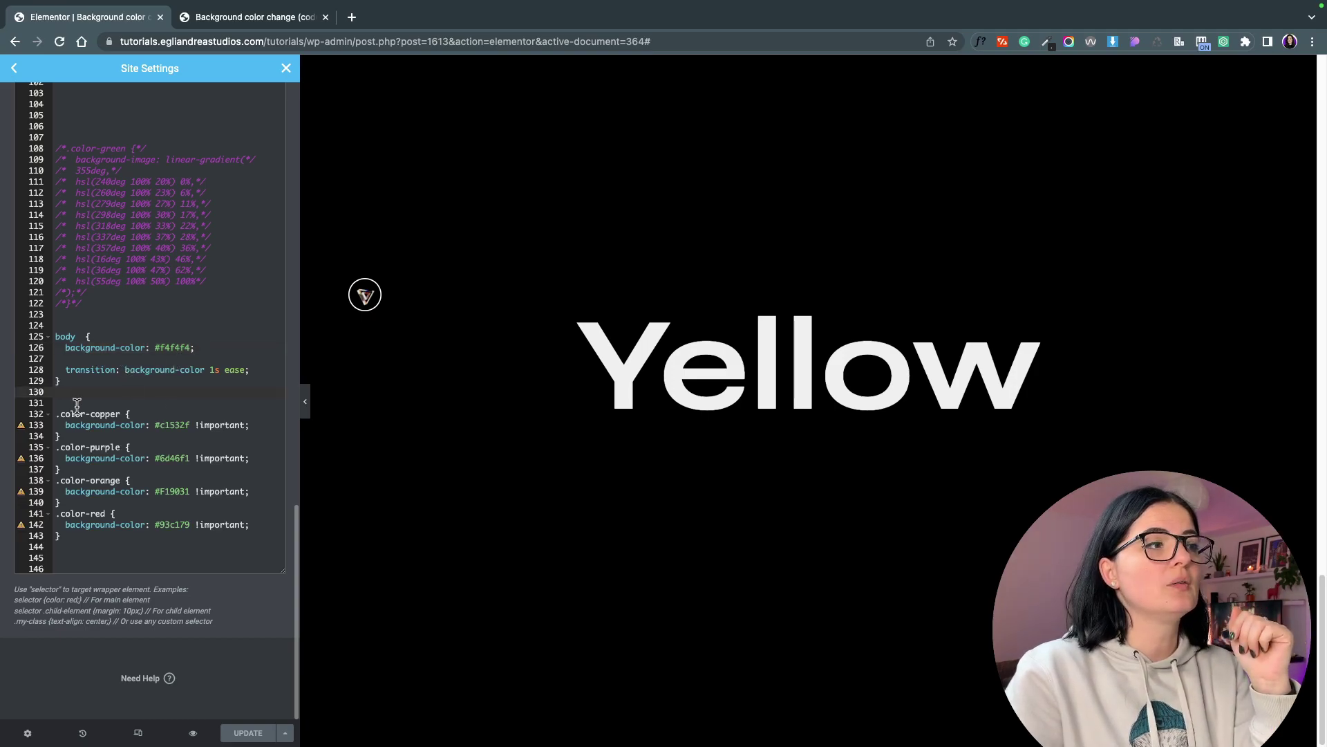
left_click_drag(56, 405, 95, 547)
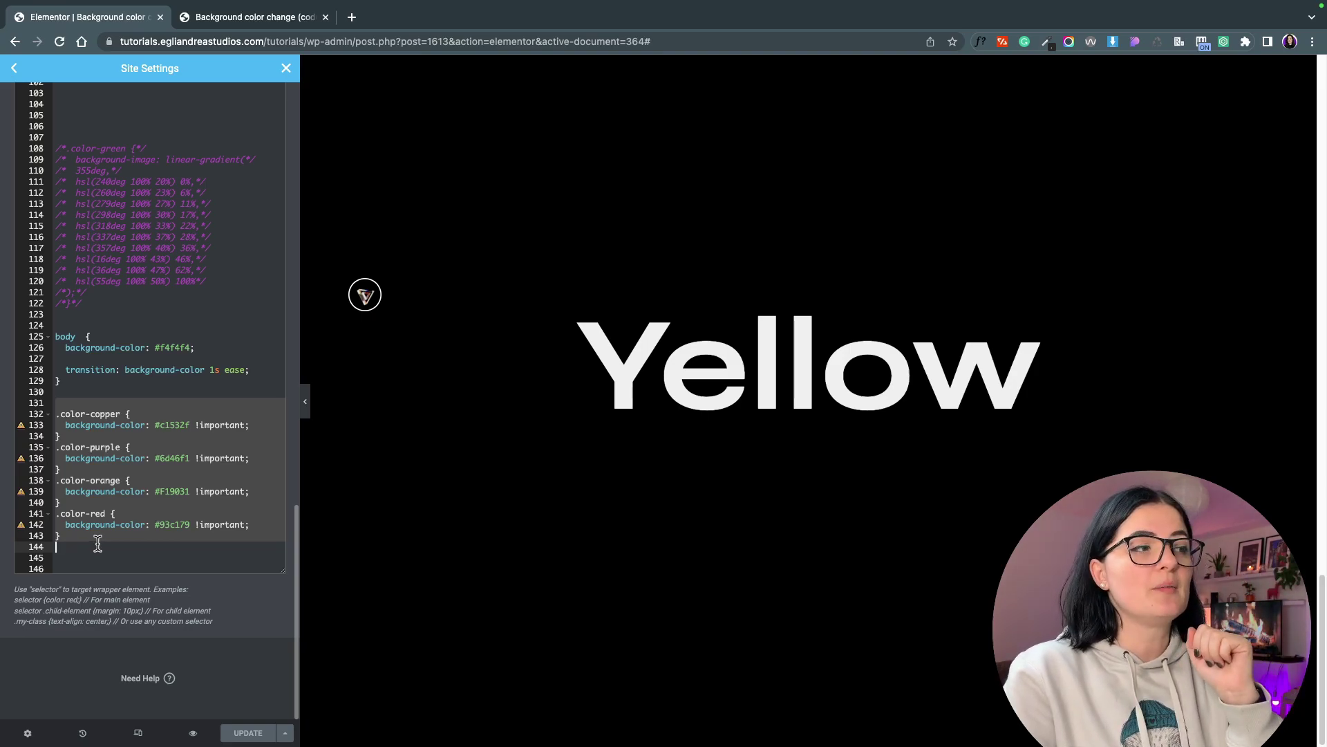
left_click(97, 545)
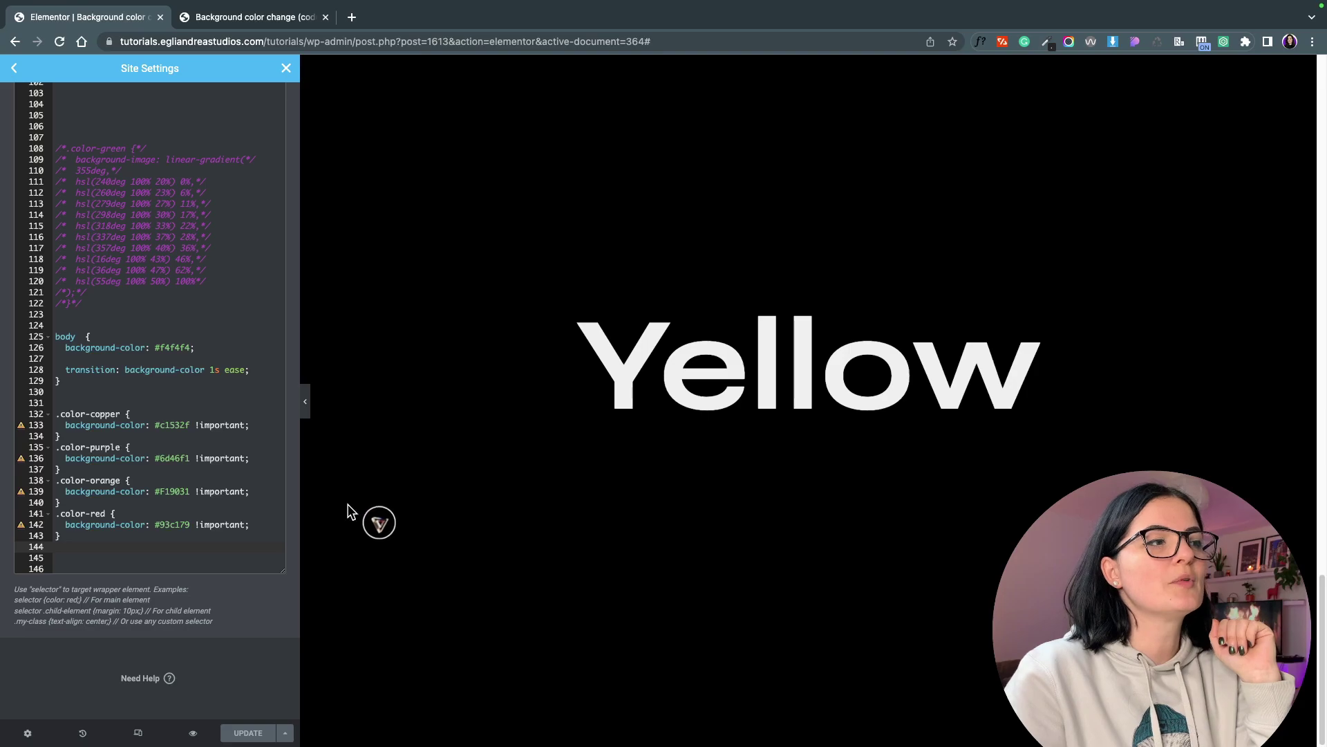
right_click(121, 18)
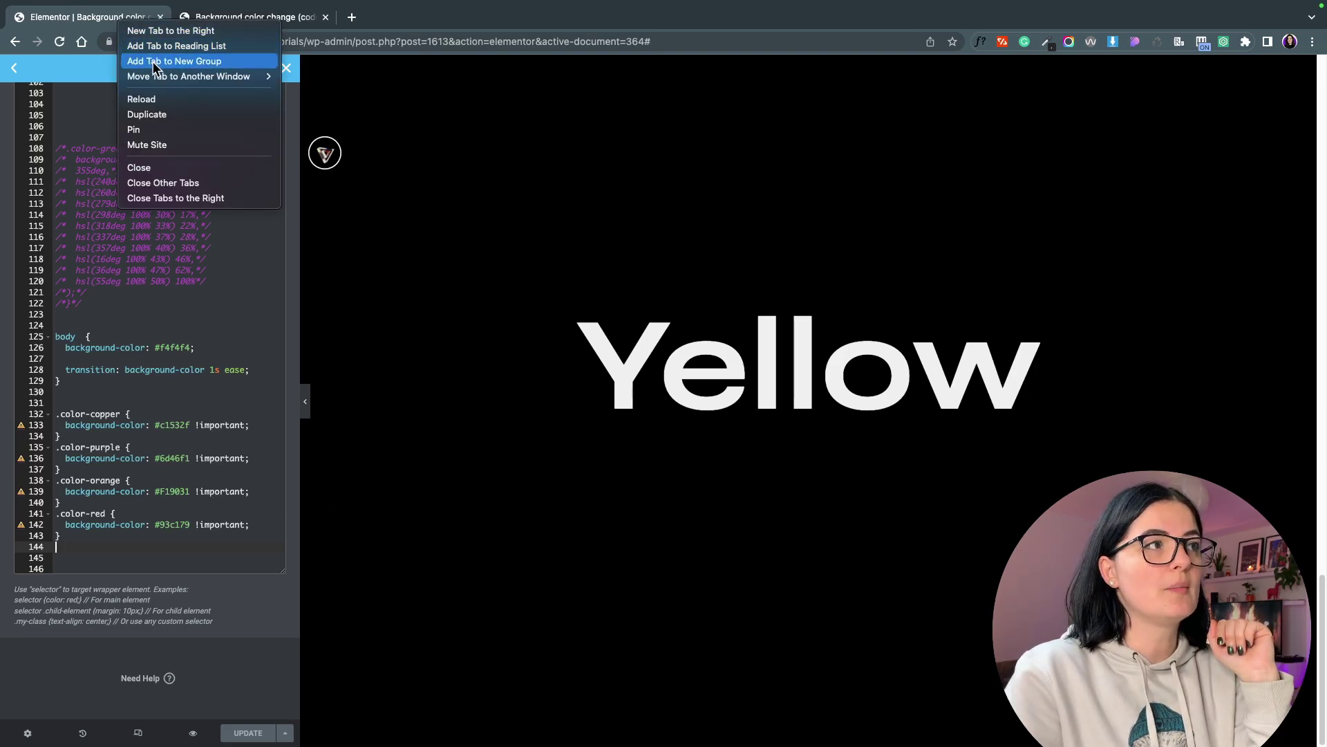
left_click(154, 114)
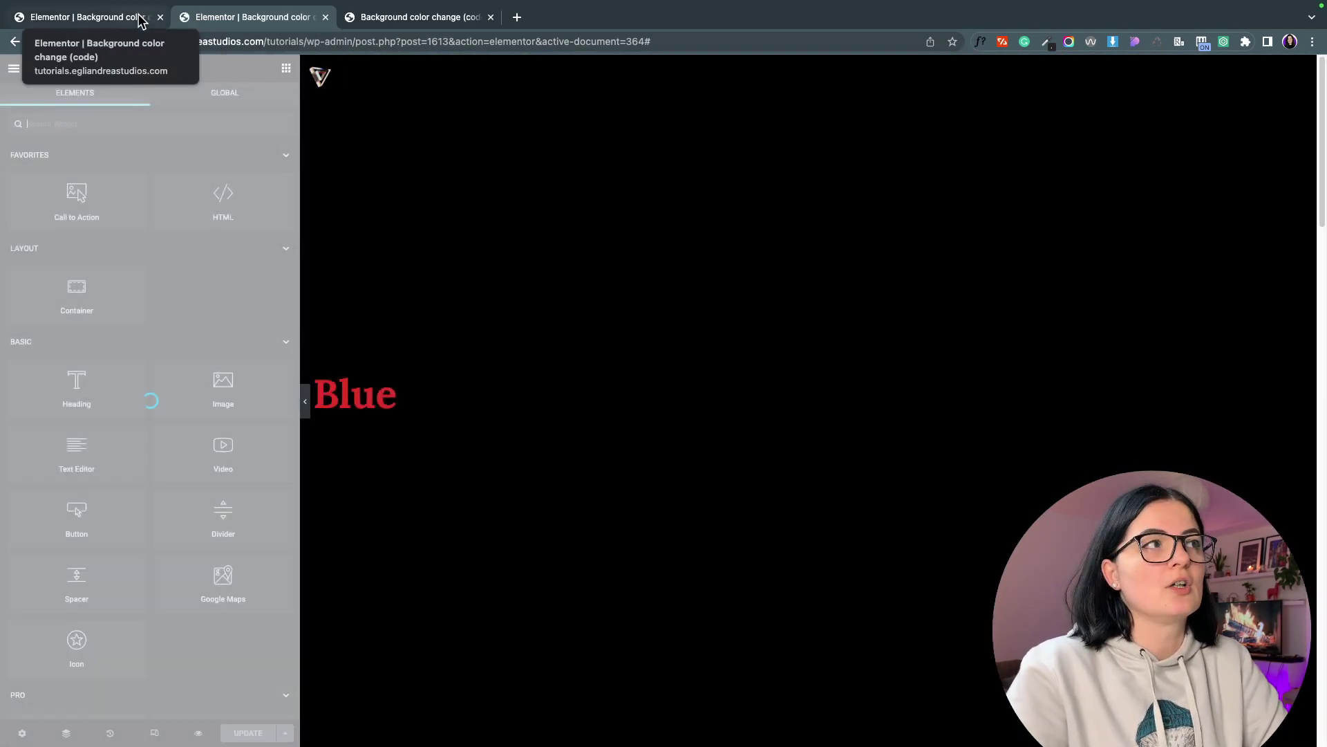
Show the Blue section's data-color|copper custom attribute, then view the W3Schools data-attribute reference.
left_click(128, 17)
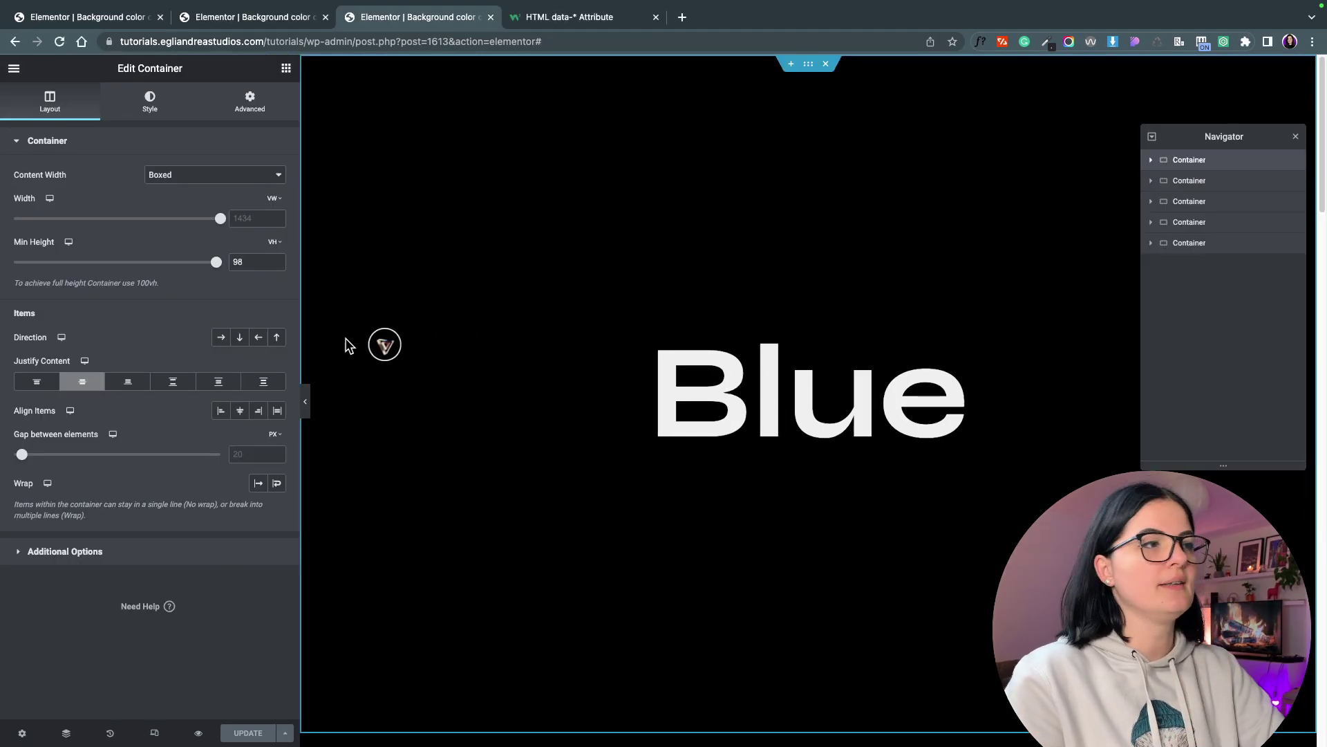
left_click(244, 118)
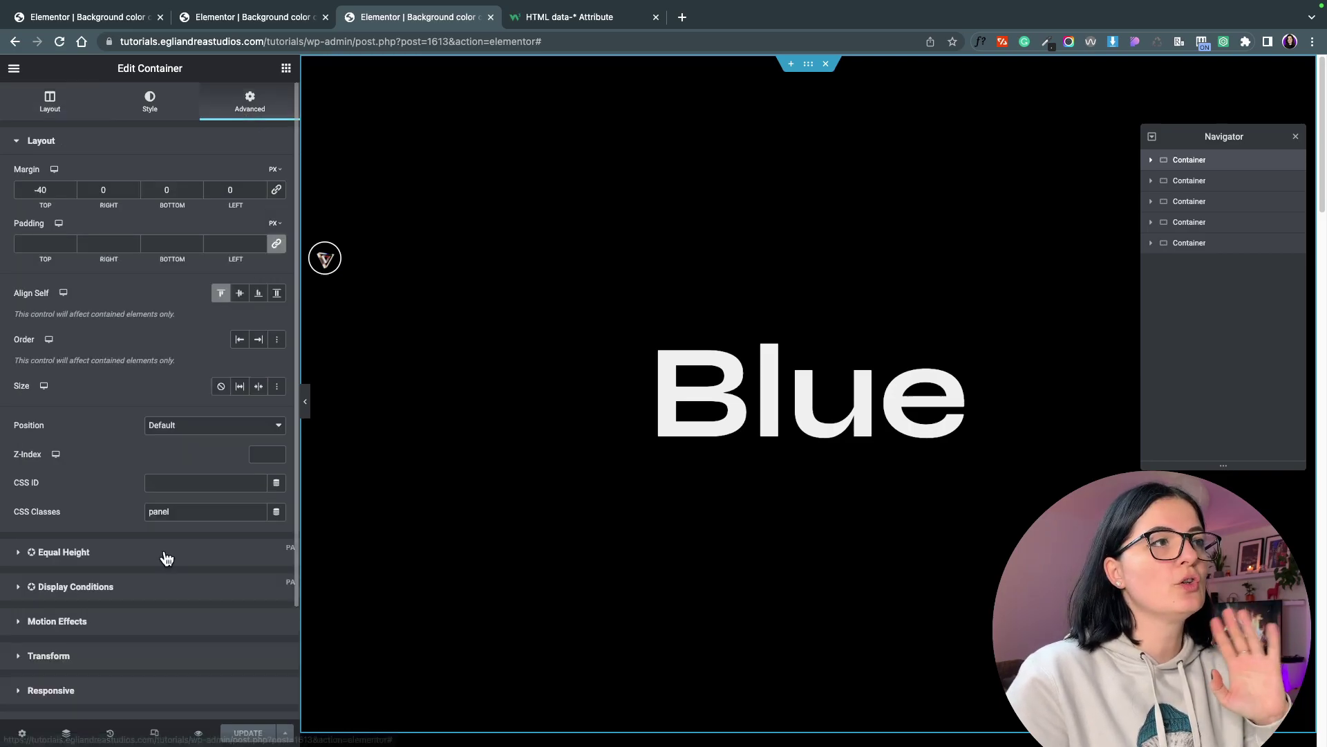
scroll(163, 554, "down", 3)
left_click(136, 596)
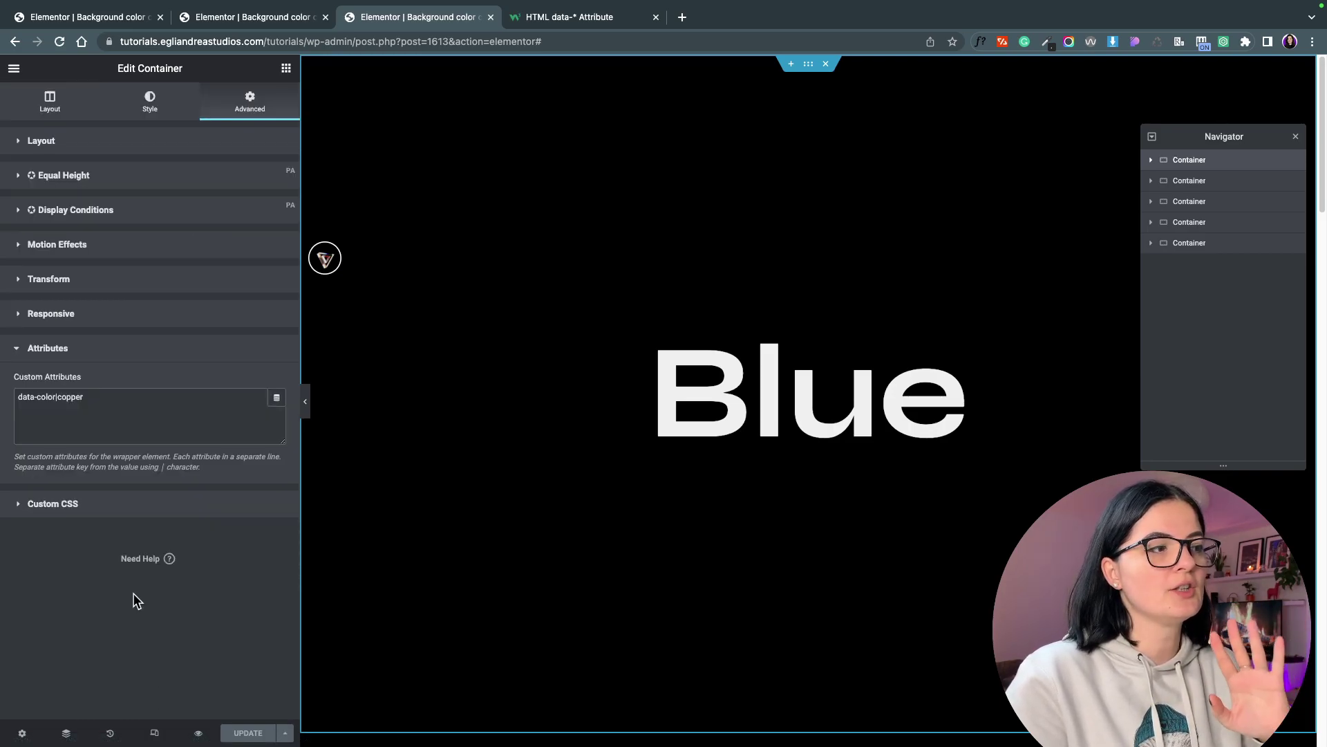
left_click(94, 419)
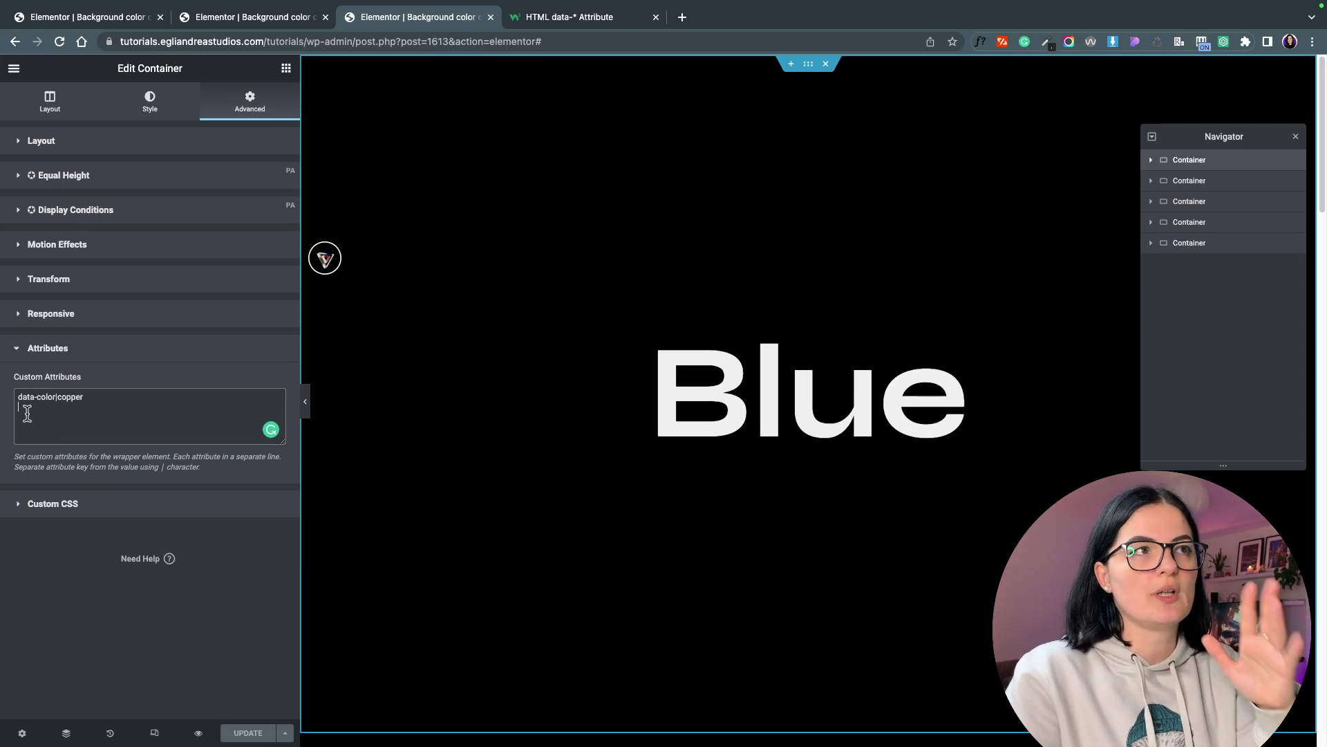
left_click(588, 21)
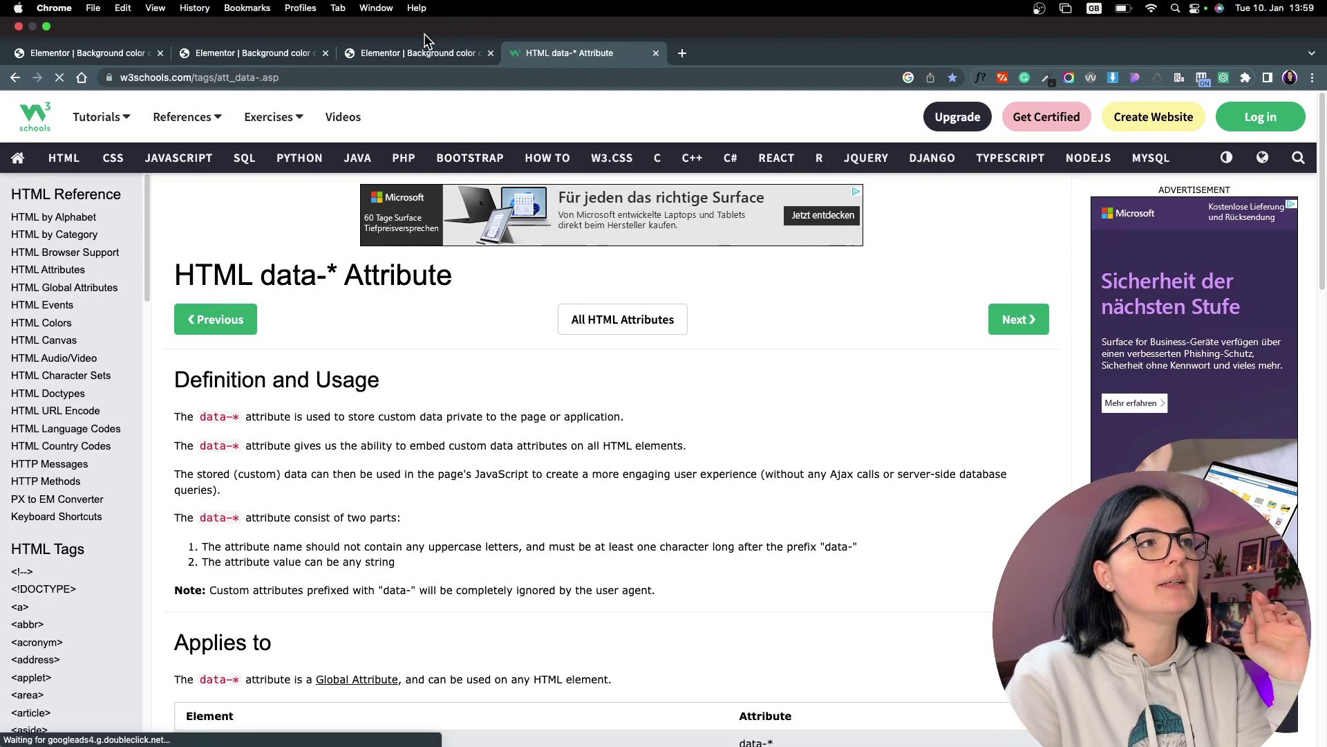
Return to the editor tab showing the Blue section's data-color|copper attribute.
left_click(417, 49)
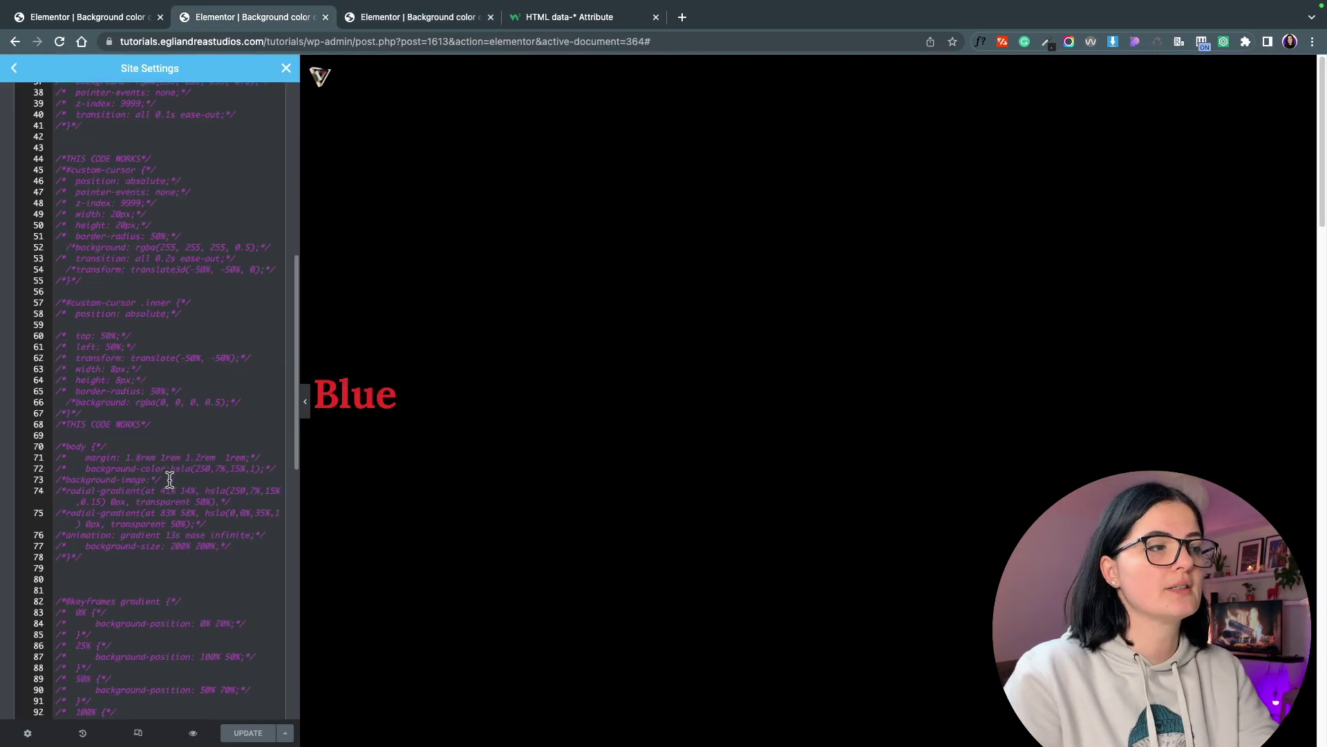
scroll(169, 479, "down", 3)
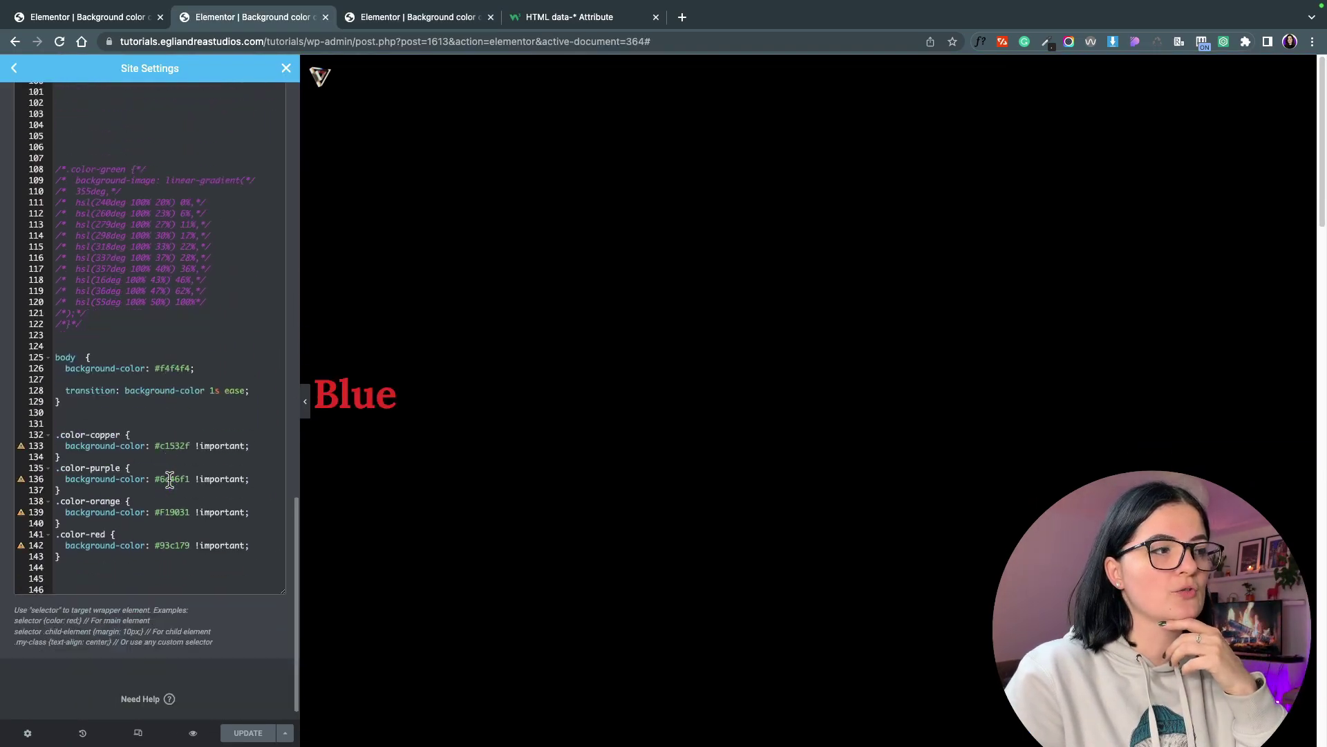
scroll(169, 479, "down", 1)
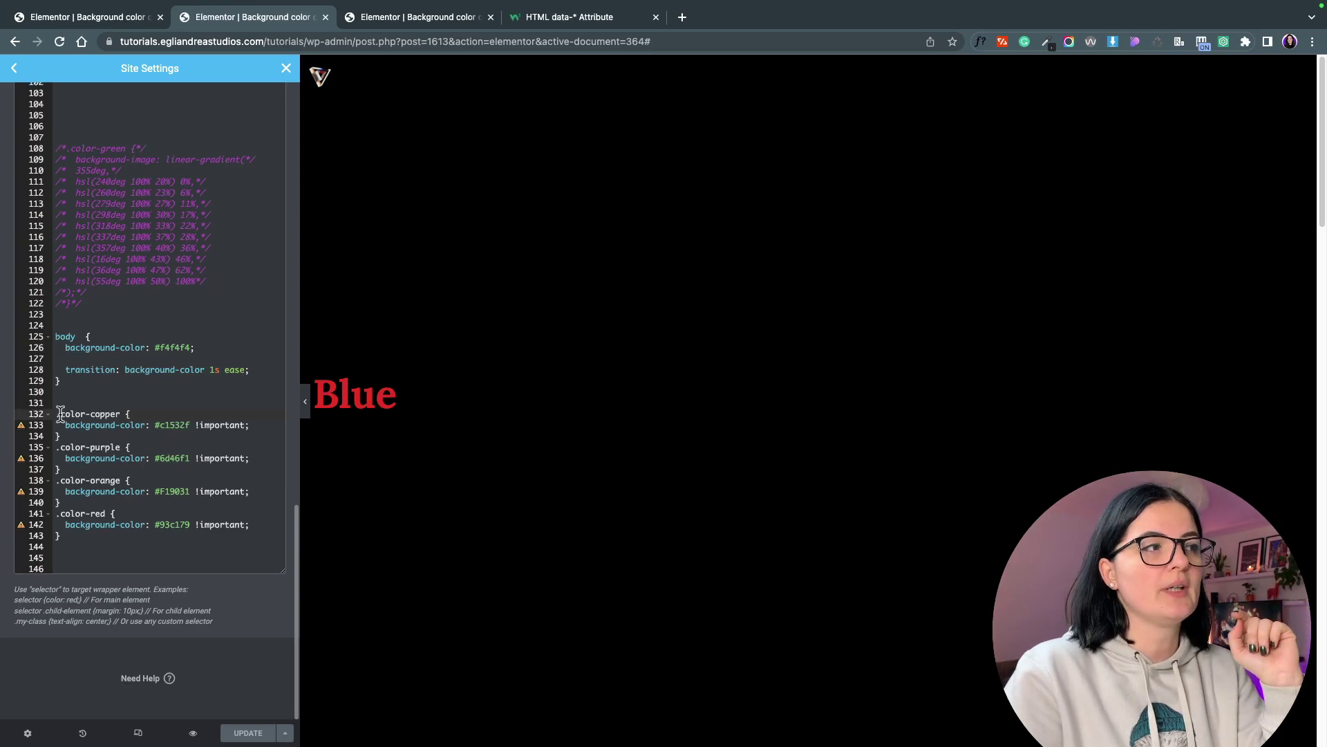
double_click(107, 413)
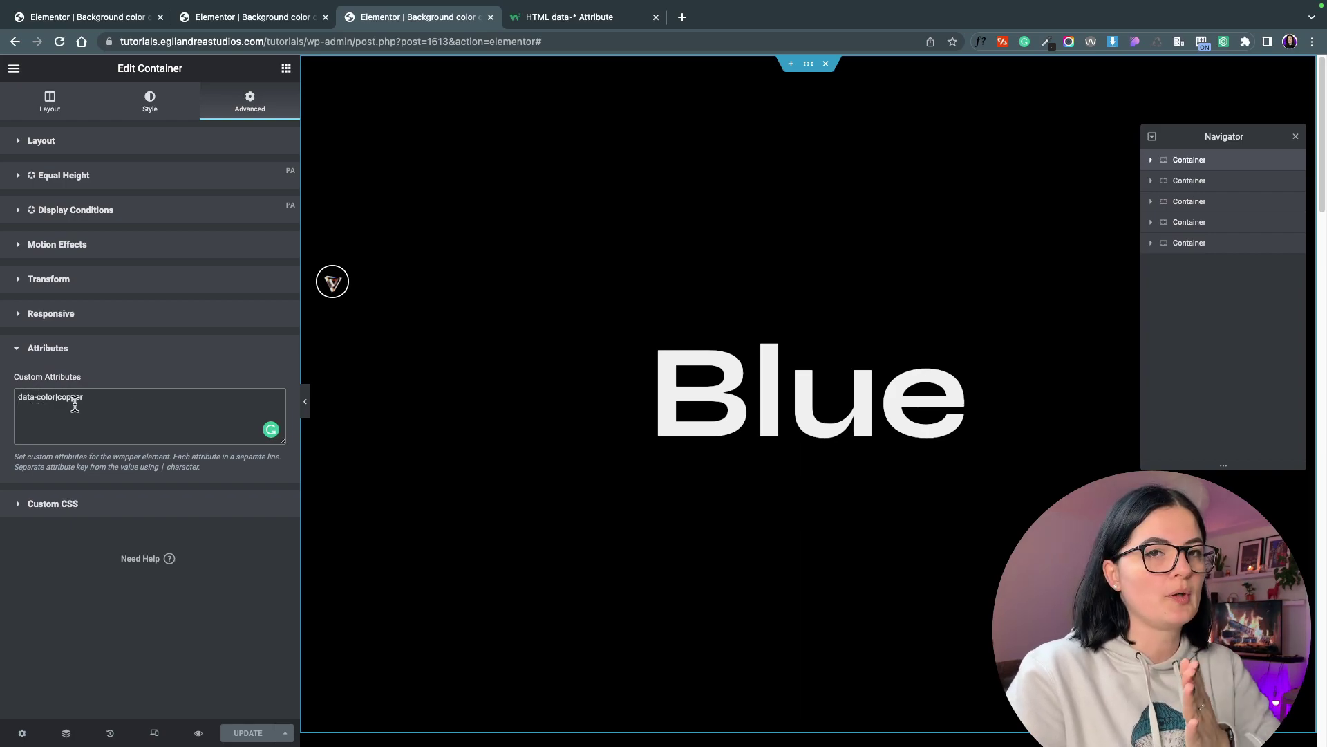
left_click_drag(17, 398, 32, 395)
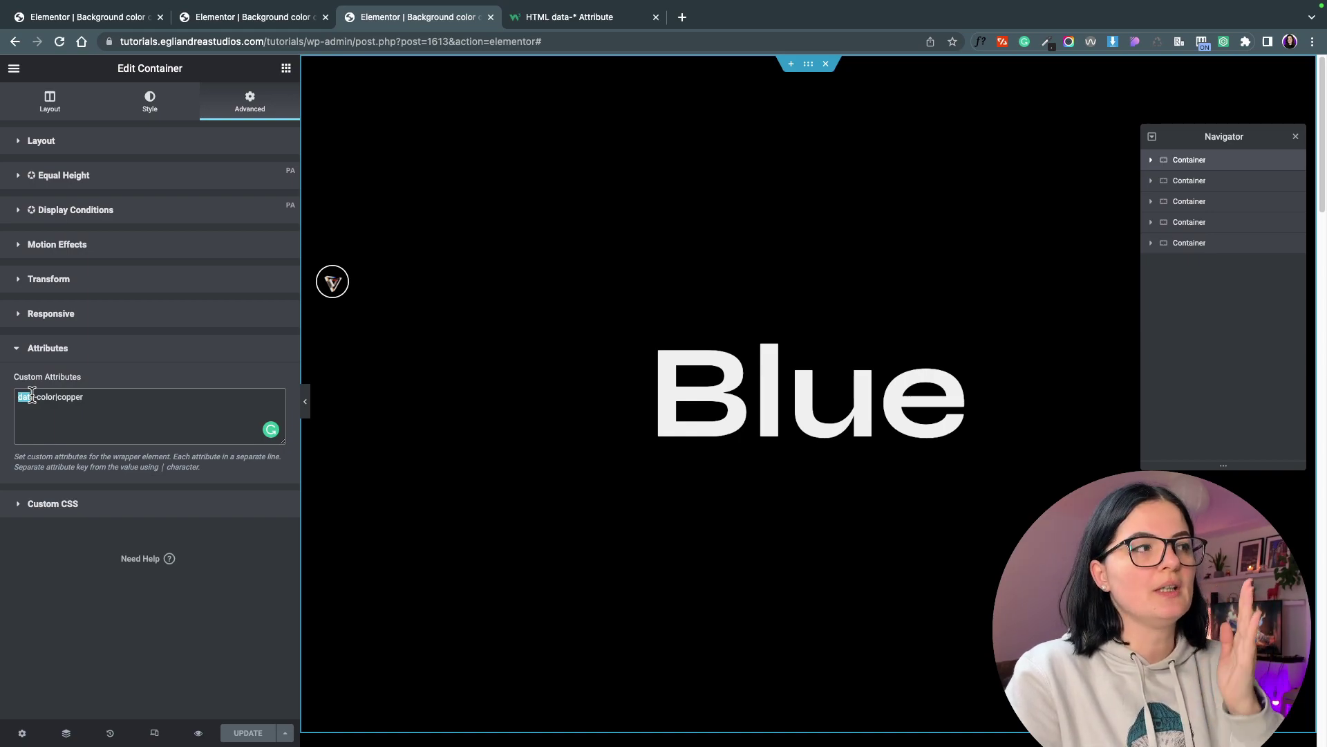
left_click(47, 410)
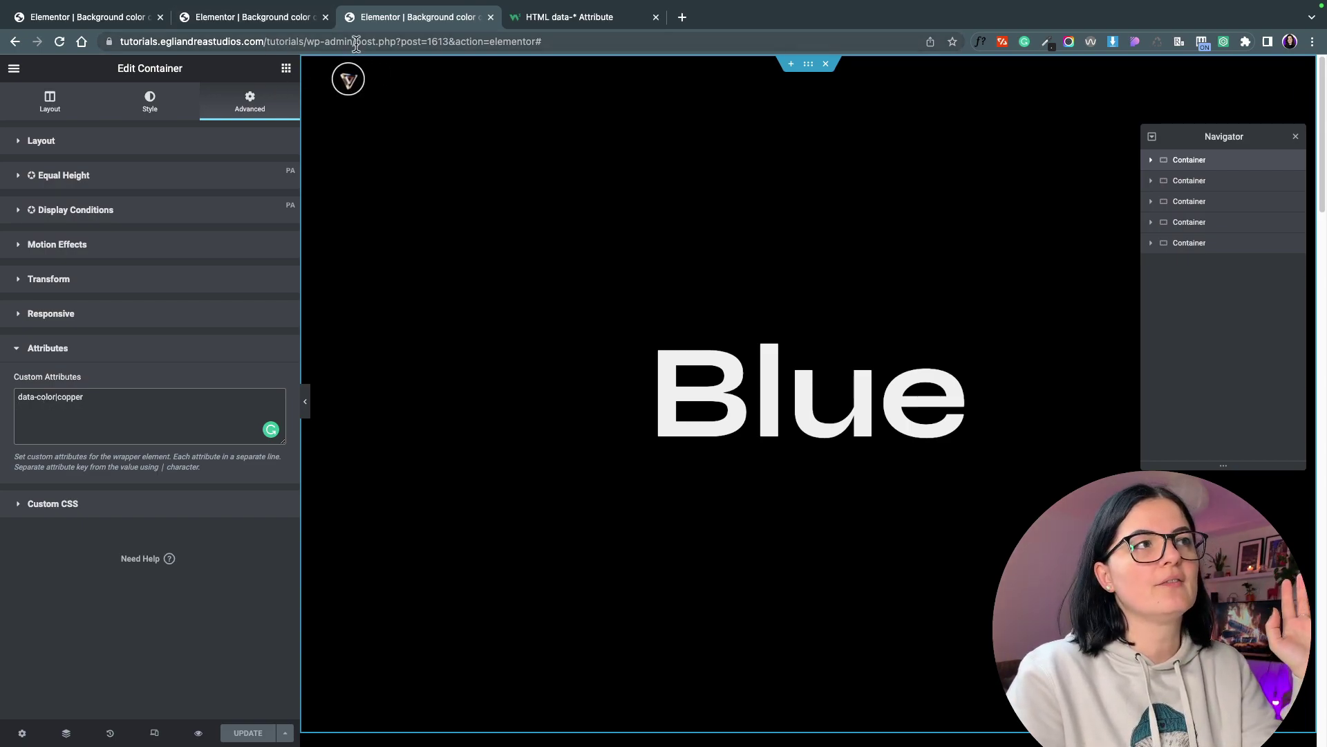
Select the Green section's container and expand Attributes in its Advanced settings.
scroll(548, 317, "down", 8)
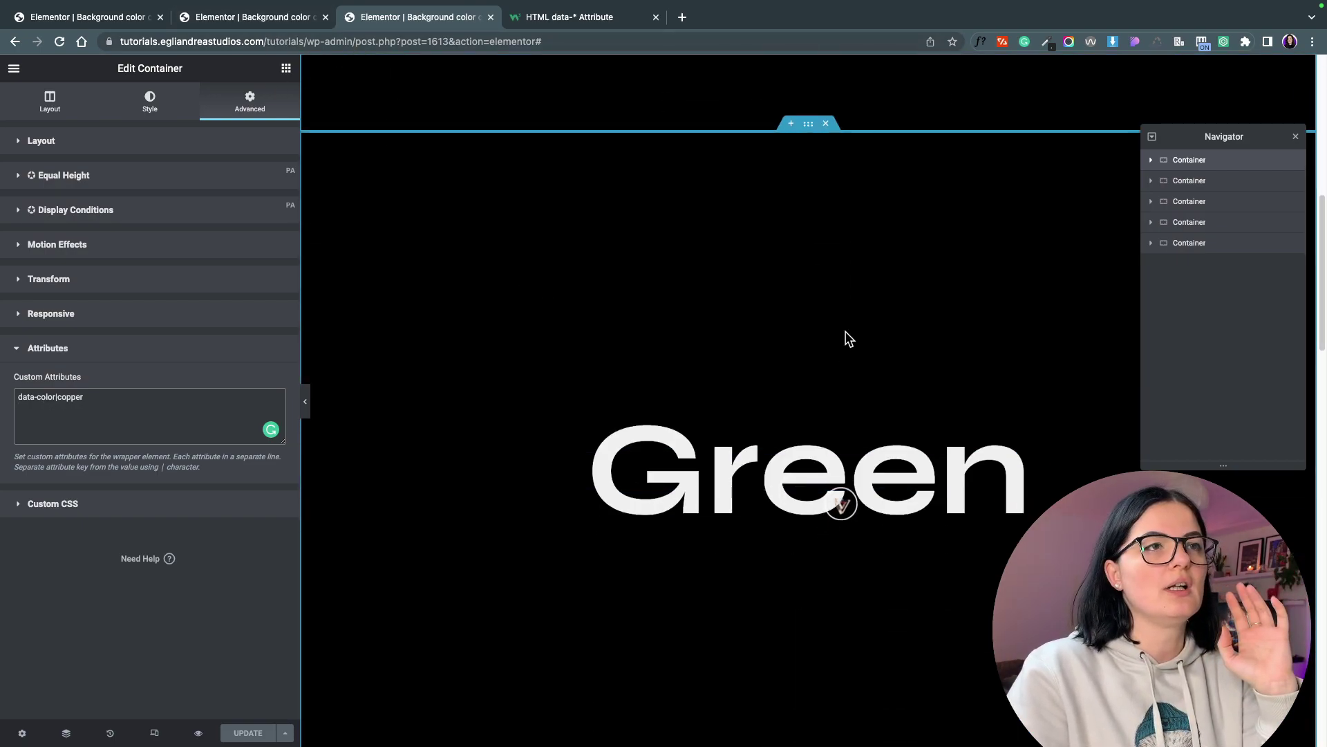
left_click(808, 126)
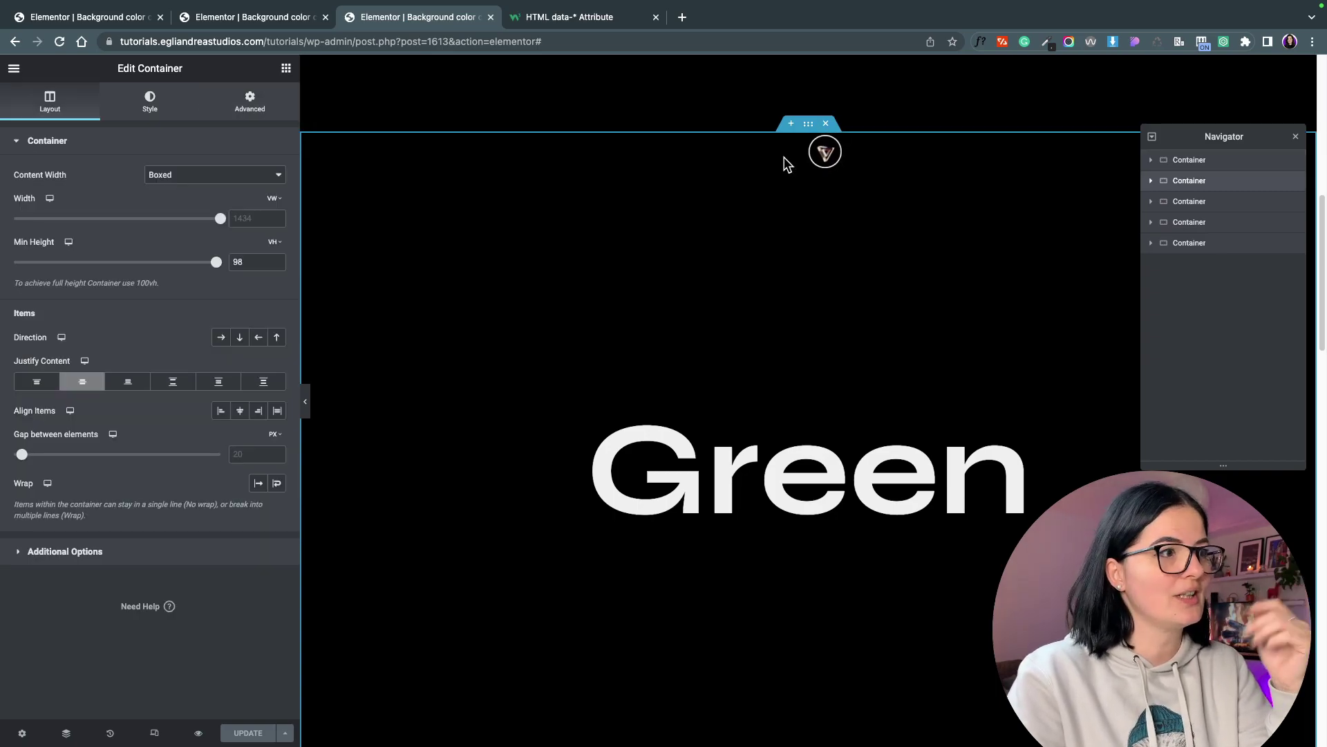
left_click(244, 103)
scroll(128, 624, "down", 2)
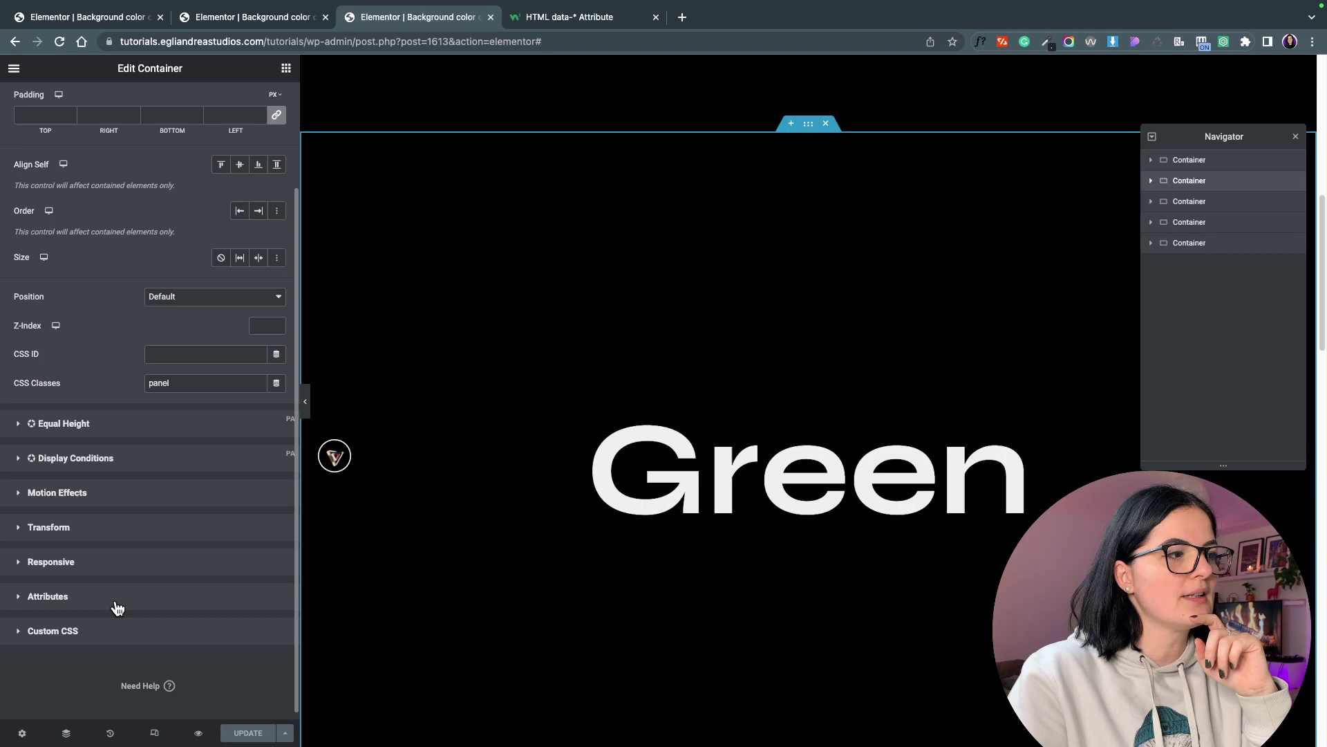
left_click(116, 603)
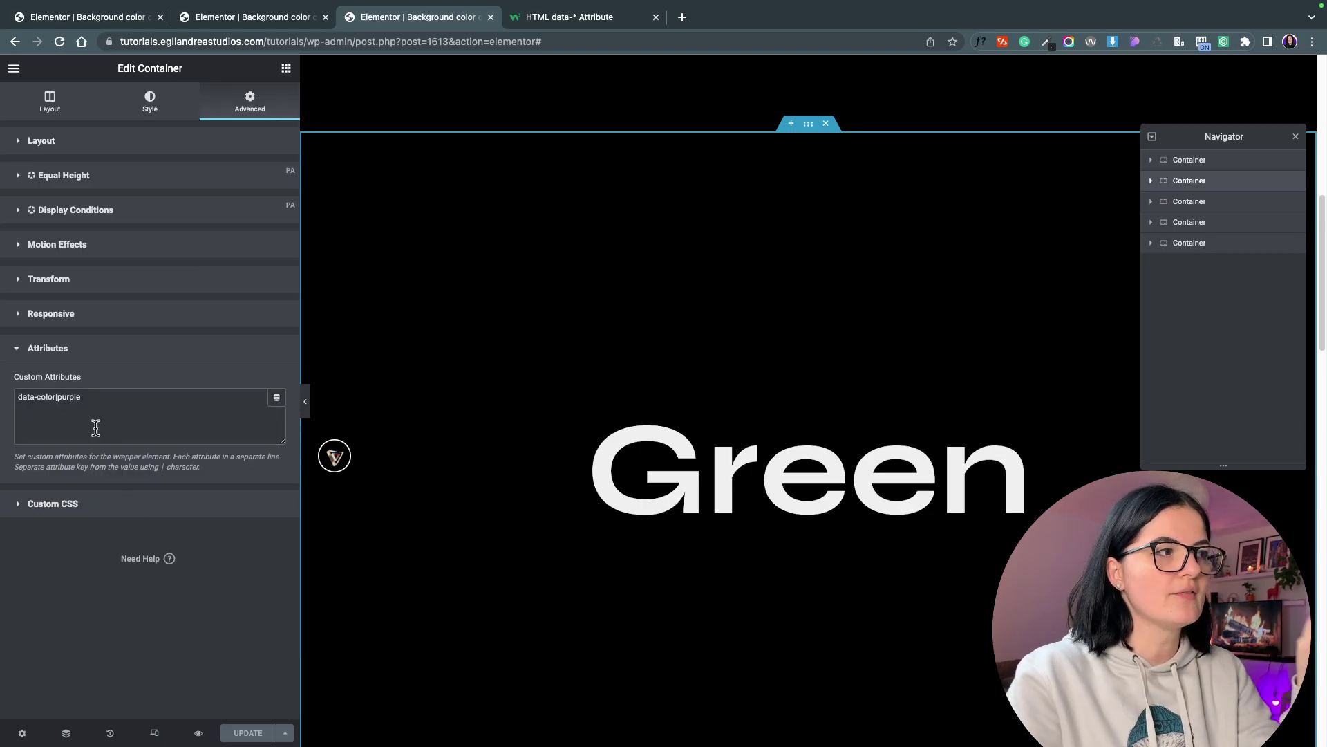
left_click(262, 21)
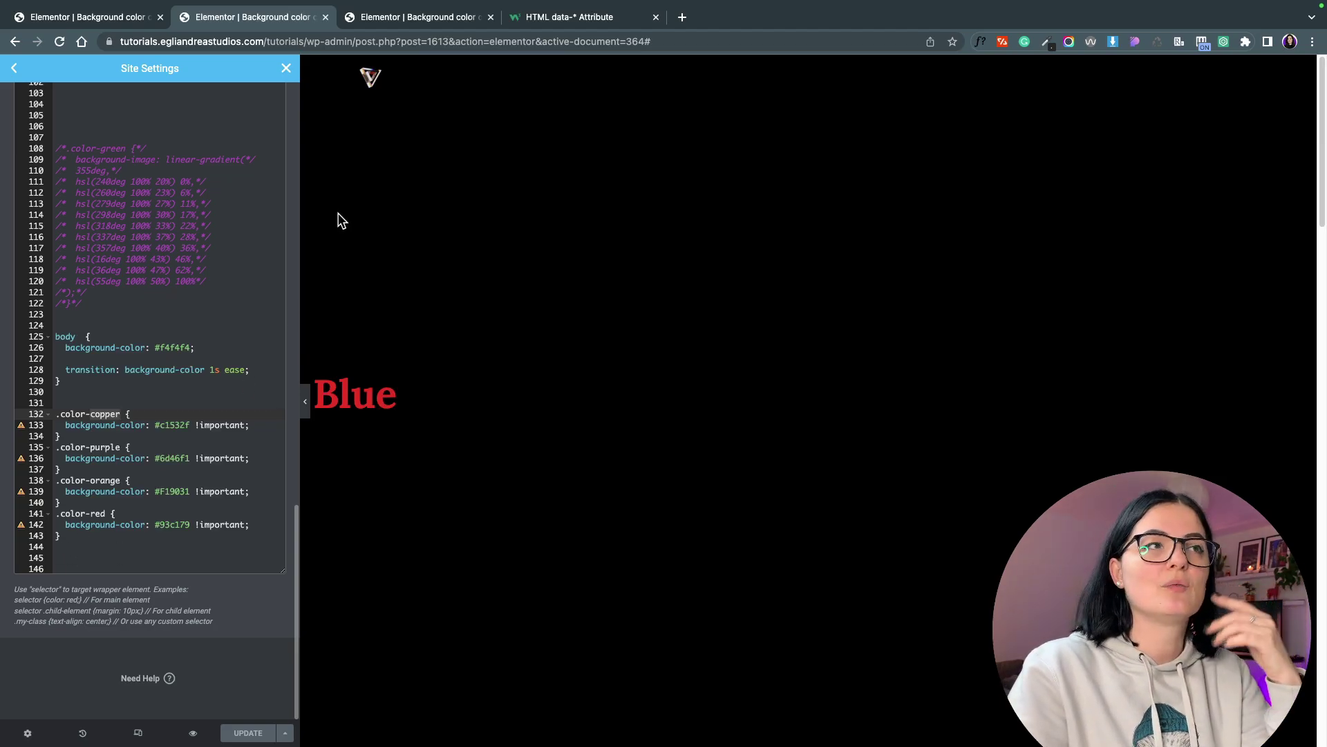
left_click(406, 20)
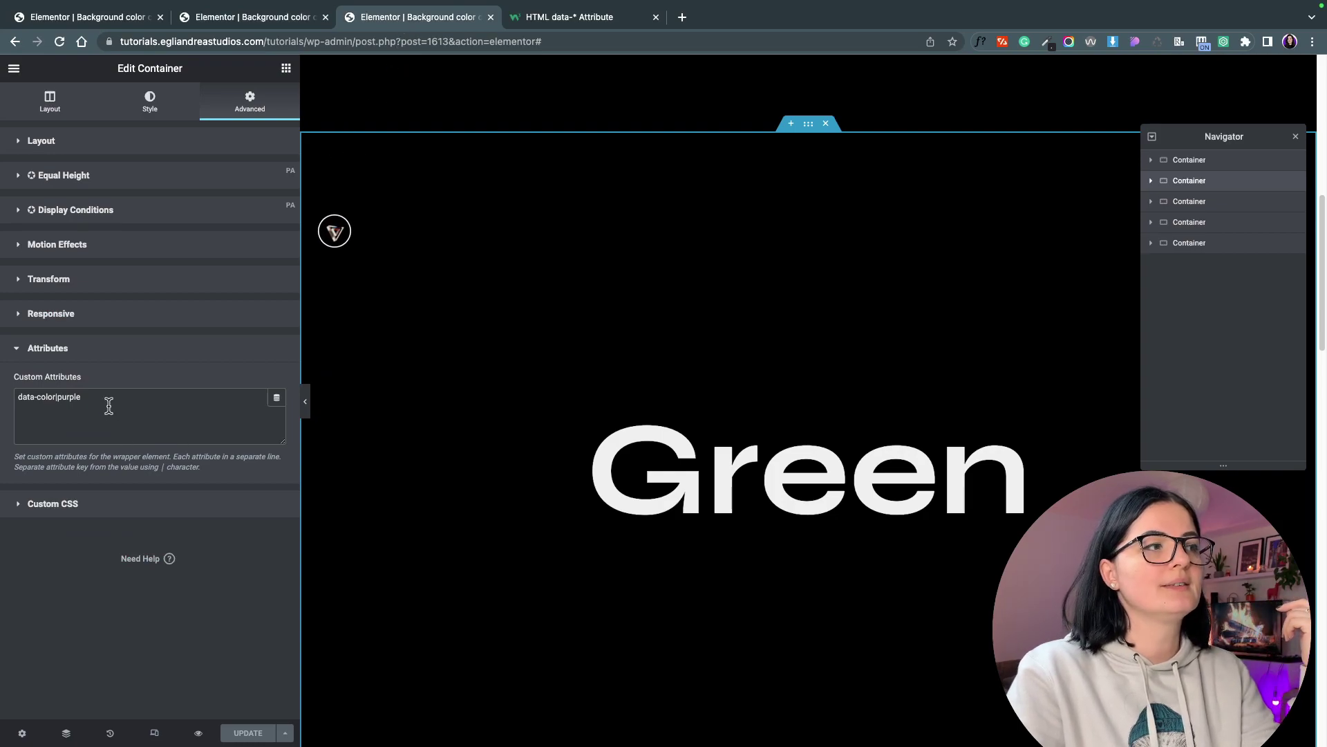
Add a new attribute line data-text|red below data-color|purple.
left_click(106, 398)
key("Return")
type("data-")
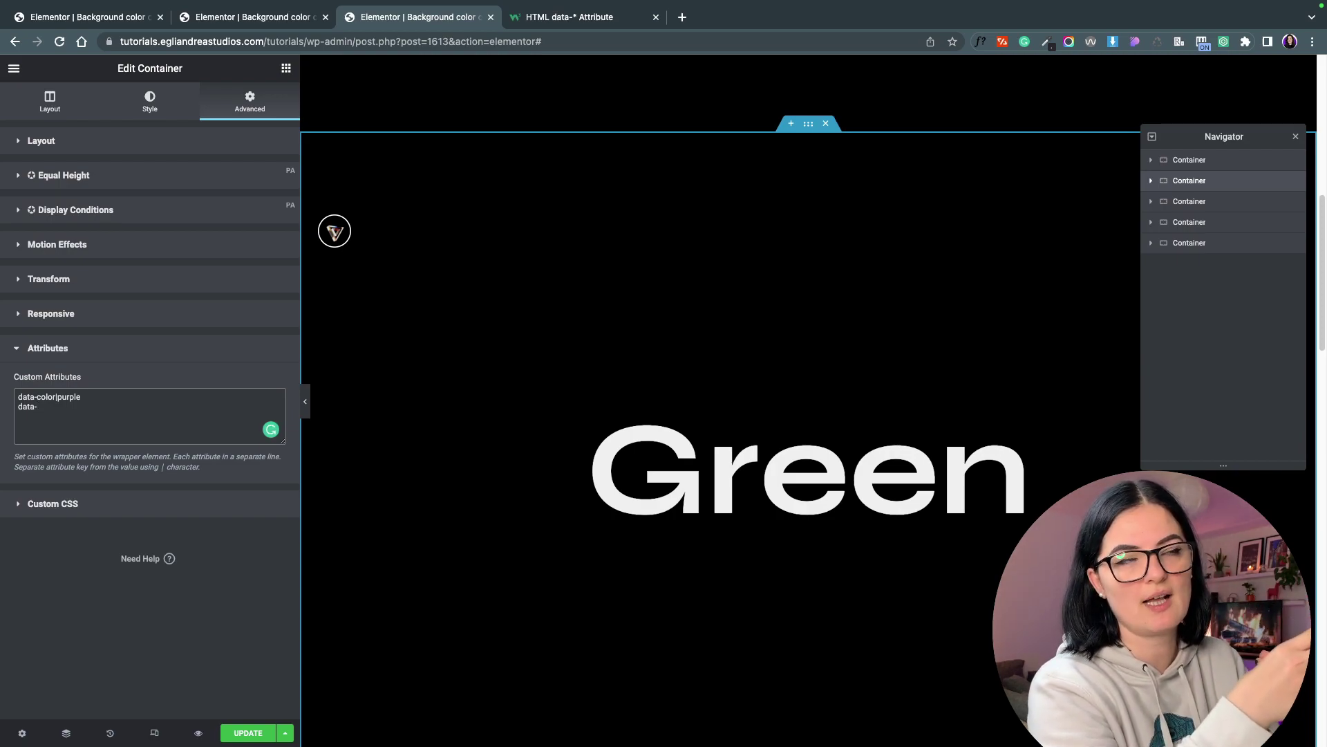
type("text|re")
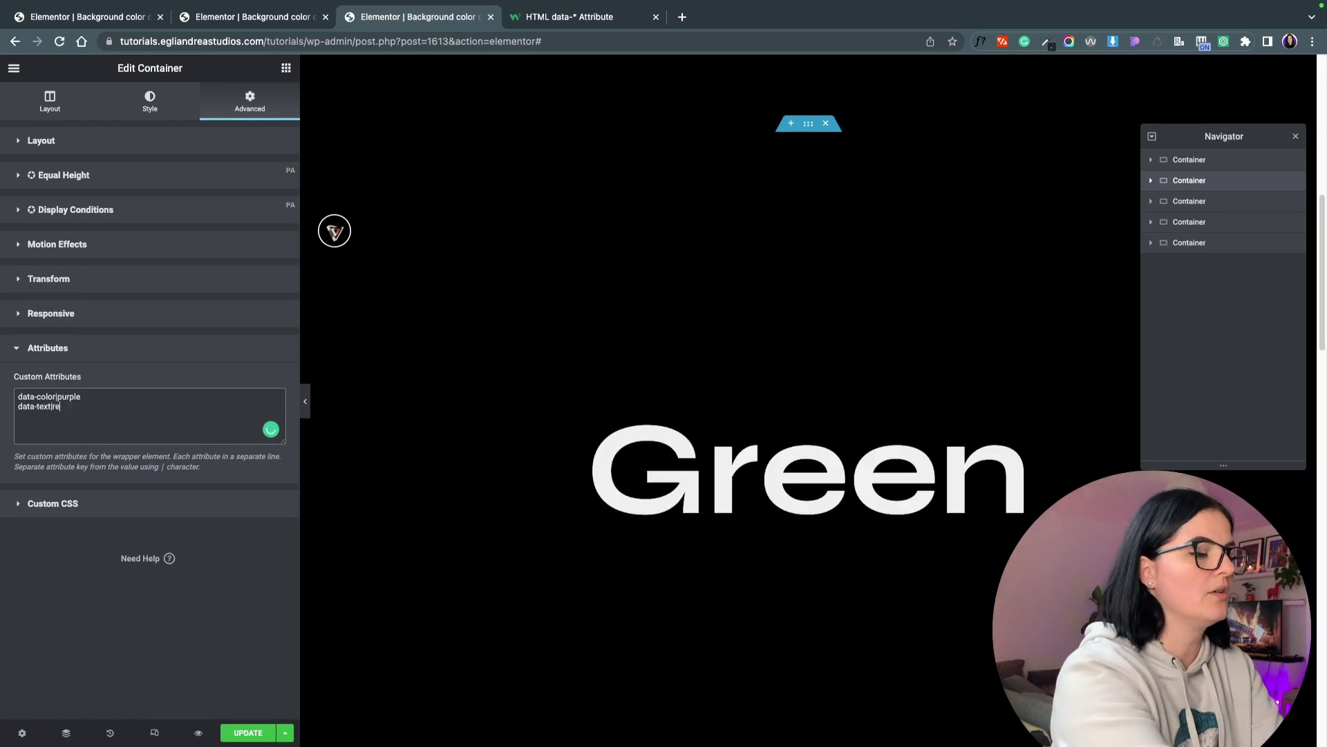
type("d")
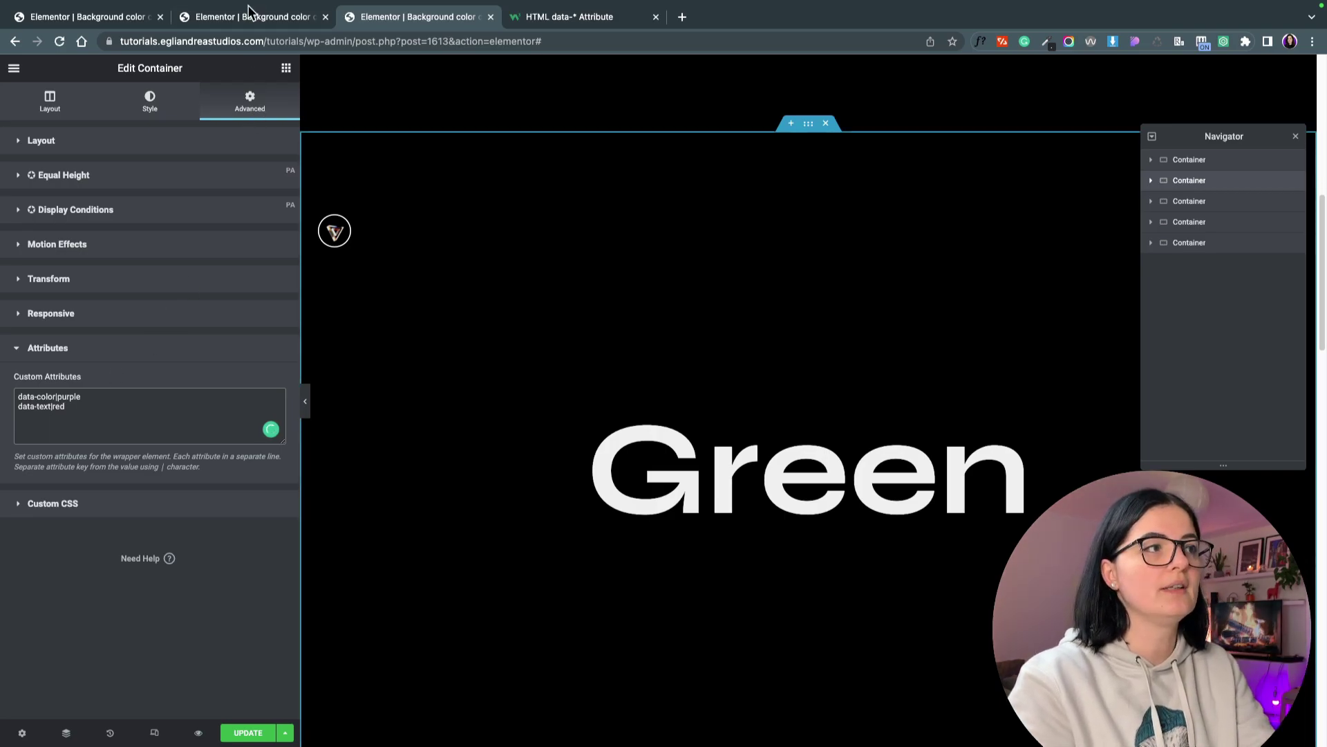
Start a .red-text rule on line 144 and paste the background-color declaration into it.
left_click(253, 16)
left_click(76, 548)
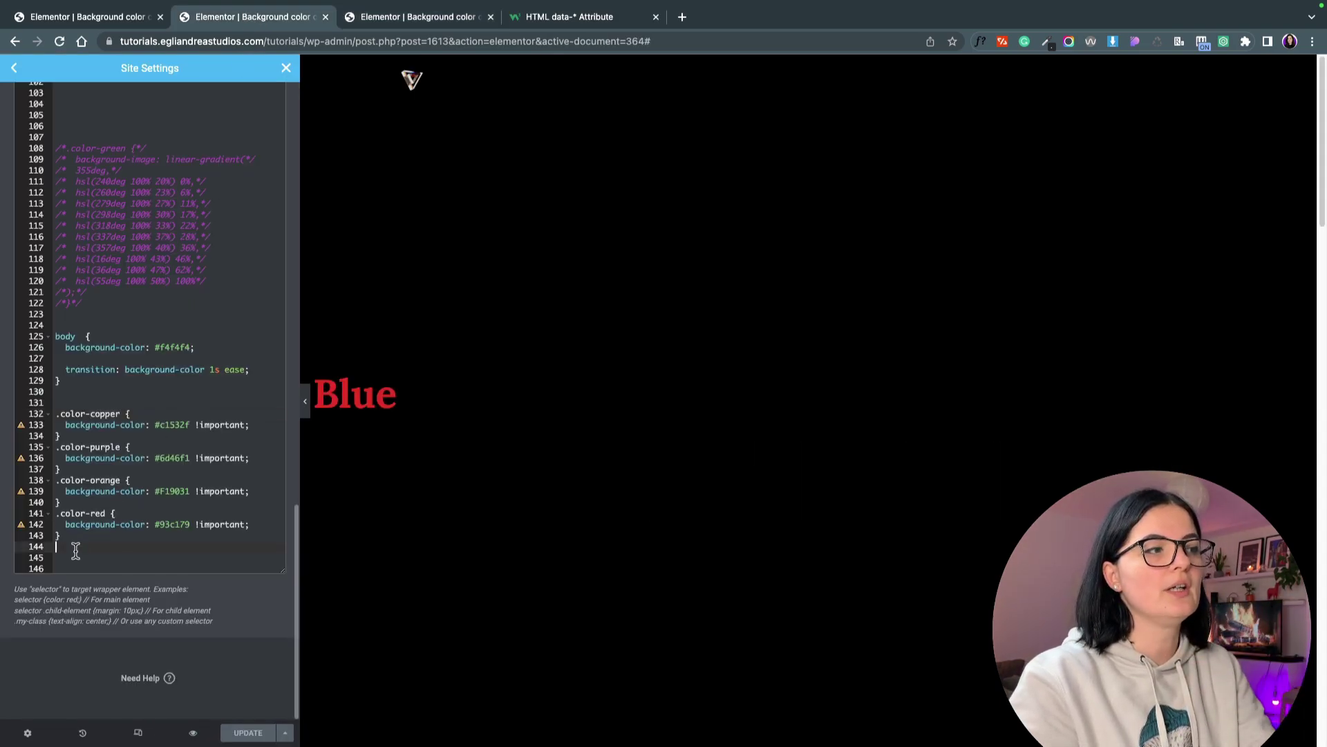
type(".re")
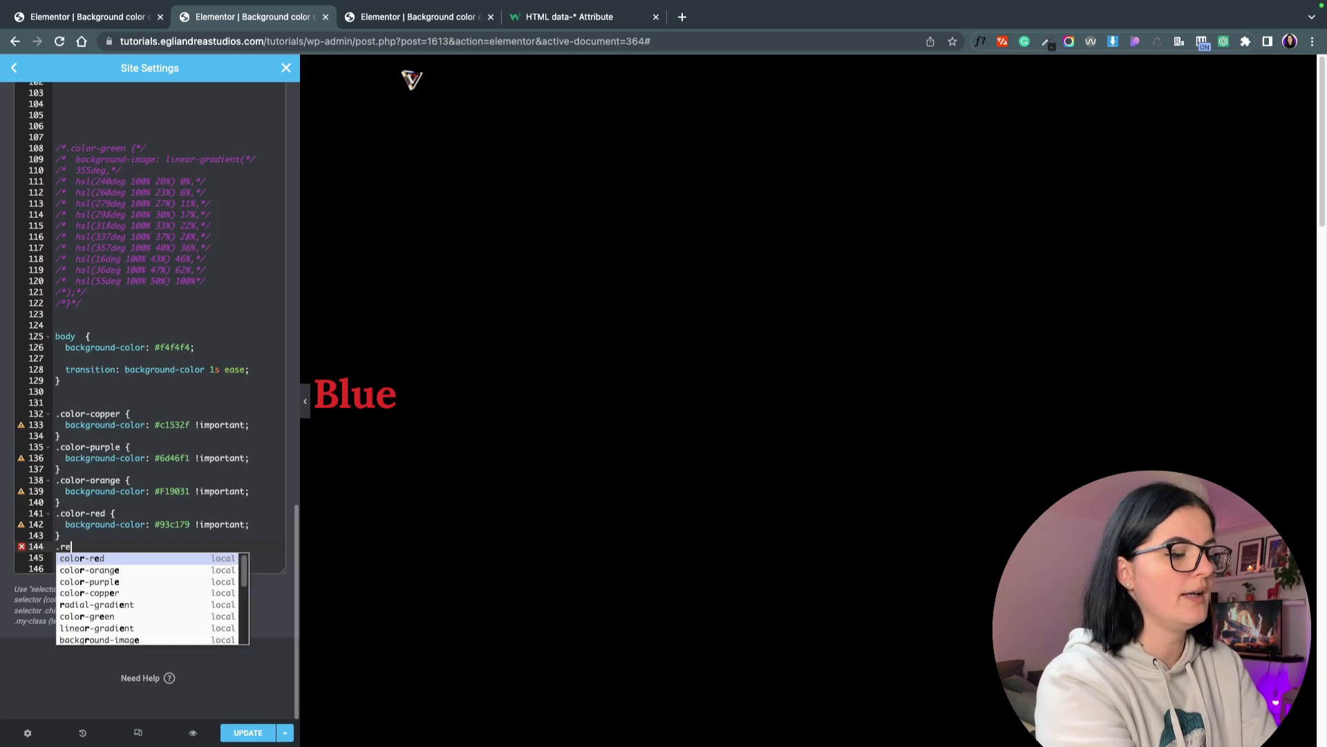
type("d-te")
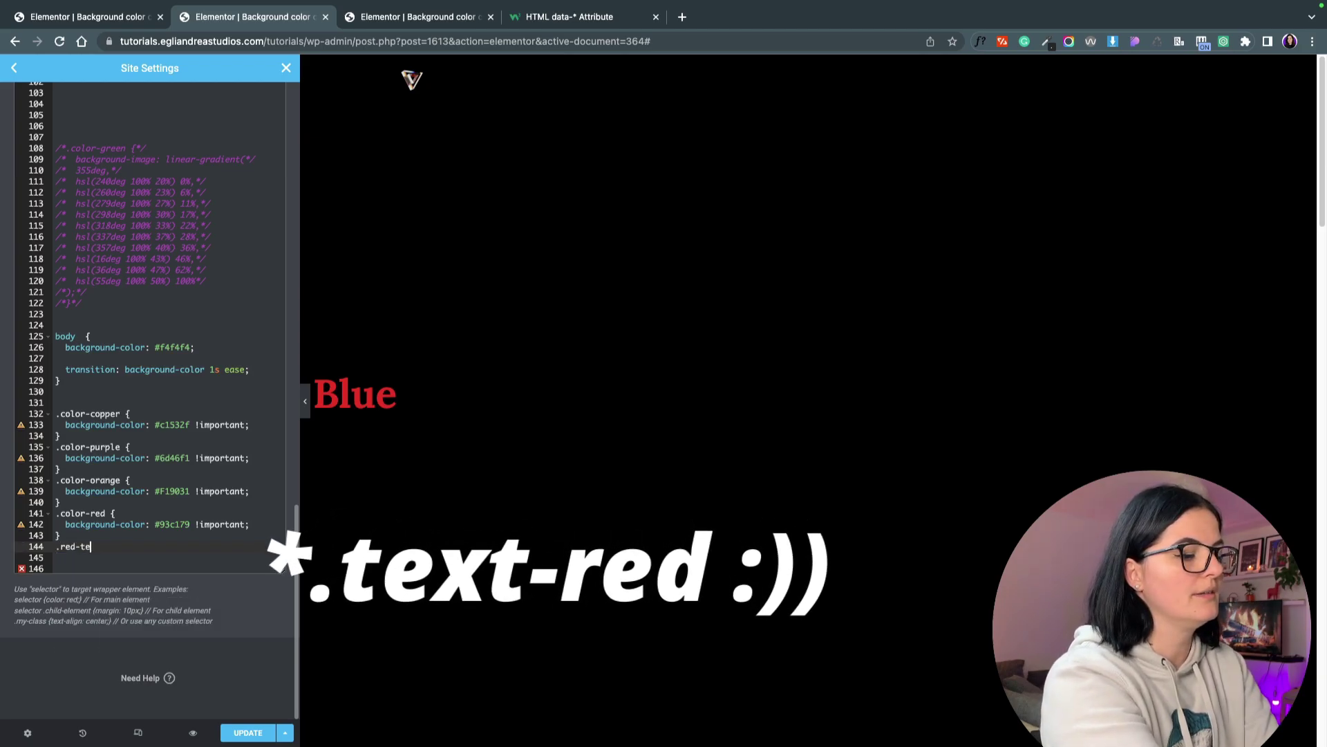
type("xt {")
key("Return")
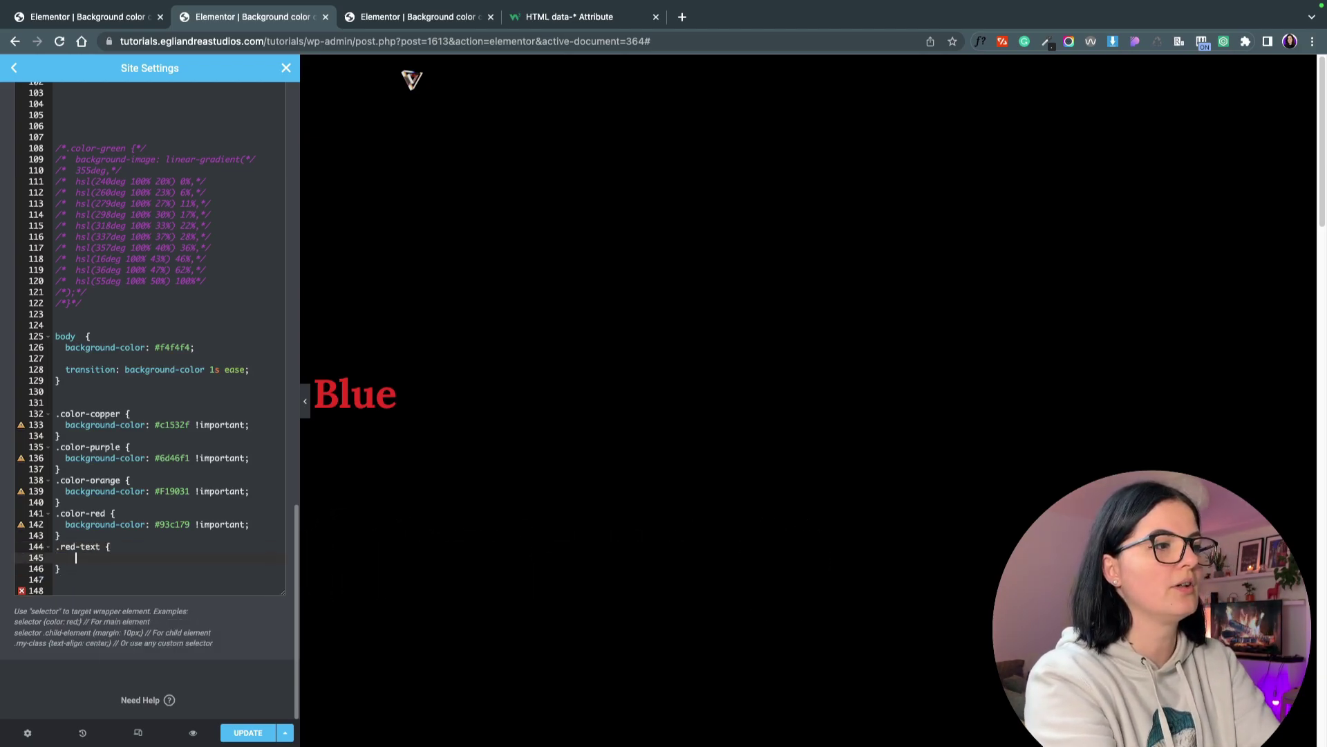
left_click(70, 524)
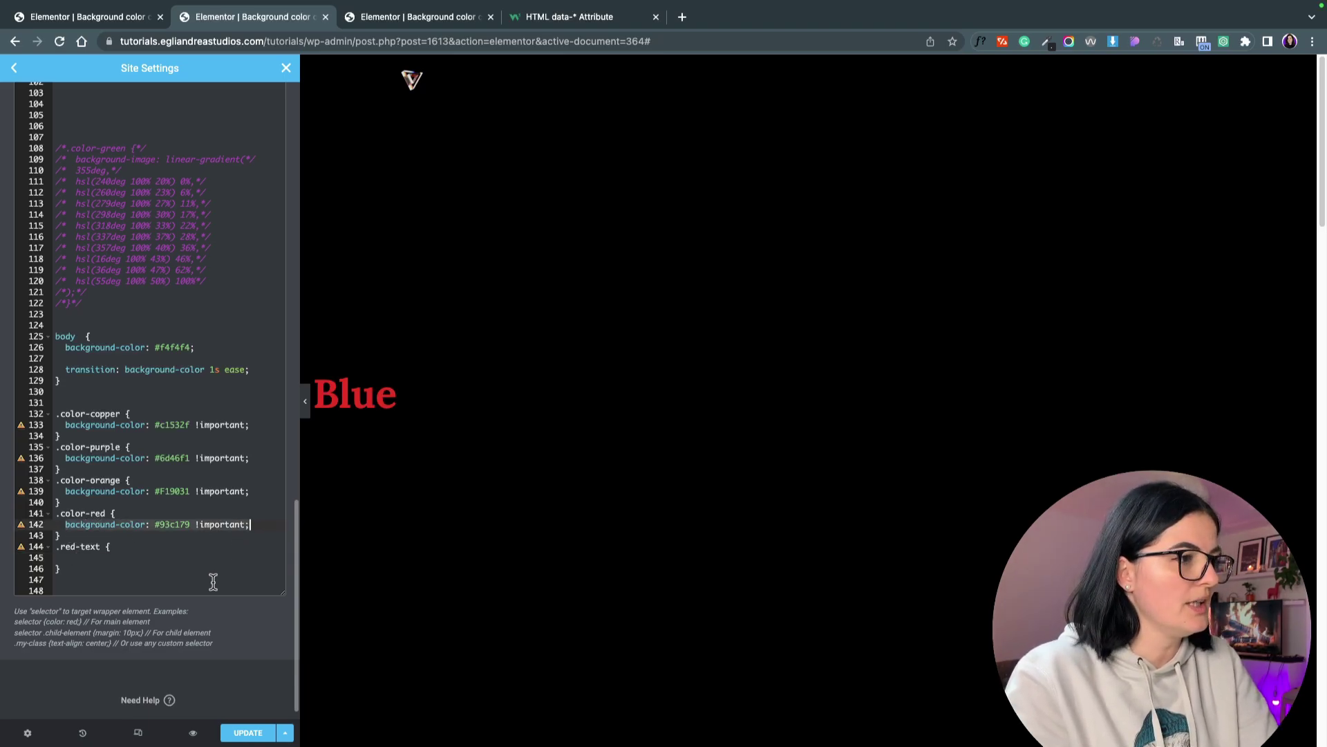
left_click(108, 559)
type("background-color: #93c179 !important;")
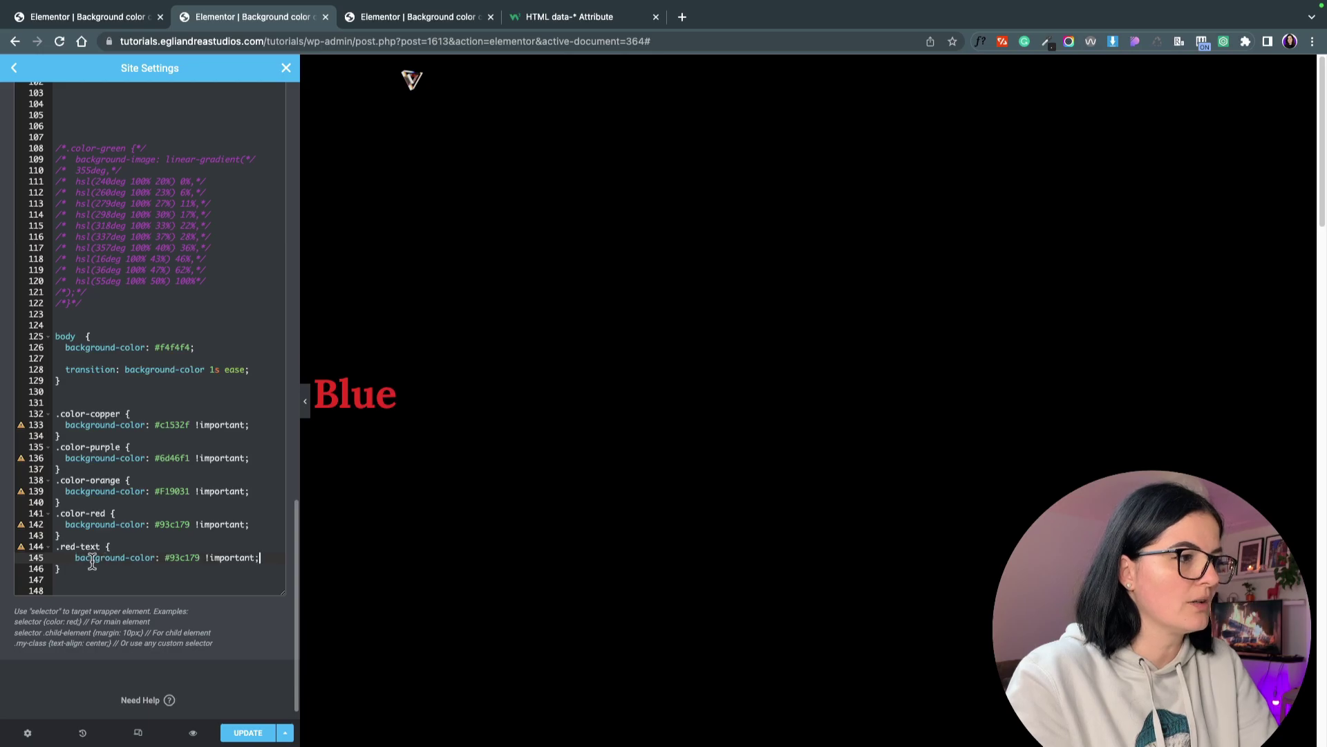
Trim the declaration to color, comment out the .red-text rule, and delete the stray slash.
left_click_drag(75, 558, 126, 559)
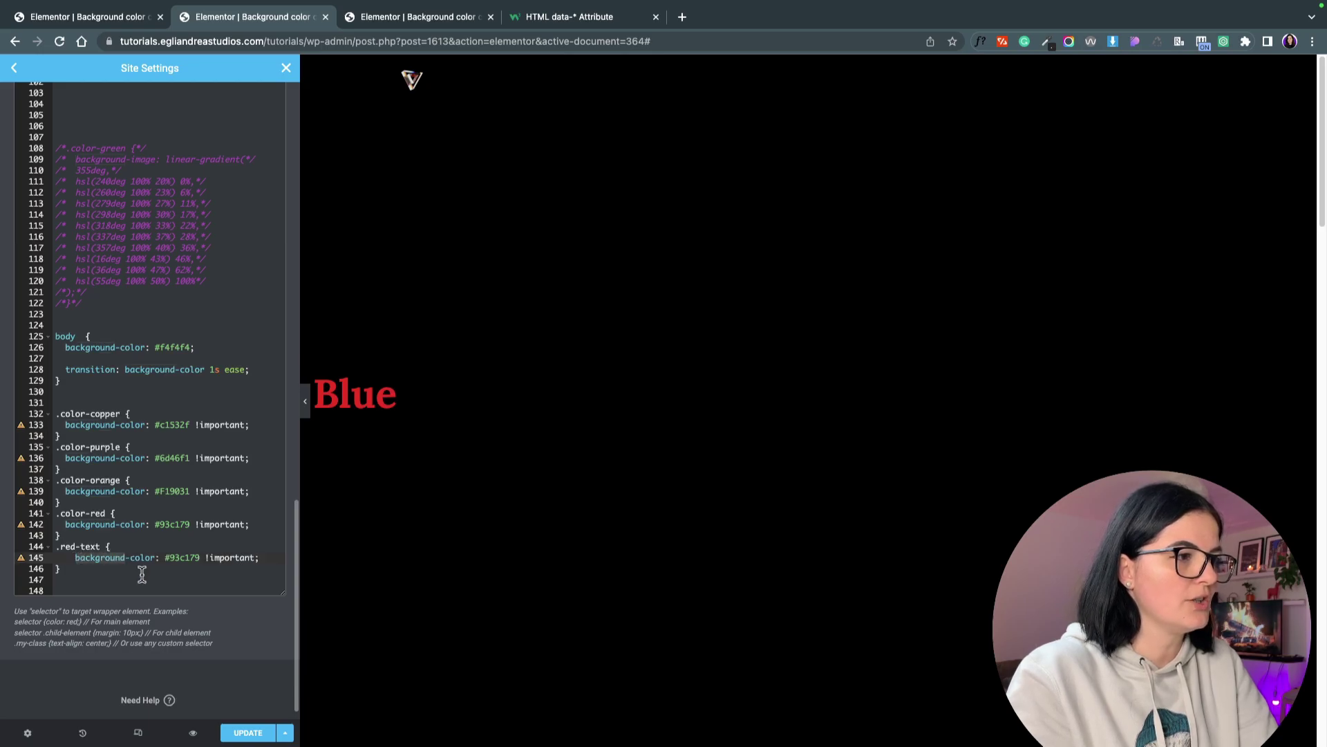
key("BackSpace")
key("Delete")
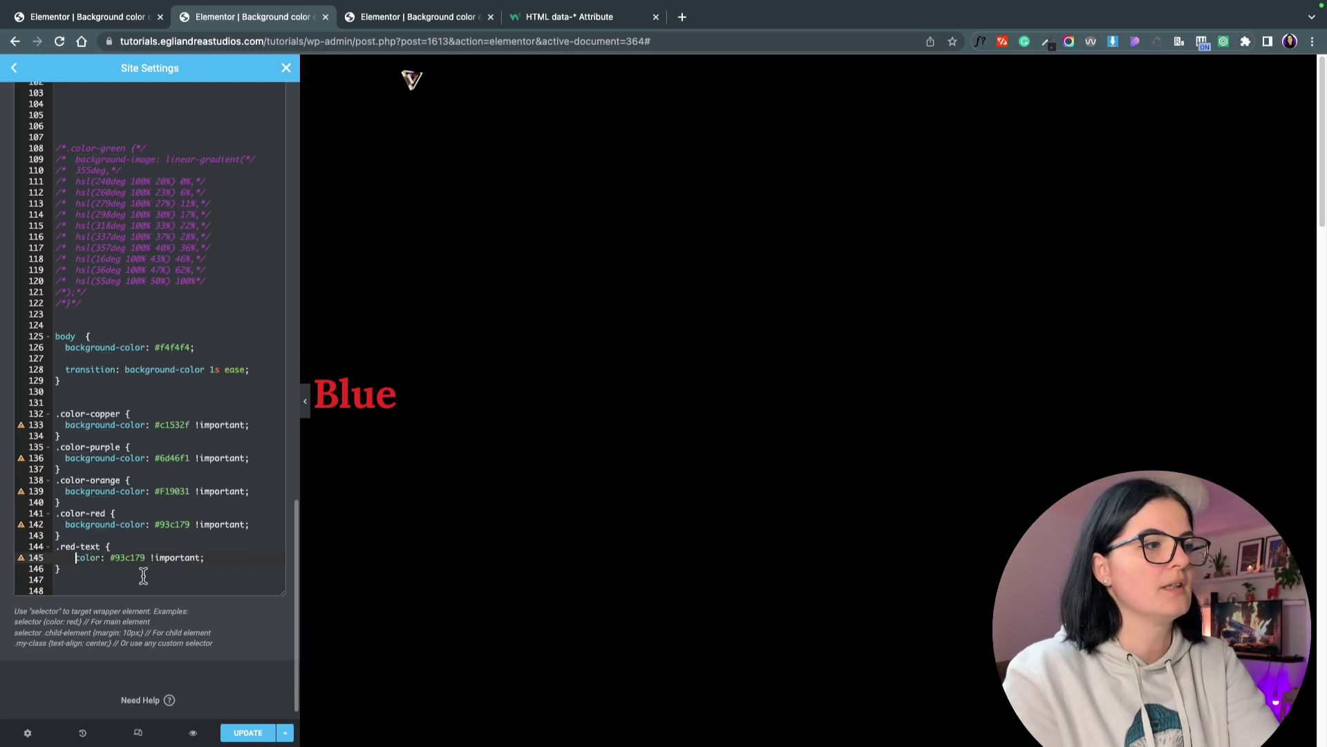
left_click(170, 572)
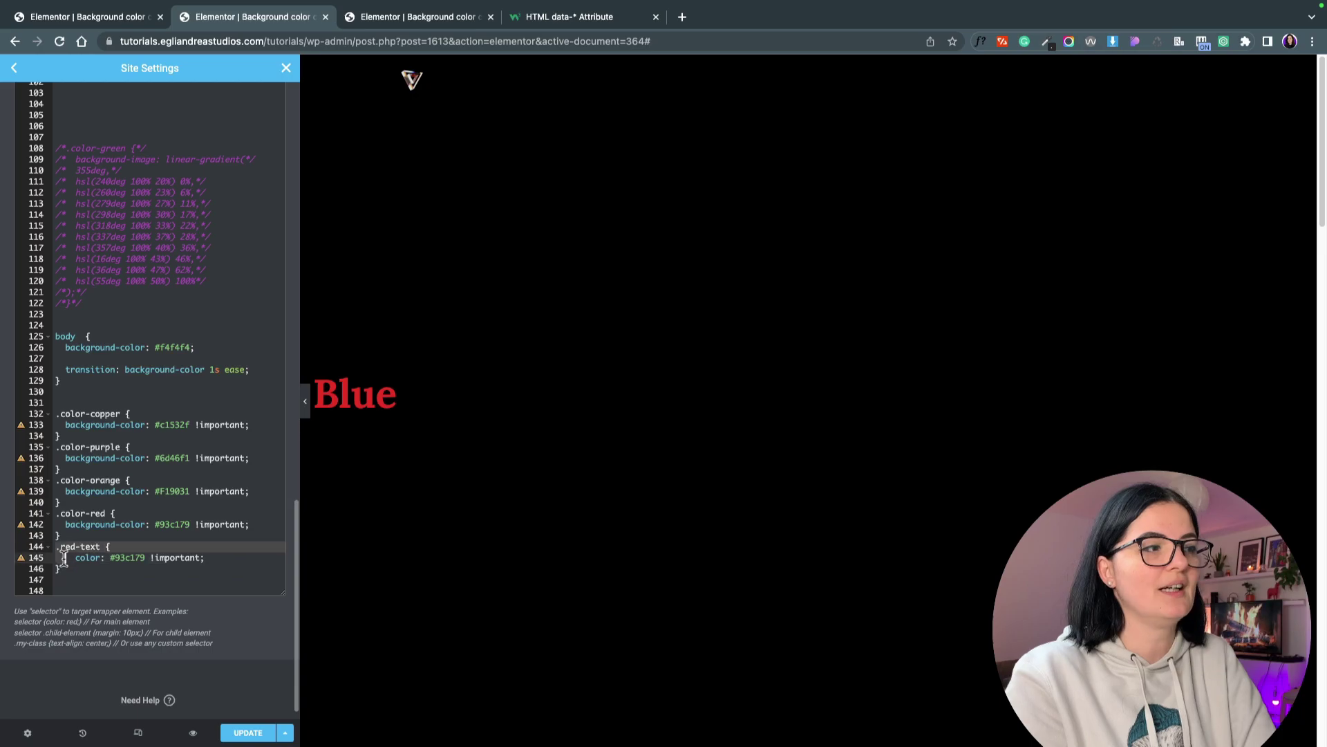
key("ctrl+slash")
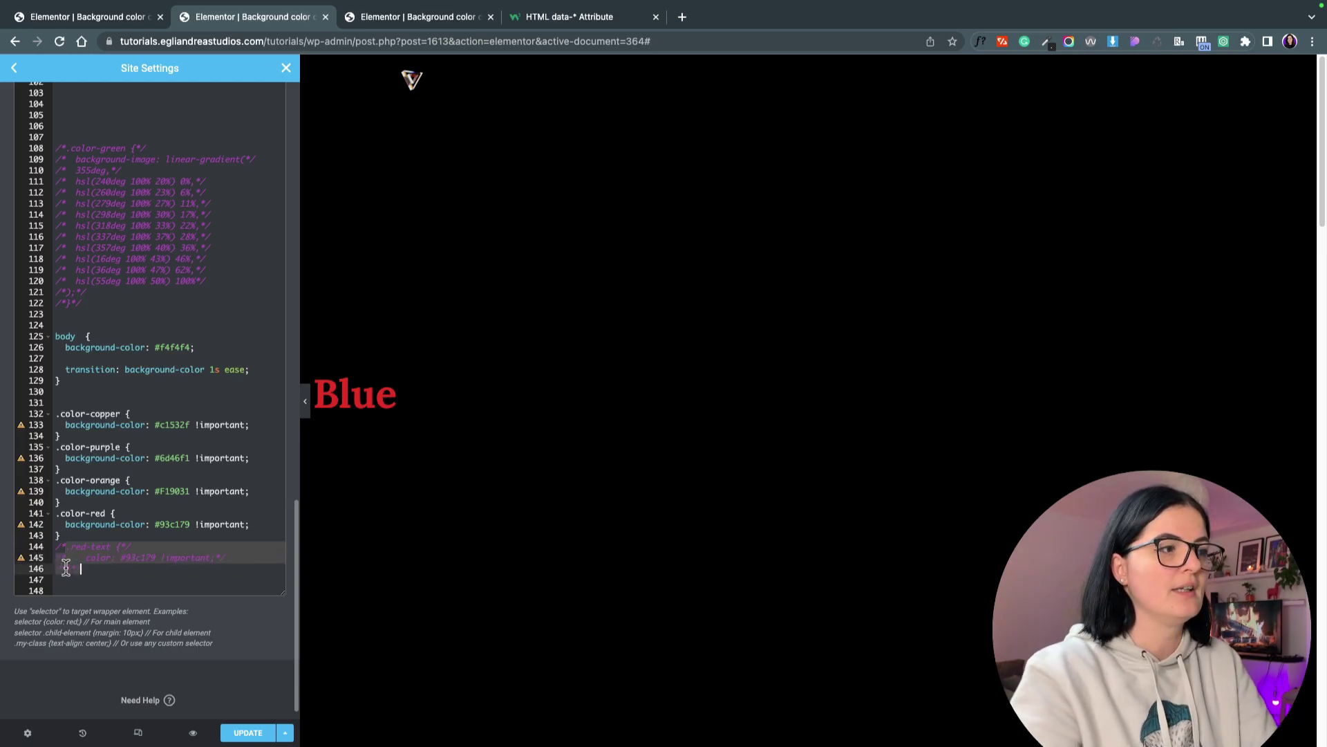
type("/")
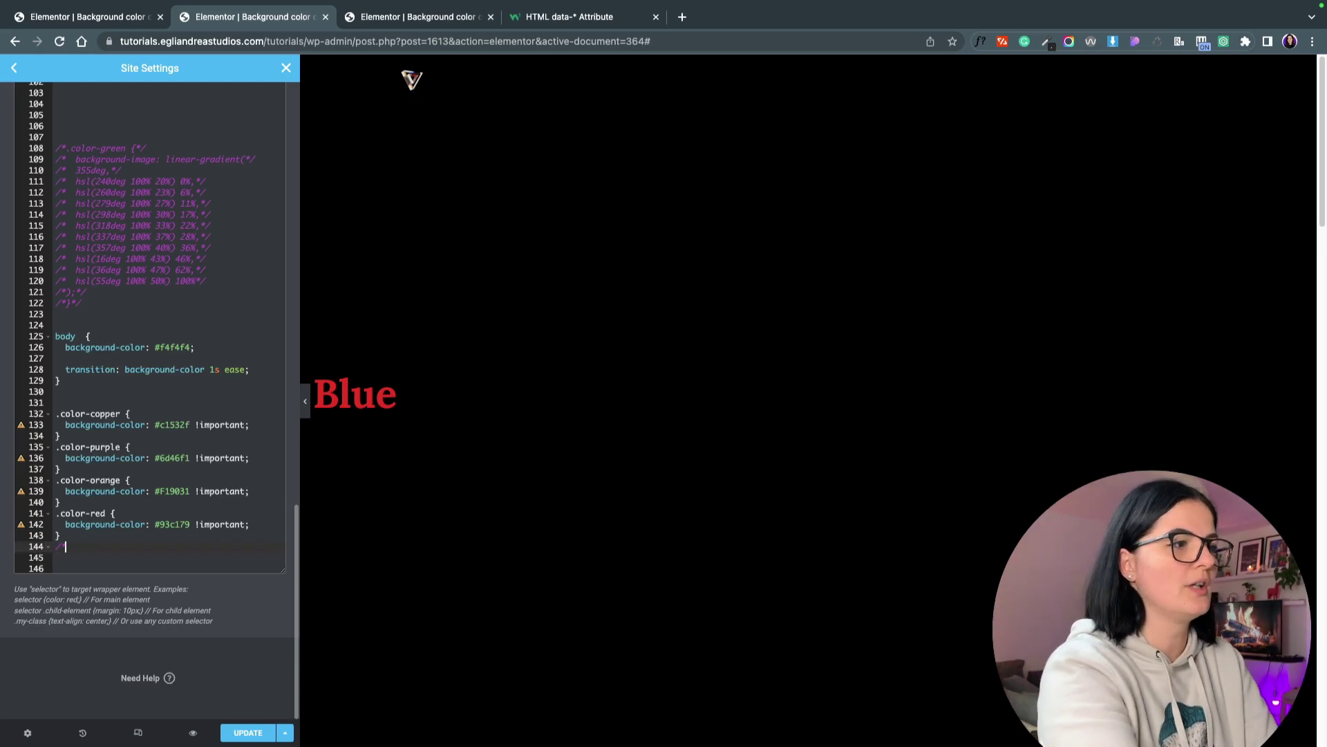
key("BackSpace")
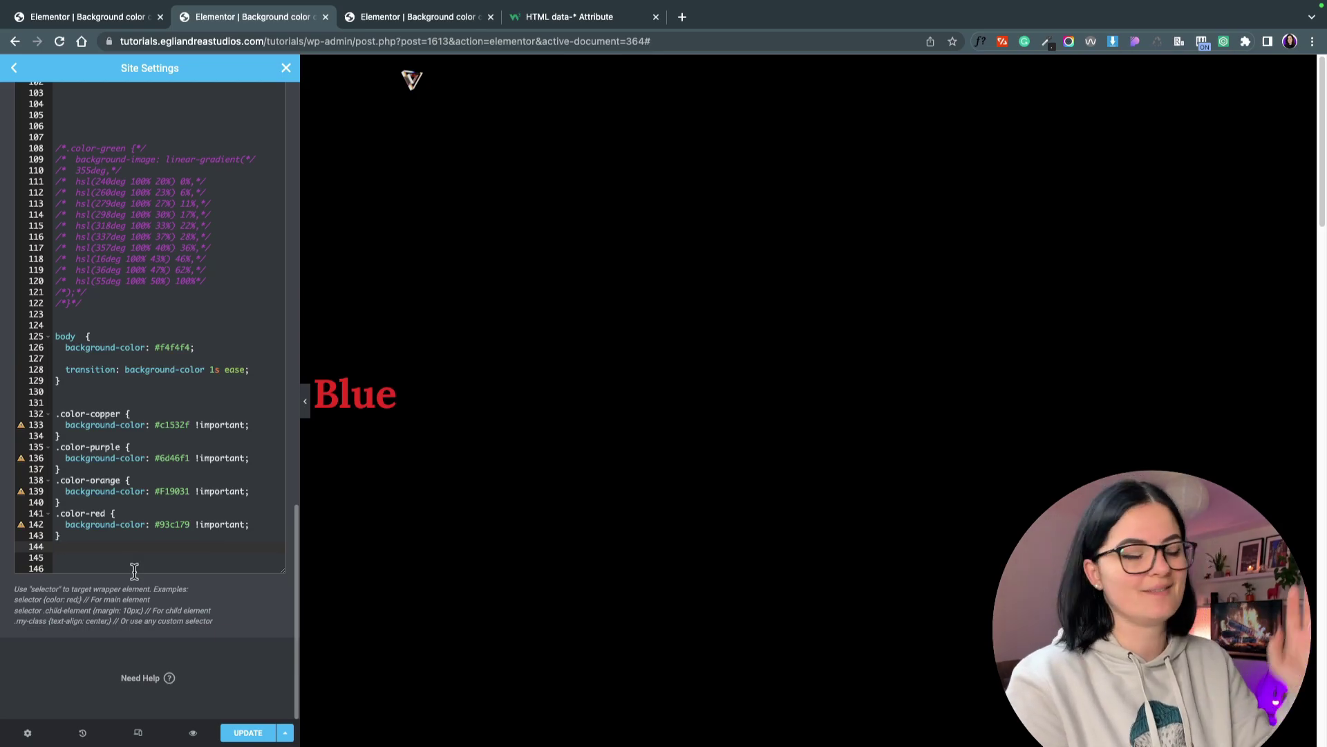
Highlight !important in the .color-copper rule and view the W3Schools article on CSS !important.
left_click(204, 414)
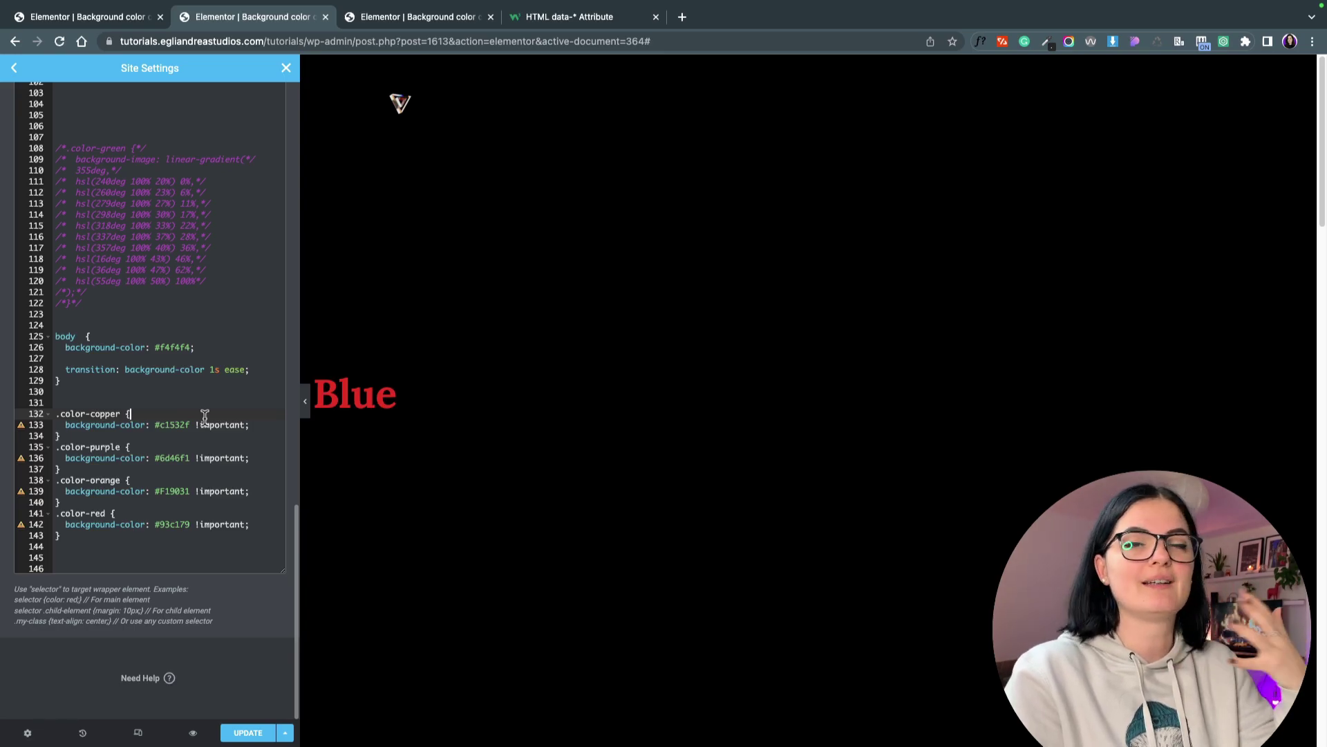
left_click(220, 491)
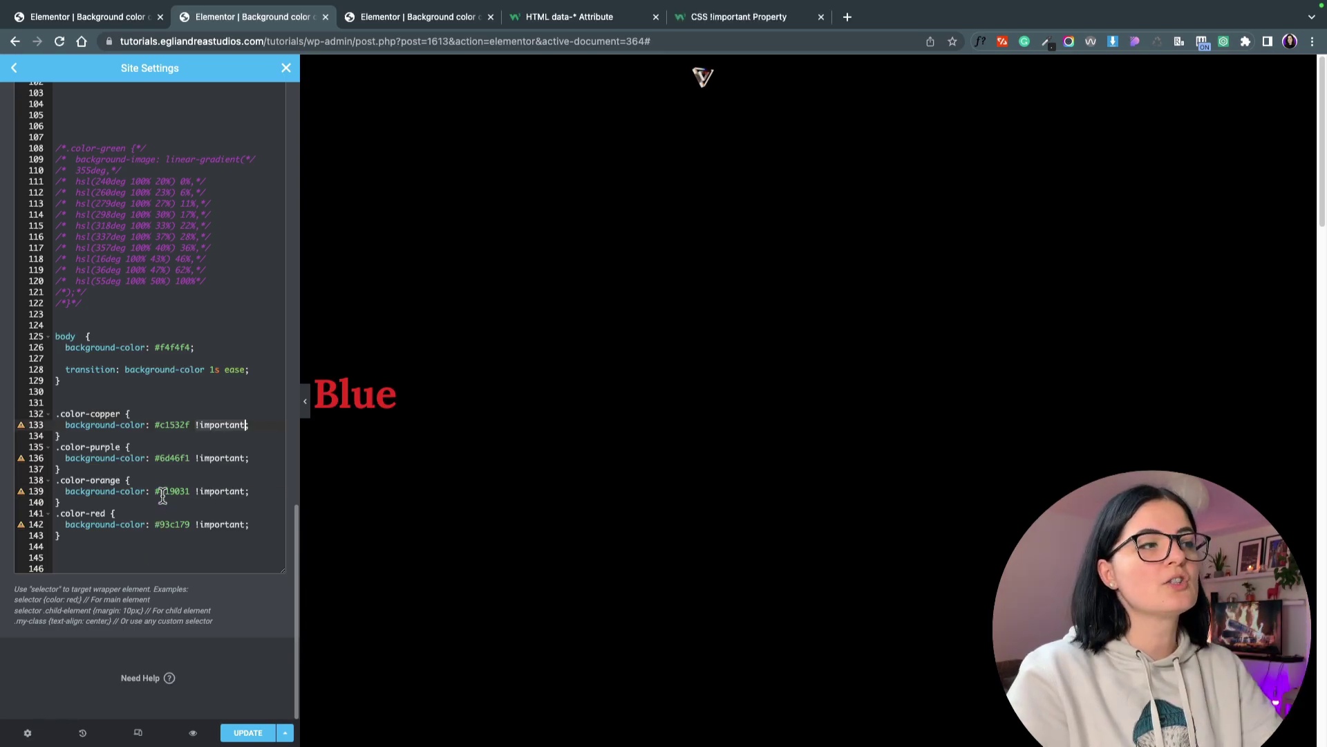
left_click(189, 457)
left_click_drag(193, 424, 246, 425)
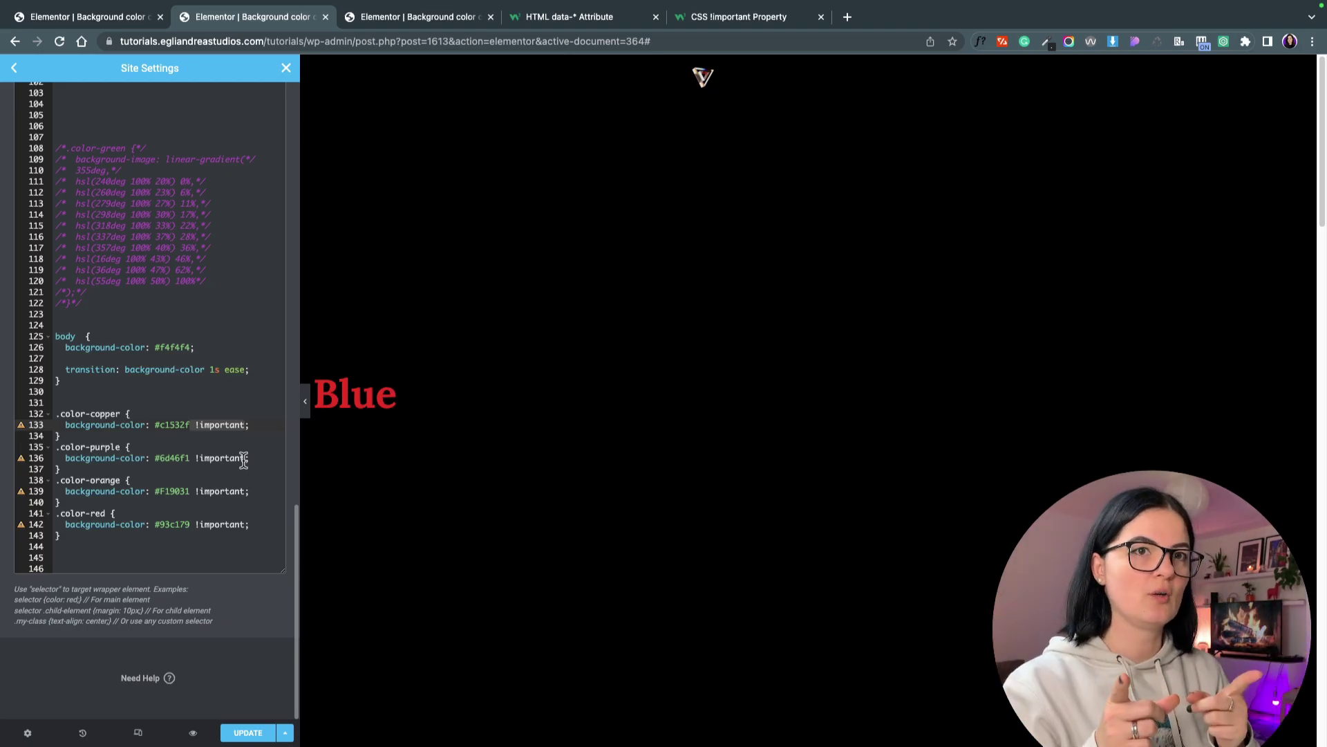
left_click(738, 16)
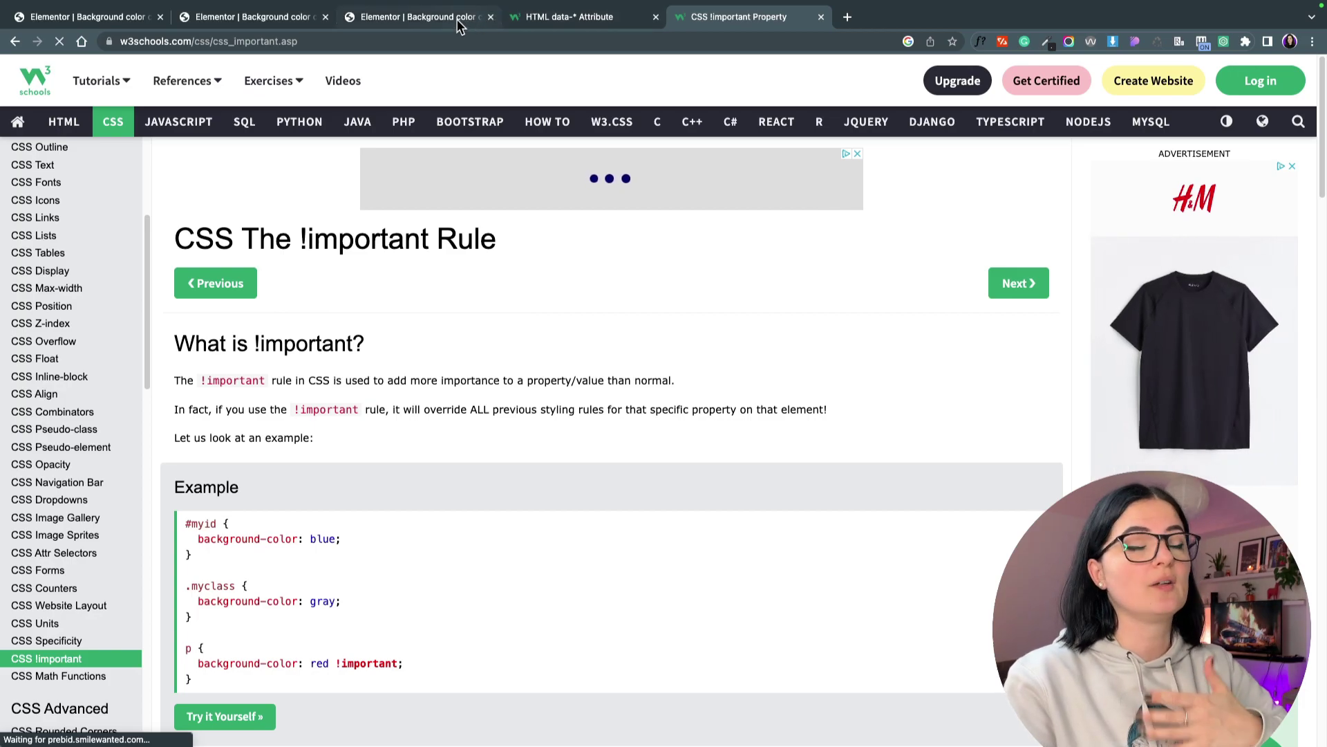
Duplicate the Blue section and change the copy's heading title to Red.
left_click(277, 18)
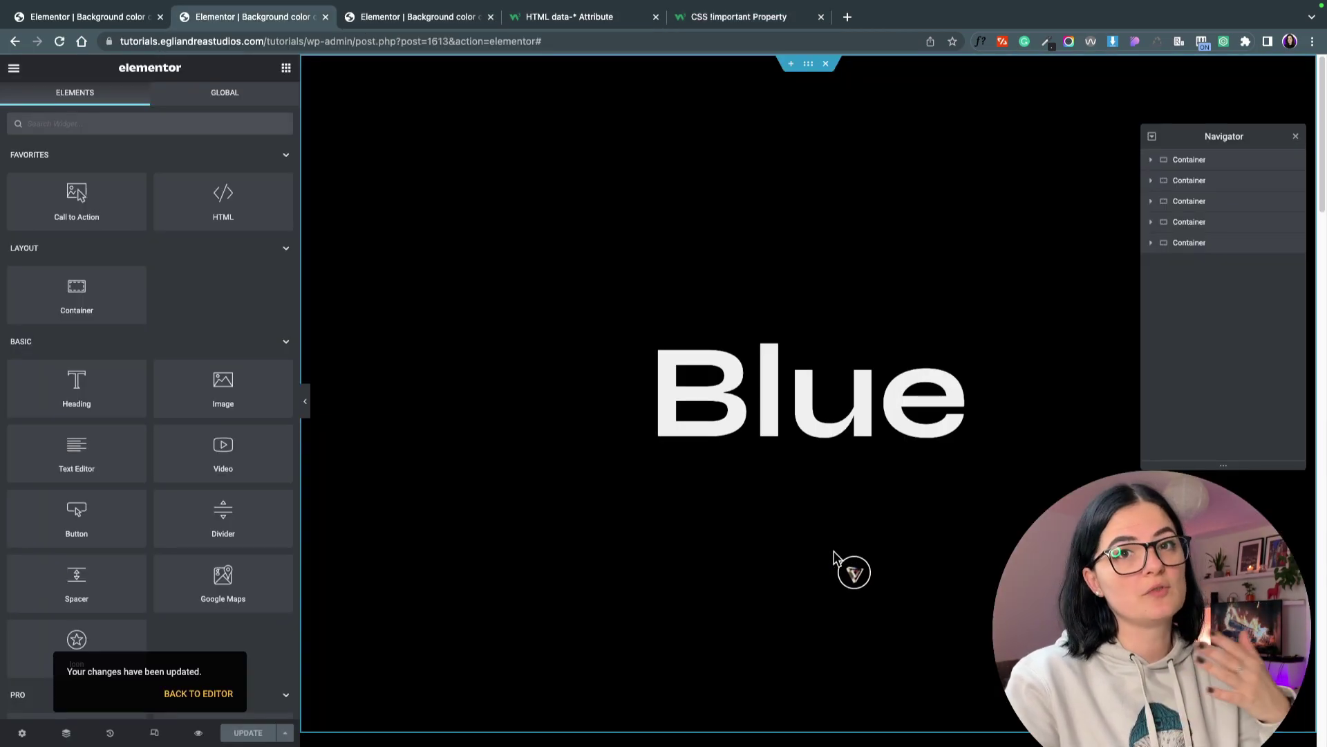
left_click(806, 65)
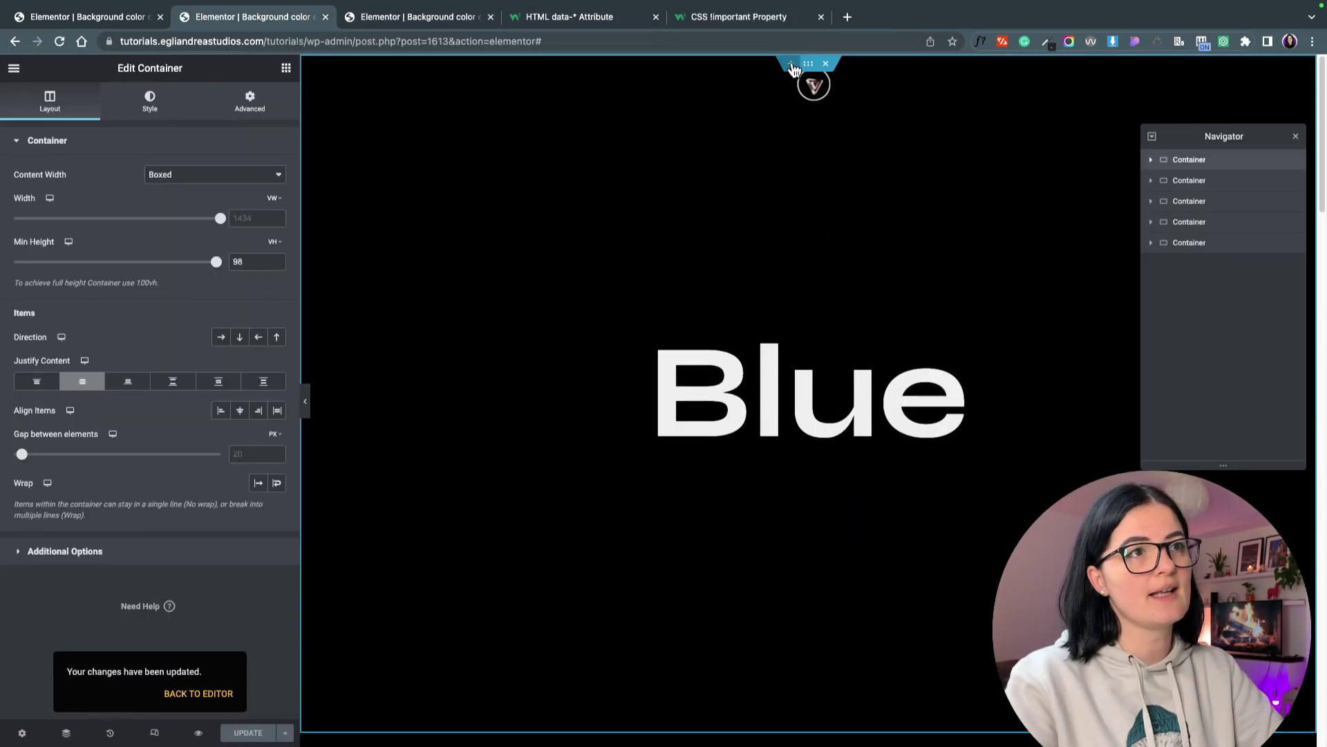
left_click(792, 65)
left_click(832, 83)
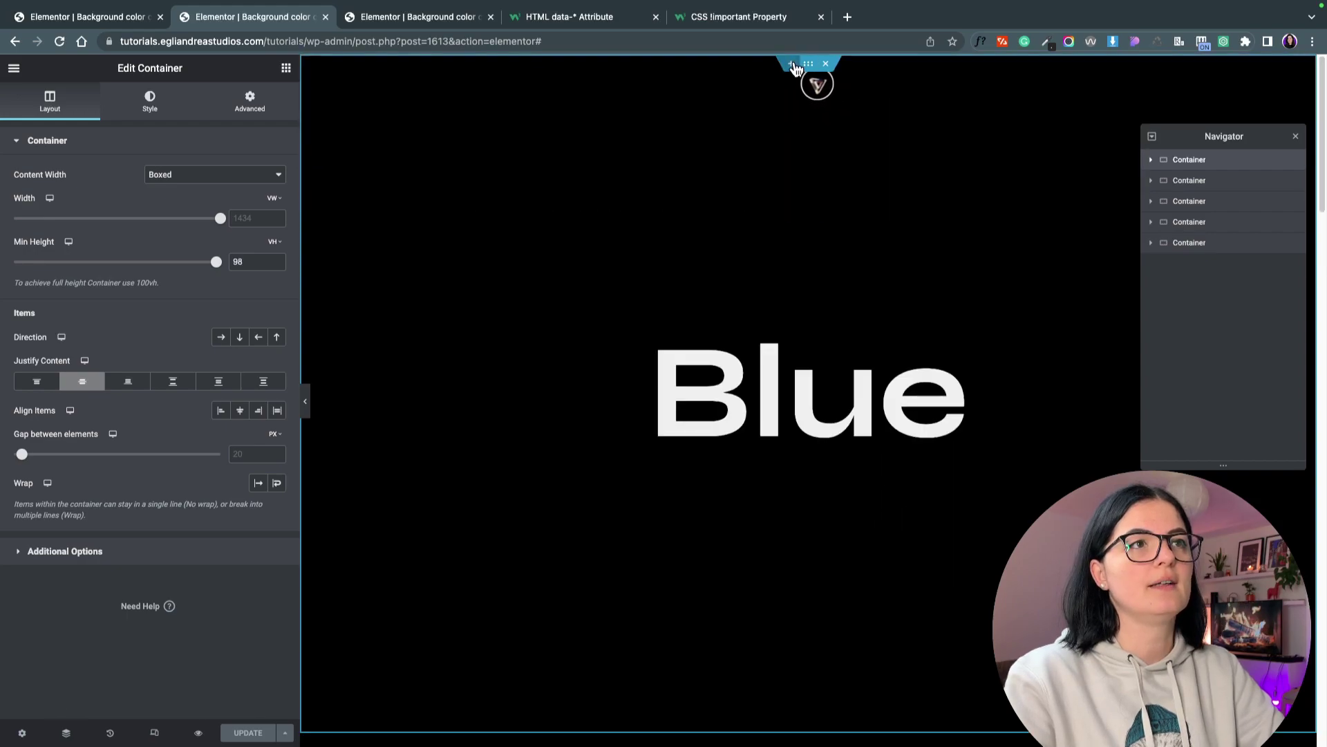
right_click(809, 63)
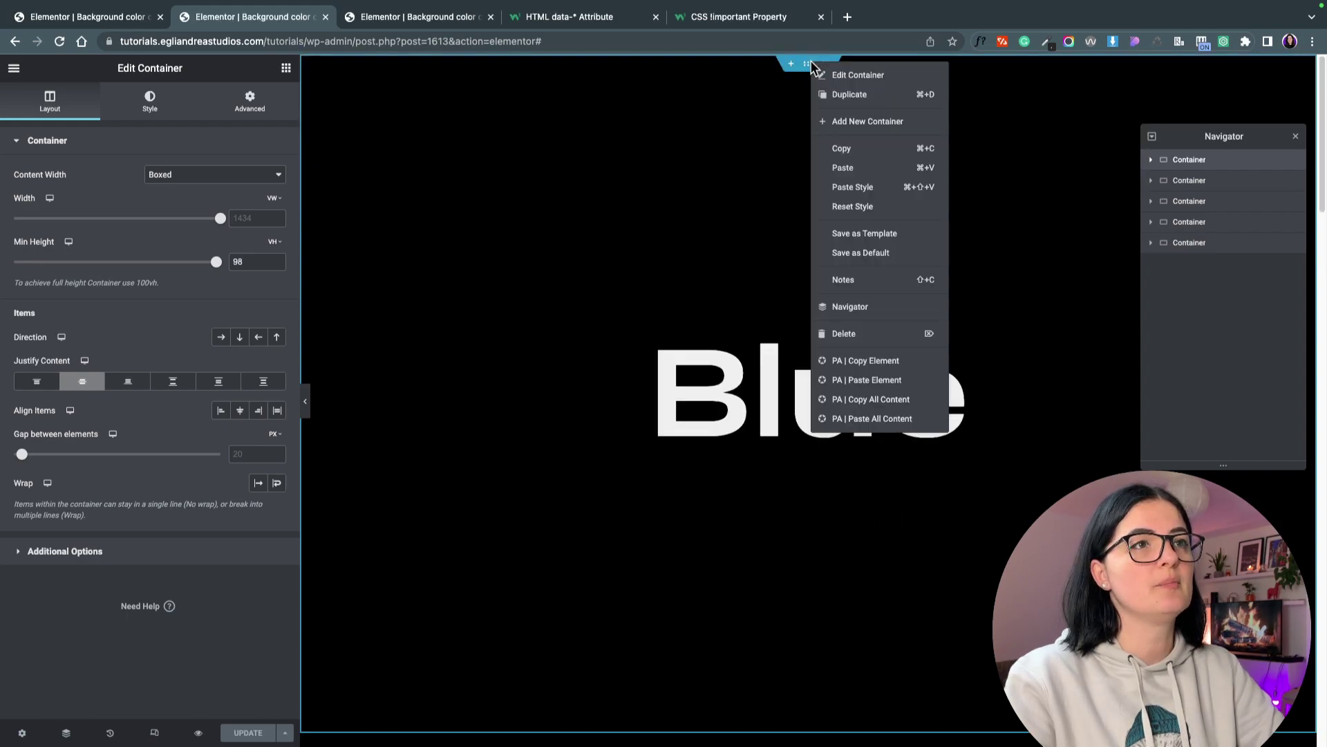
left_click(842, 95)
left_click(749, 383)
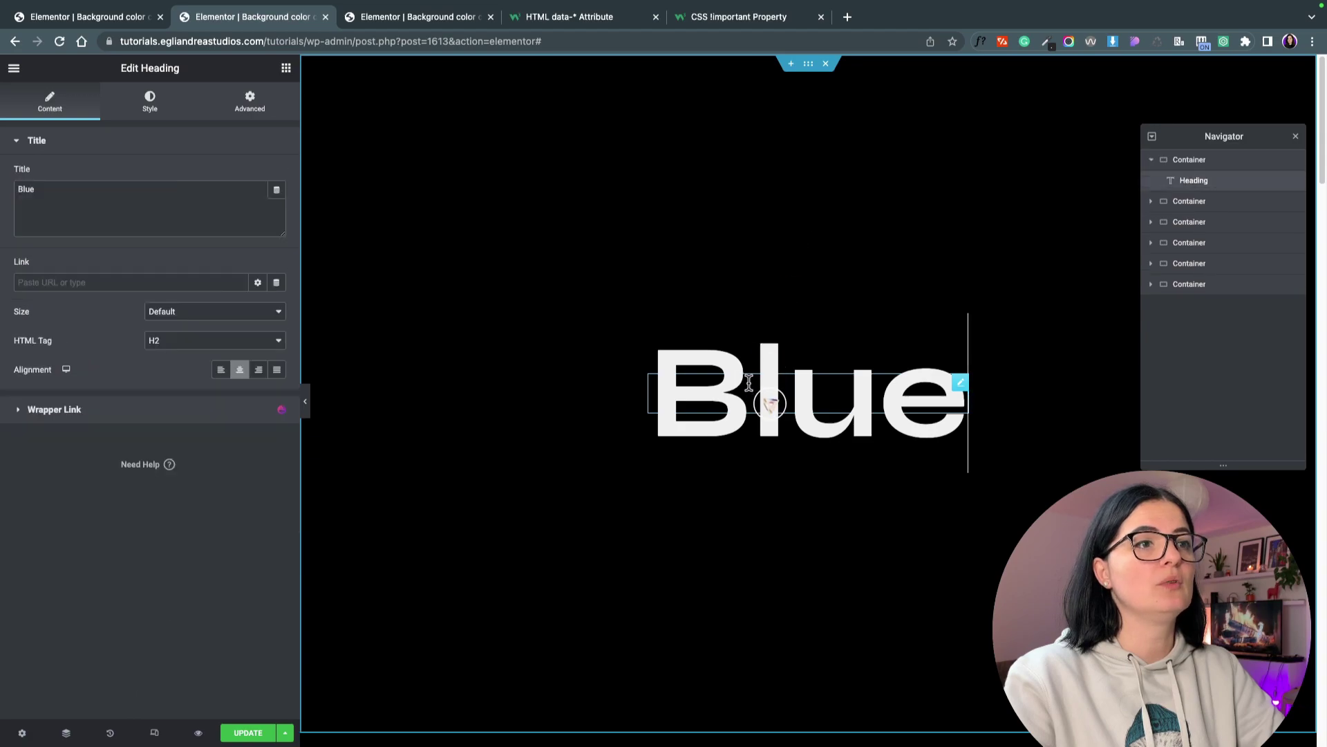
left_click(109, 196)
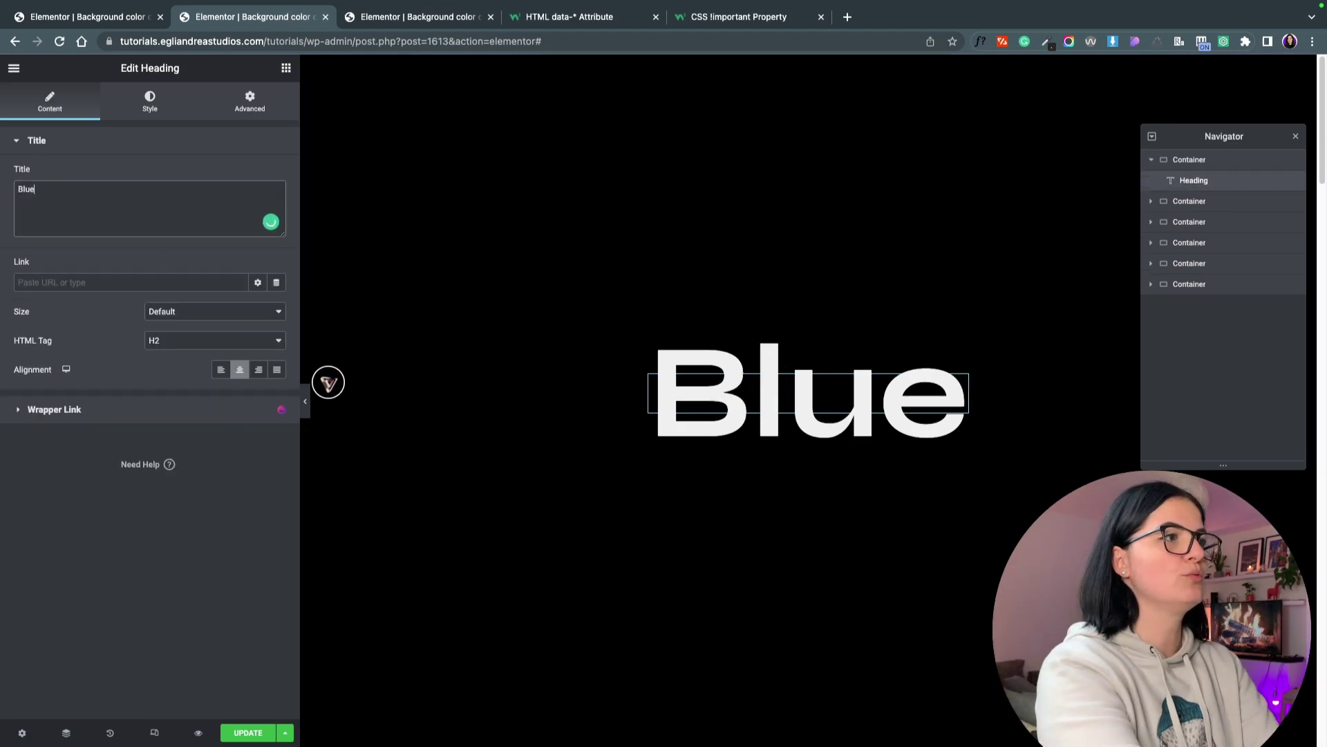
key("BackSpace")
key("BackSpace")
key("BackSpace")
key("BackSpace")
type("Red")
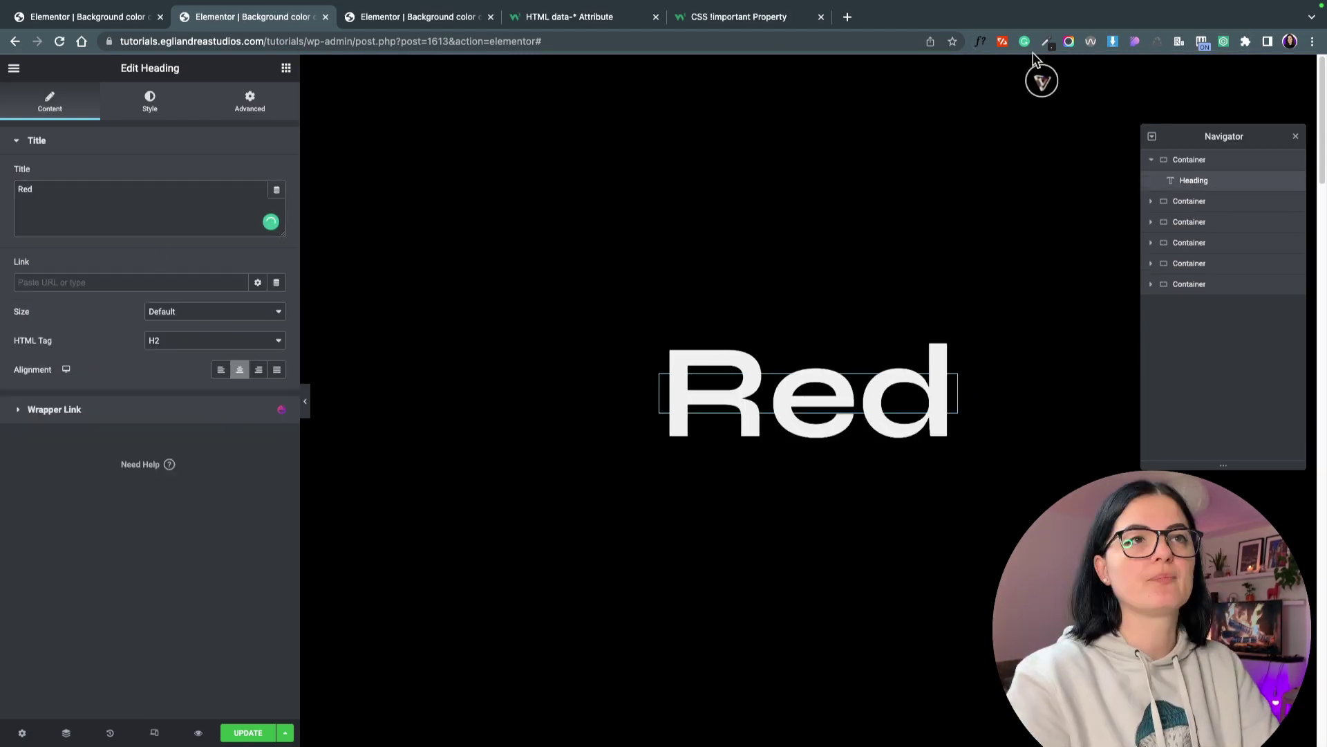
Copy the light pink hex code fbc5f2 from ColorZilla's colour history.
left_click(1048, 43)
left_click(996, 81)
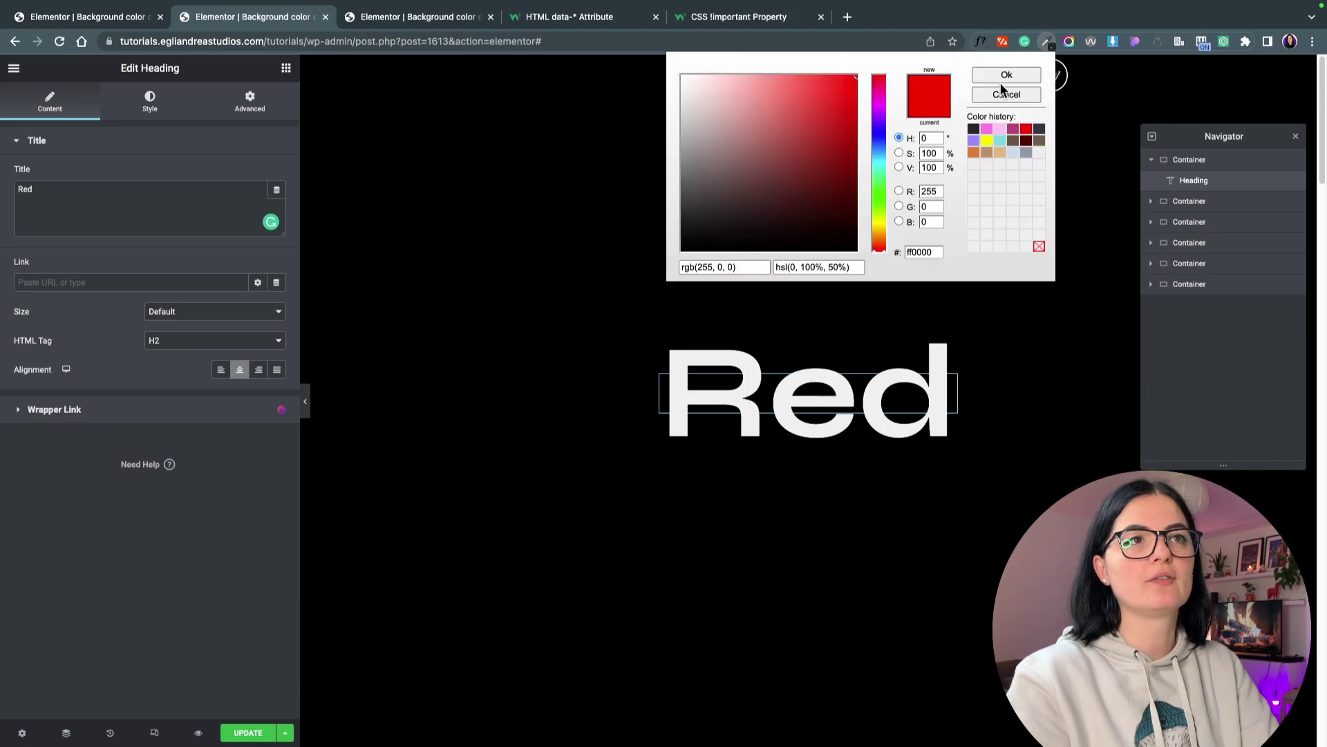
left_click(974, 153)
left_click(1001, 129)
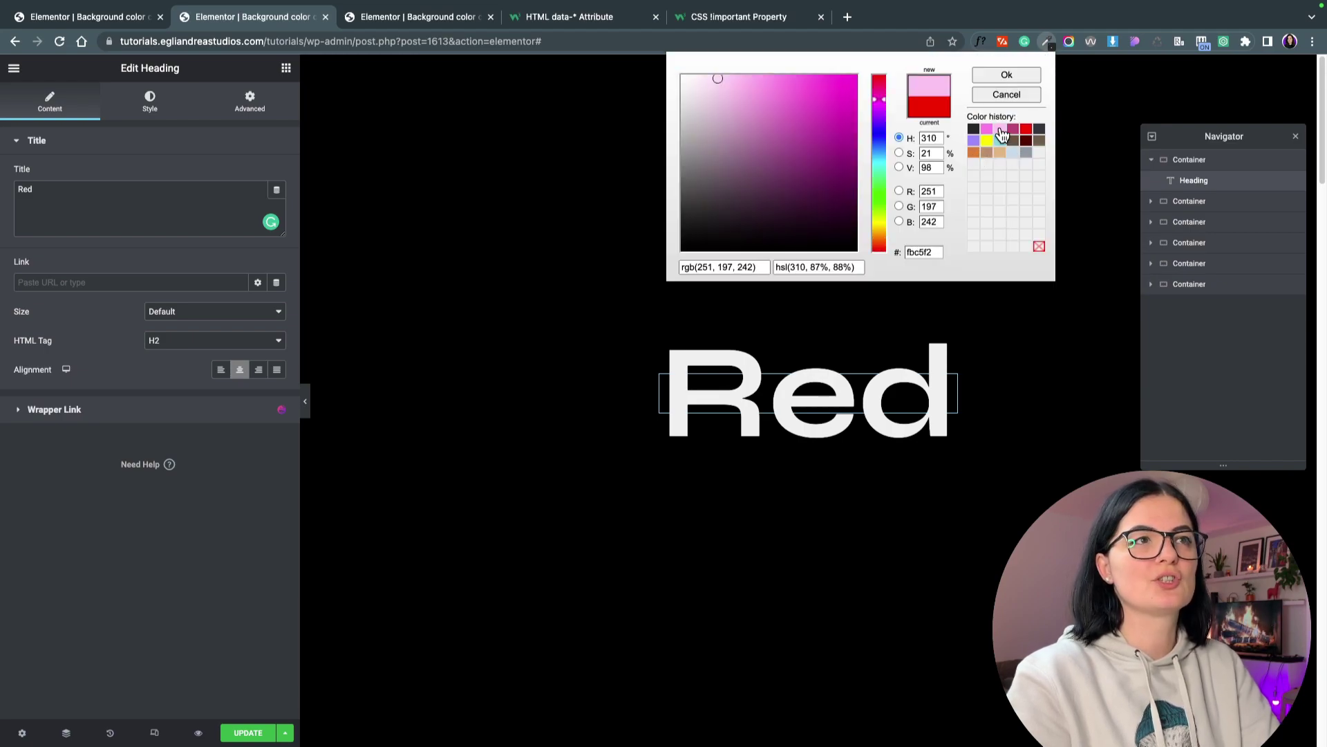
double_click(926, 253)
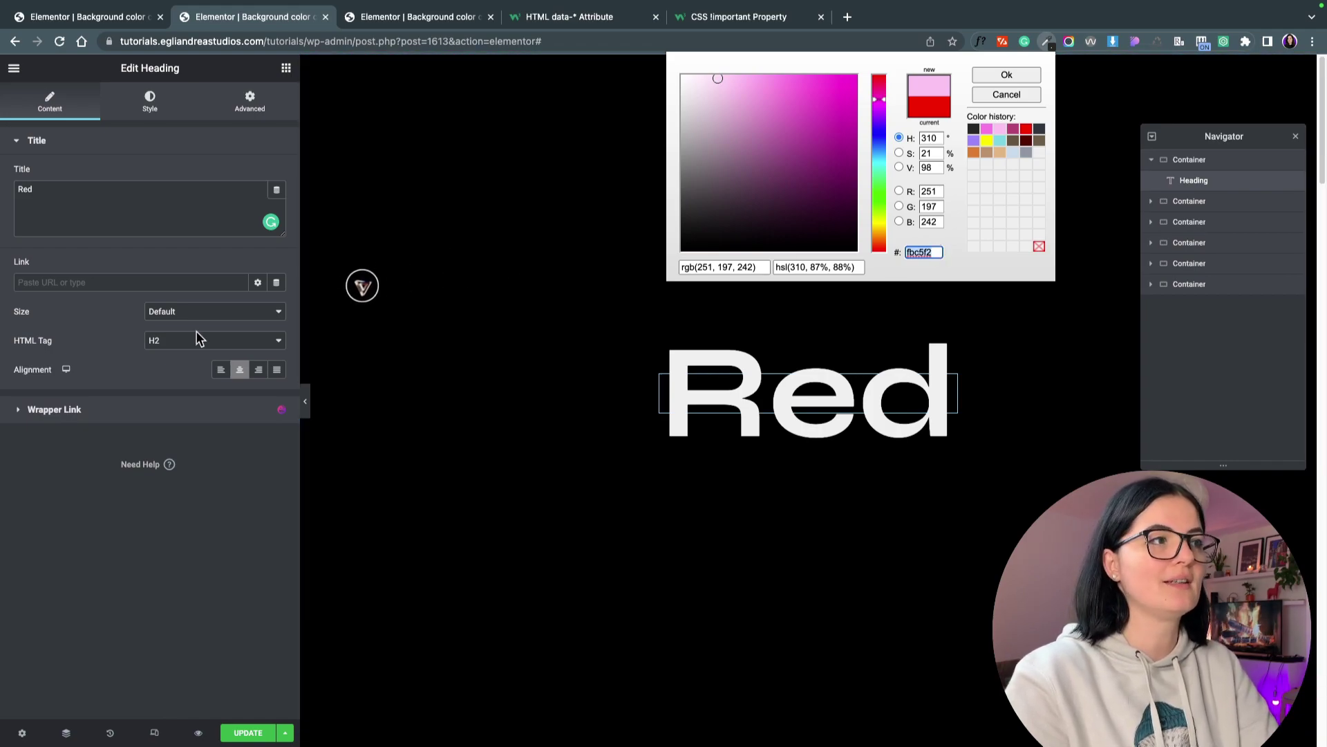
key("Escape")
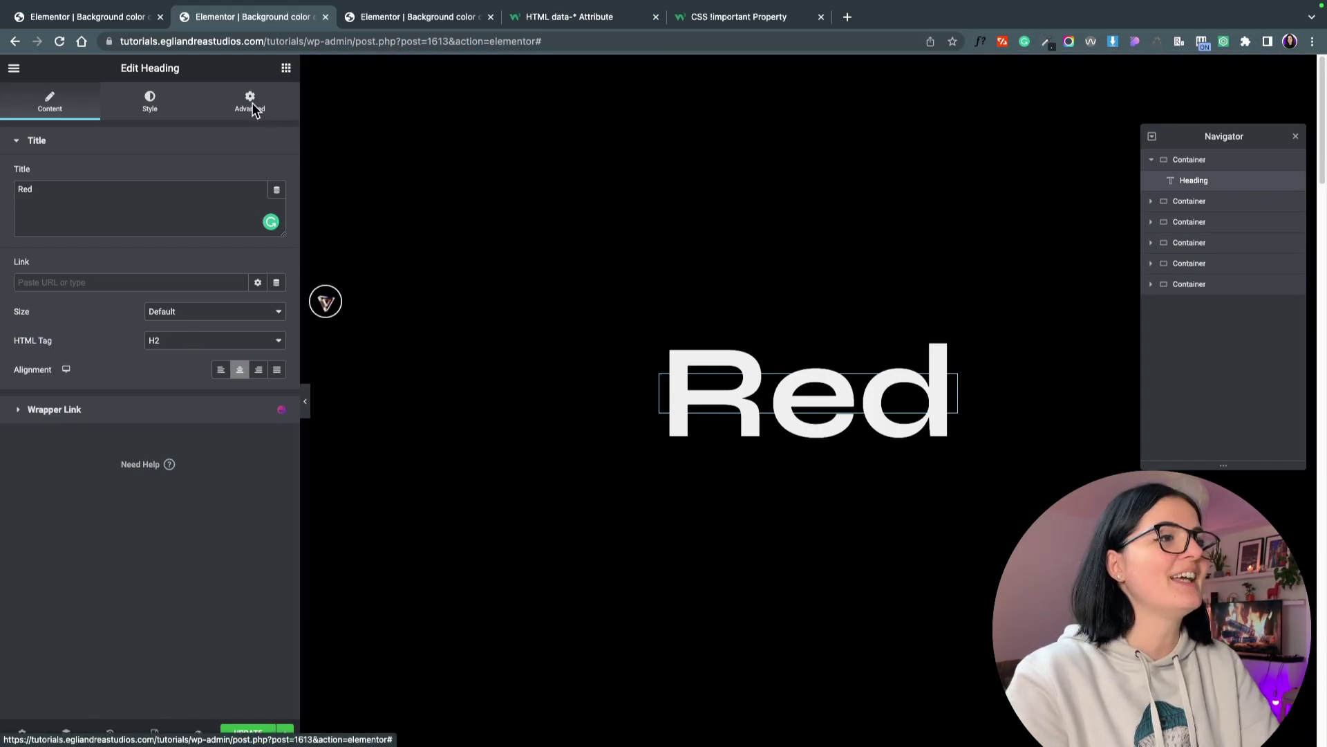
Start a .color-pink rule below .color-red with background-color fbc5f2.
left_click(117, 21)
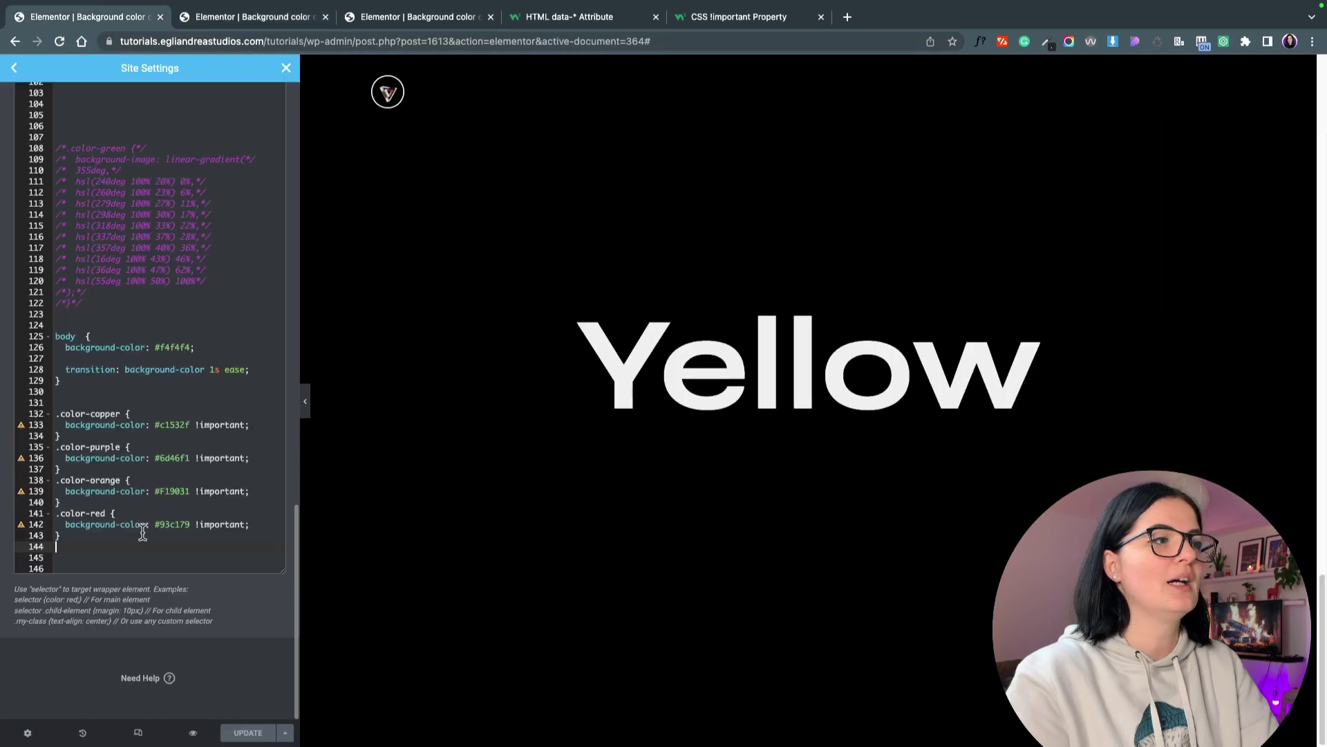
key("Return")
key("Return")
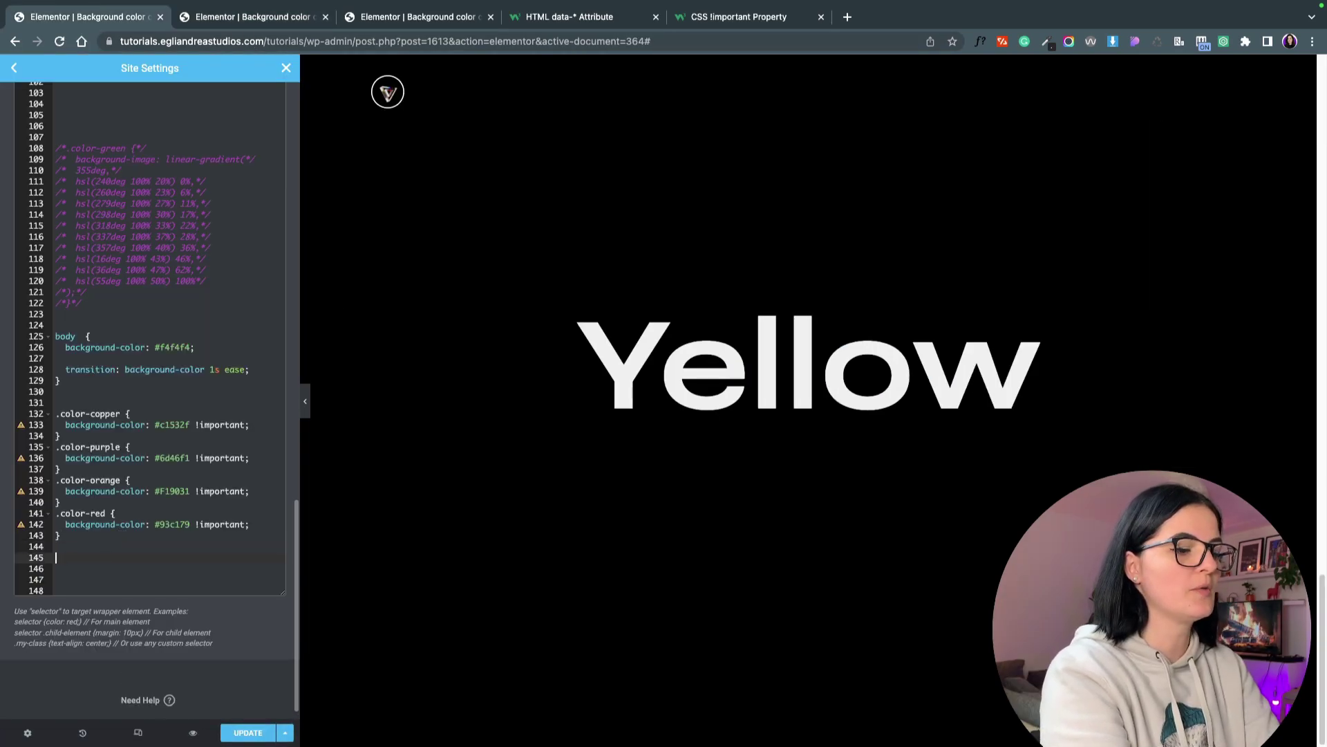
type(".color-")
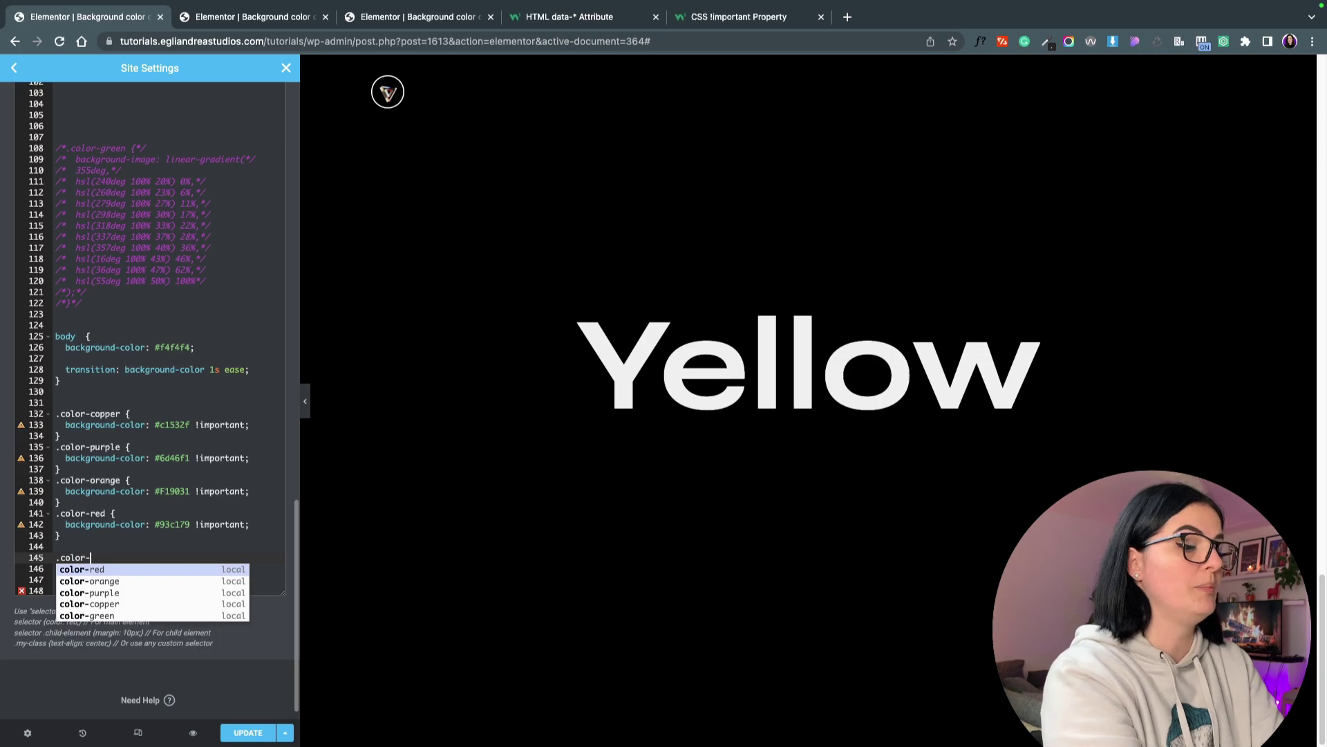
type("pink {")
key("Return")
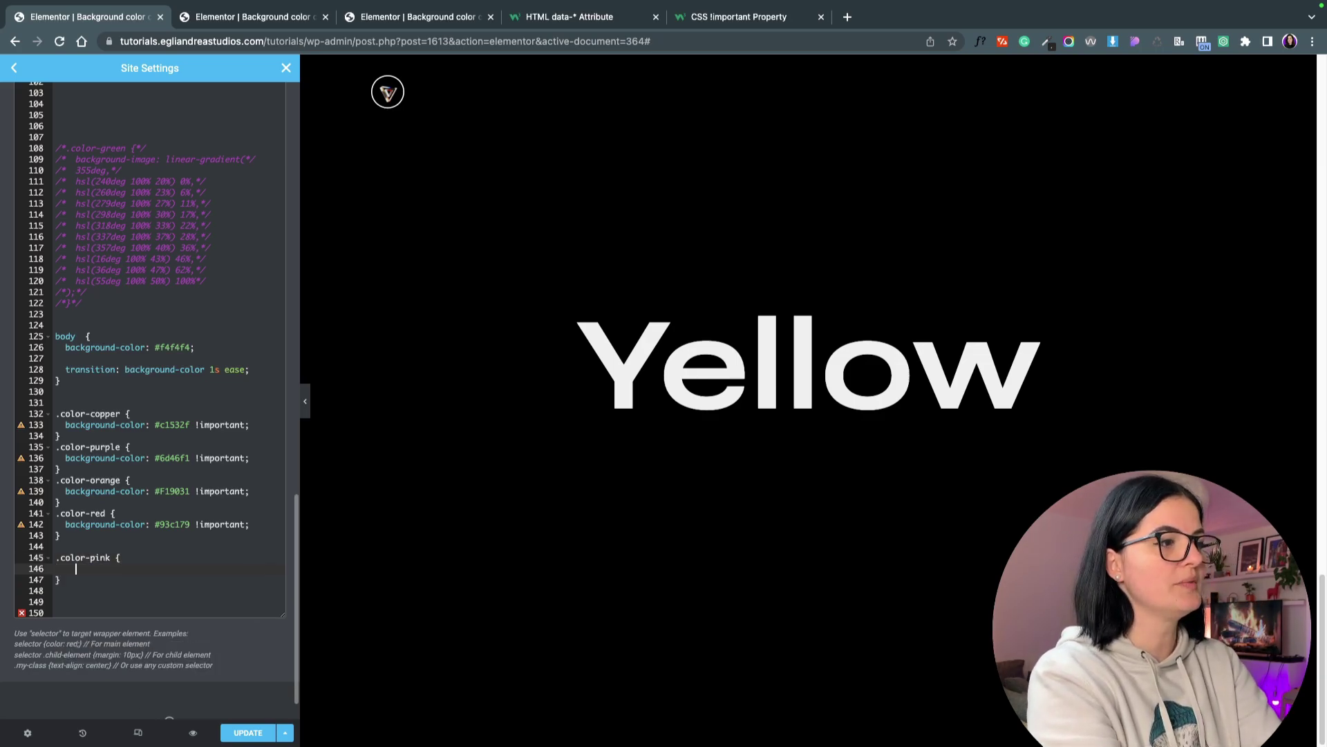
type("bac")
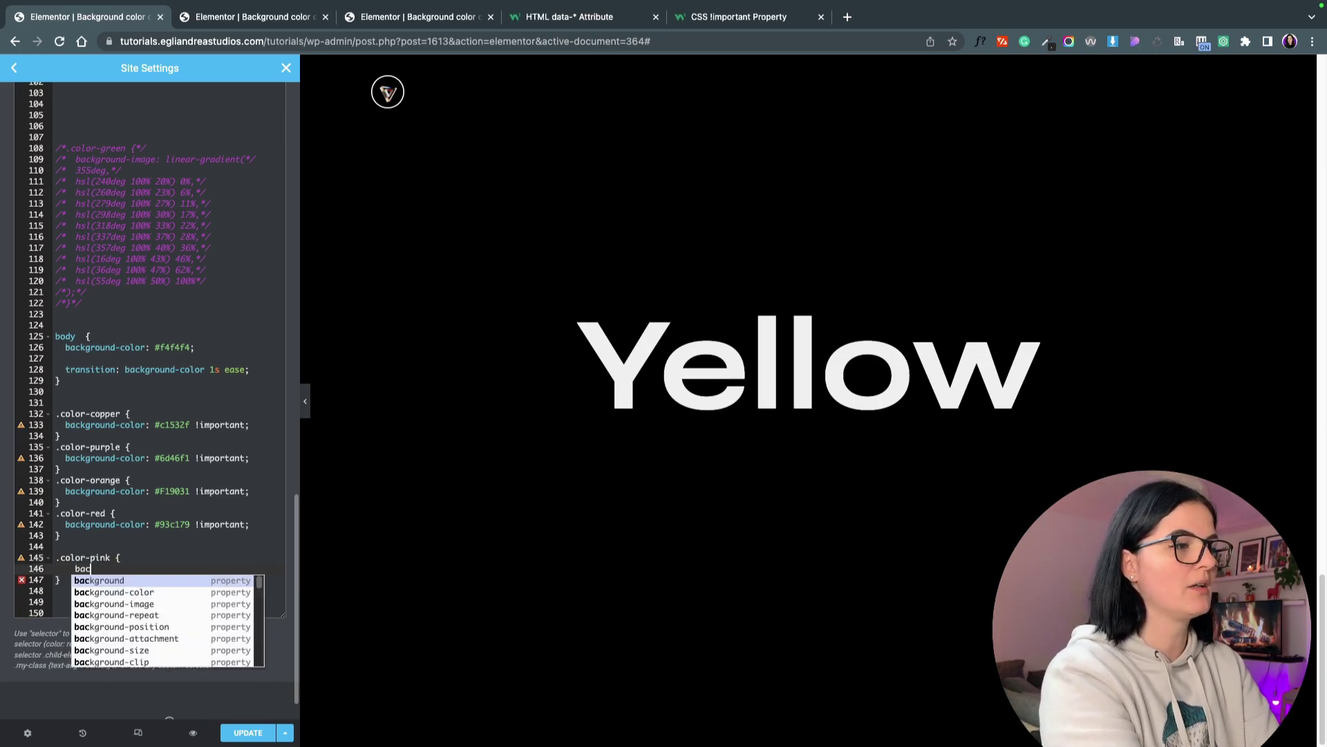
key("Down")
key("Return")
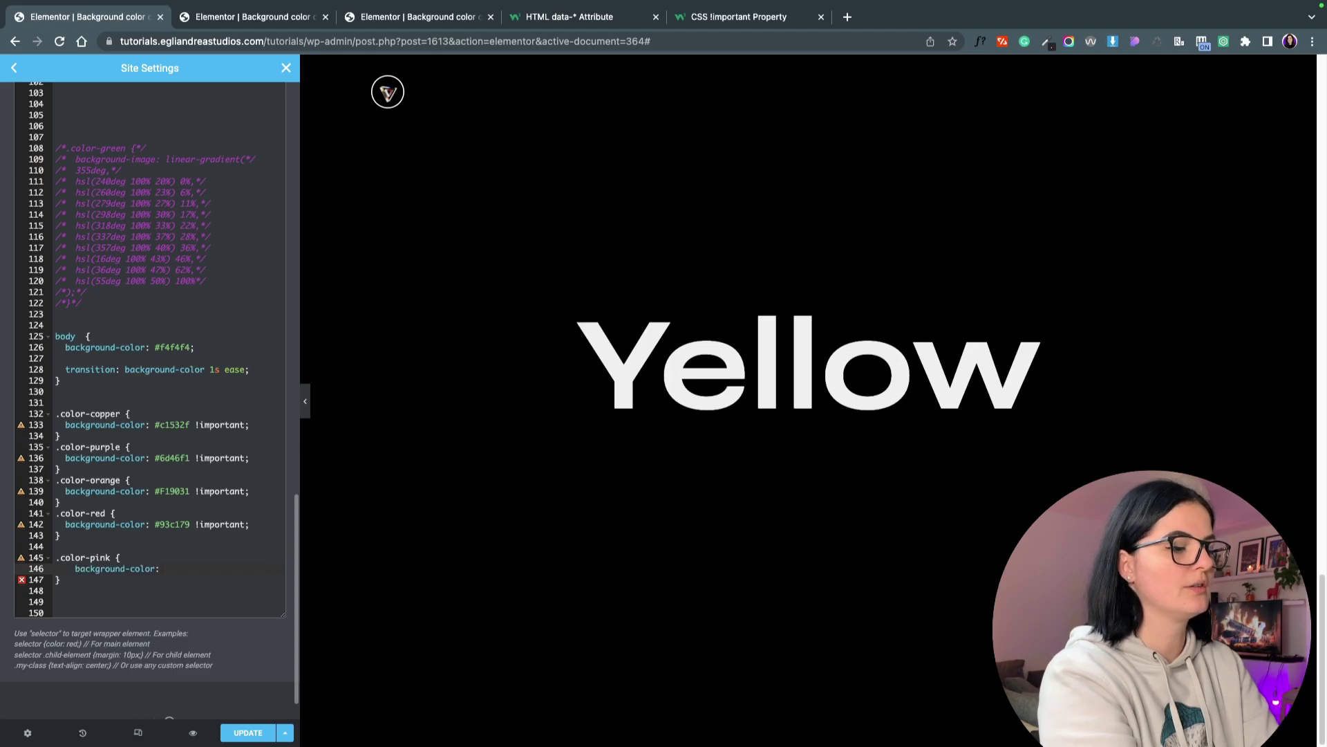
type("fbc5f2")
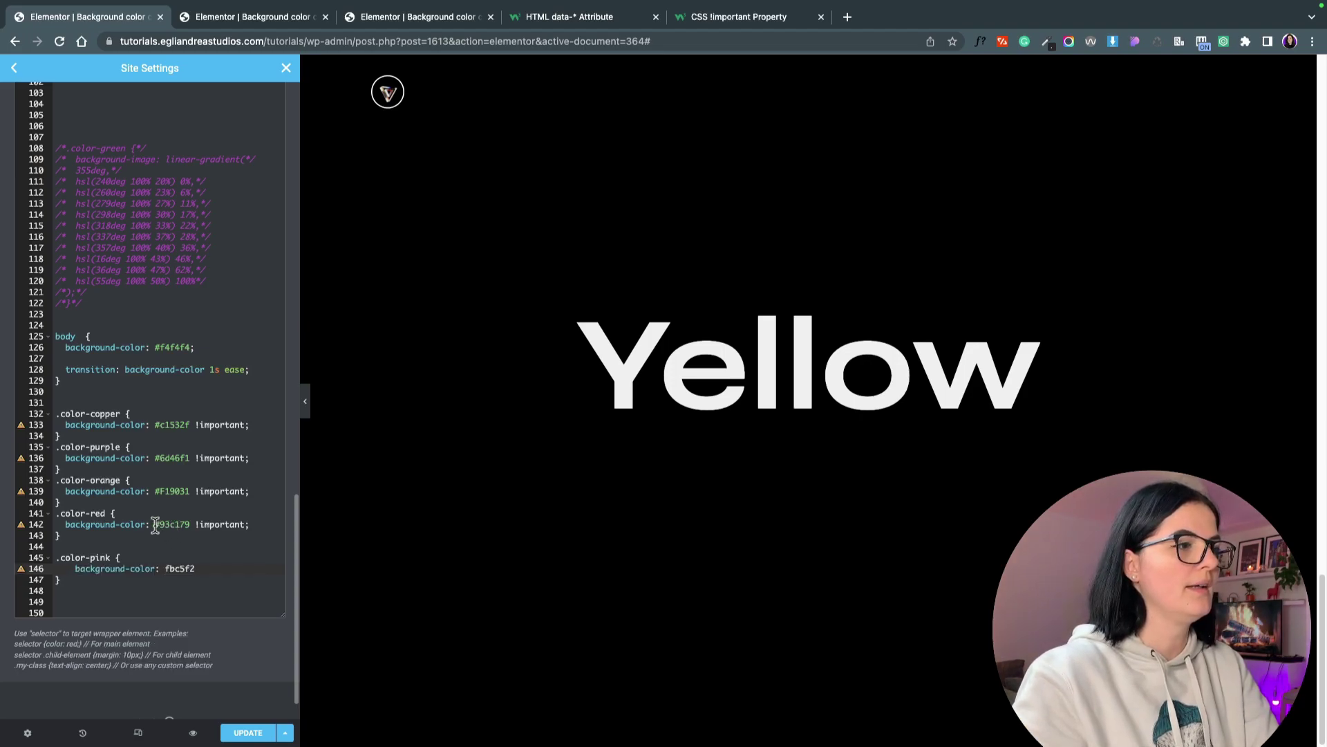
Compare the pink rule's value with the red rule's colour and !important flag.
left_click(155, 525)
left_click(166, 568)
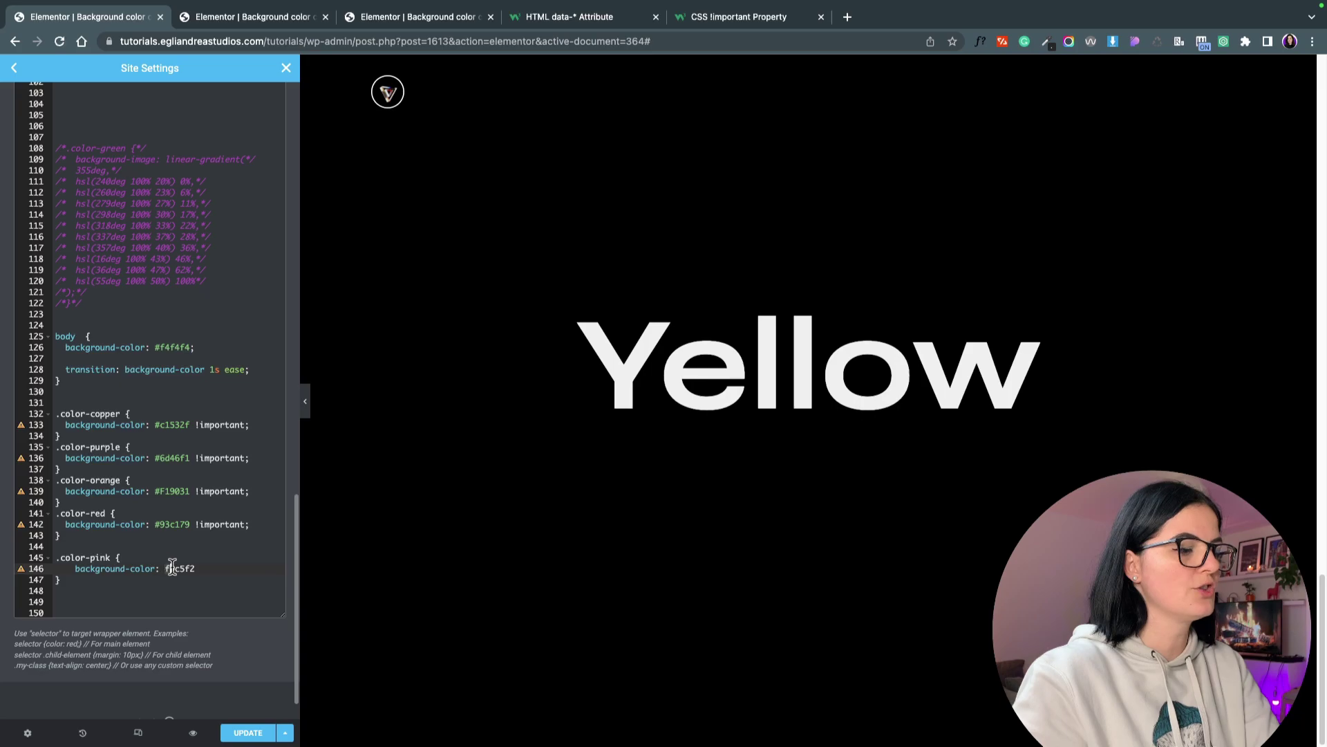
left_click_drag(196, 524, 240, 524)
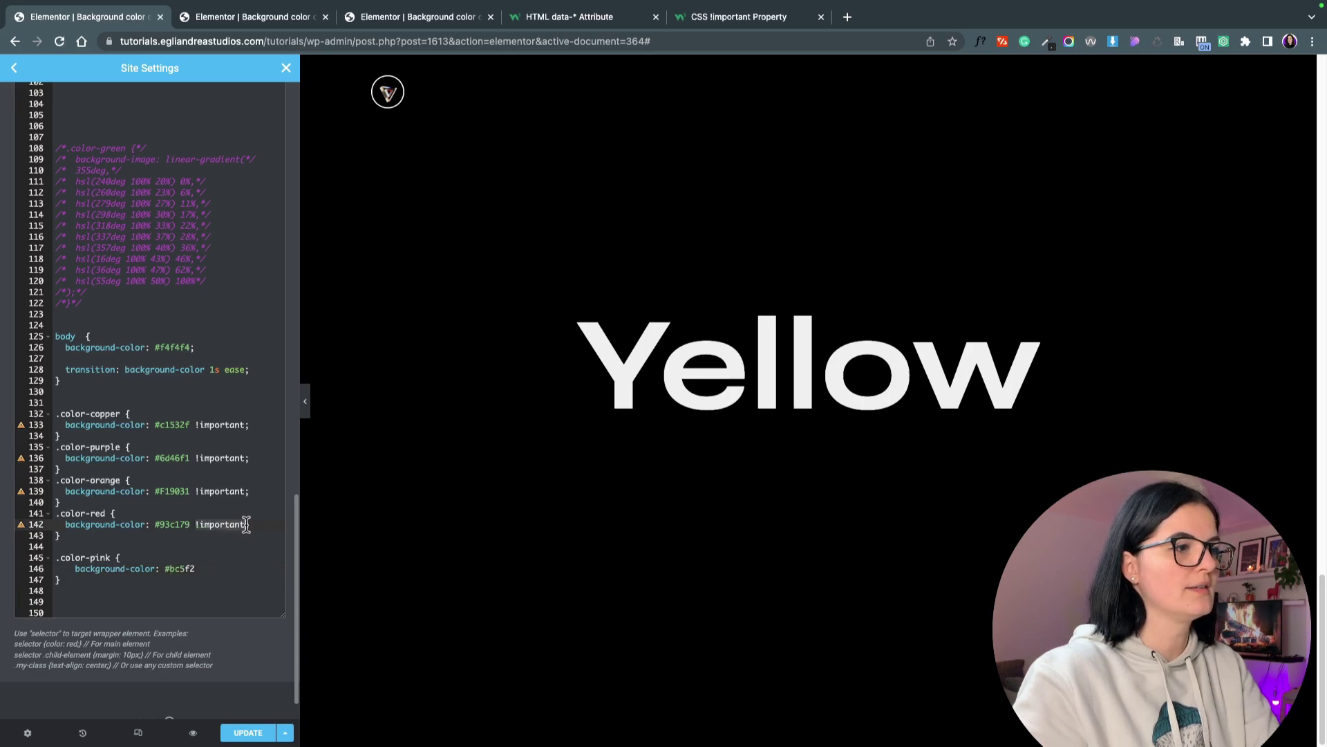
left_click(218, 566)
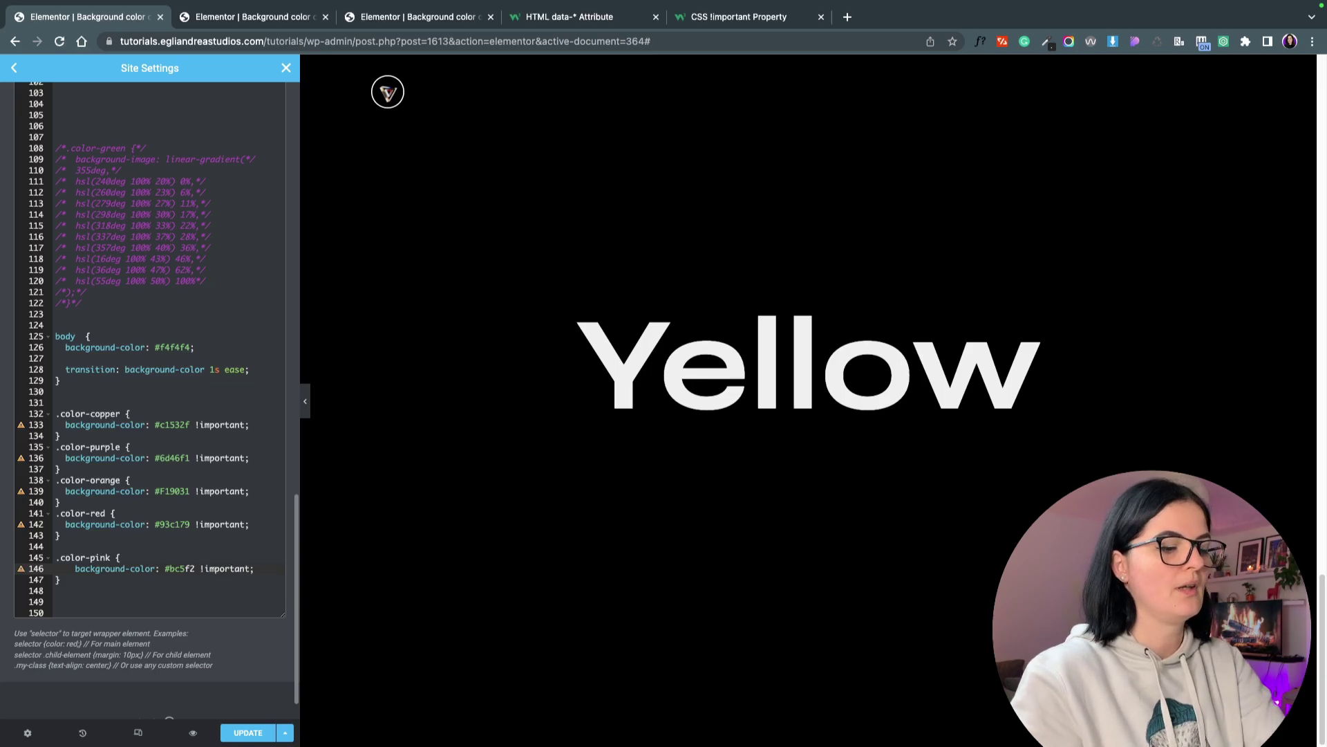
left_click(202, 589)
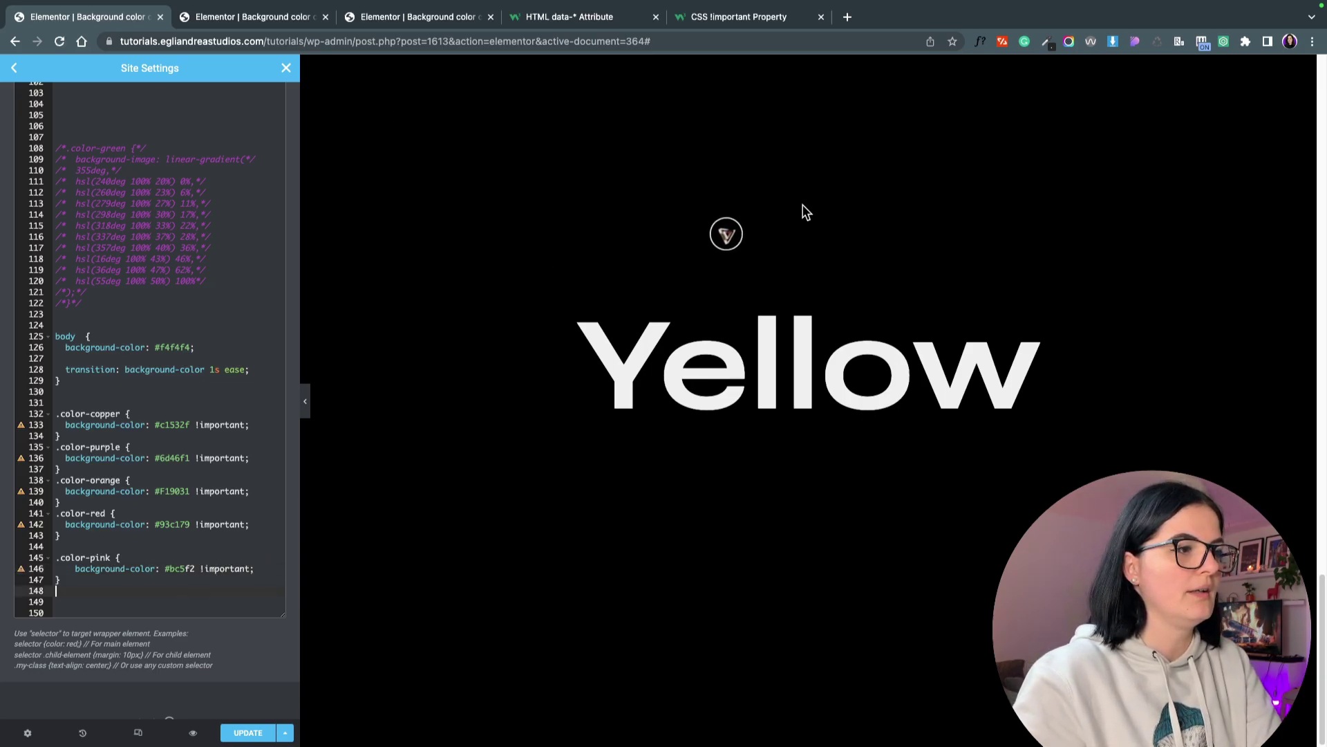
Recheck the pink hex in ColorZilla and correct the rule to #fbc5f2 !important.
left_click(1047, 42)
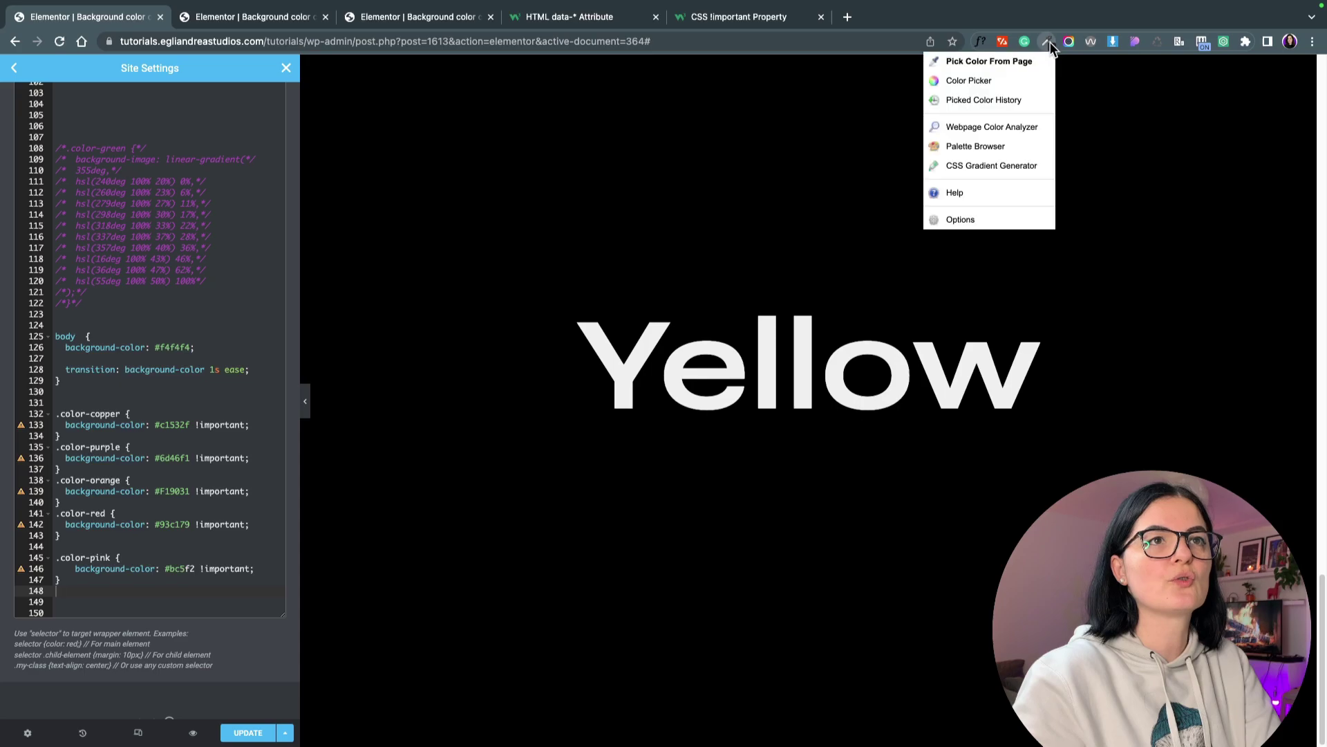
left_click(993, 92)
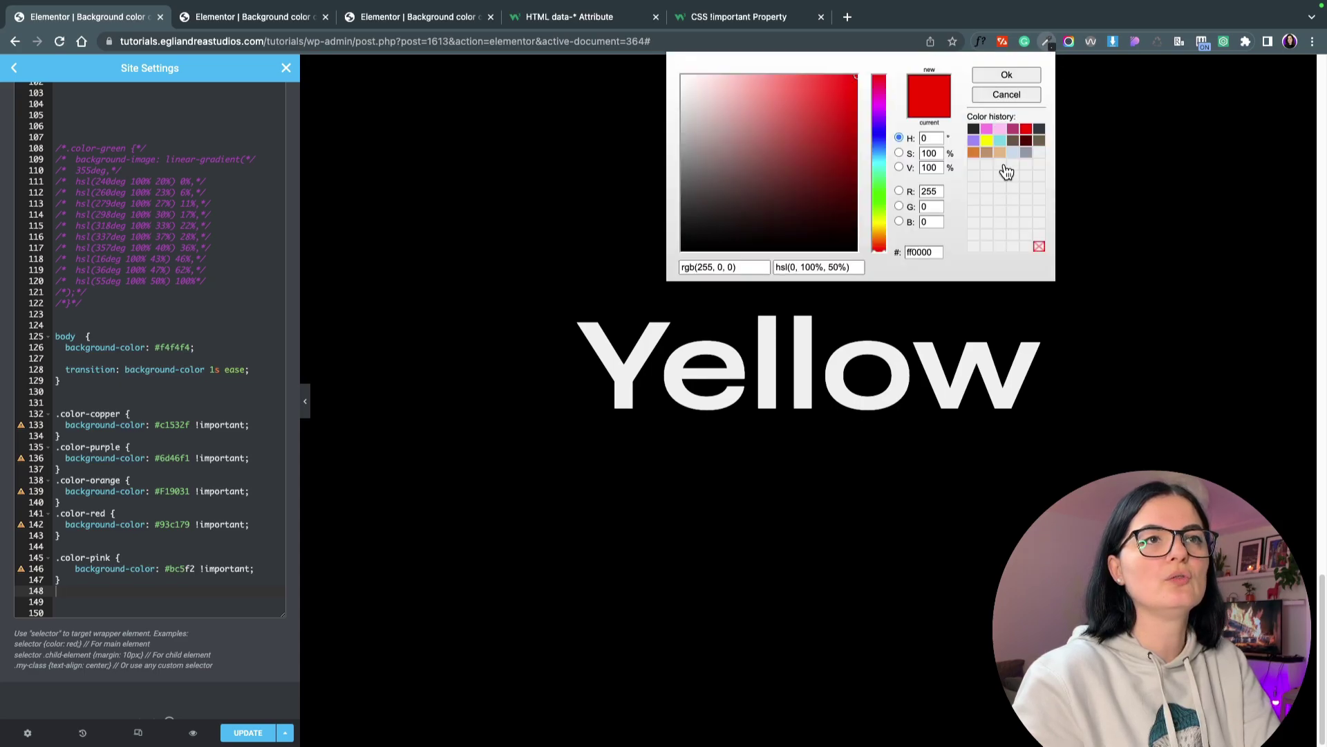
left_click(1000, 129)
double_click(938, 253)
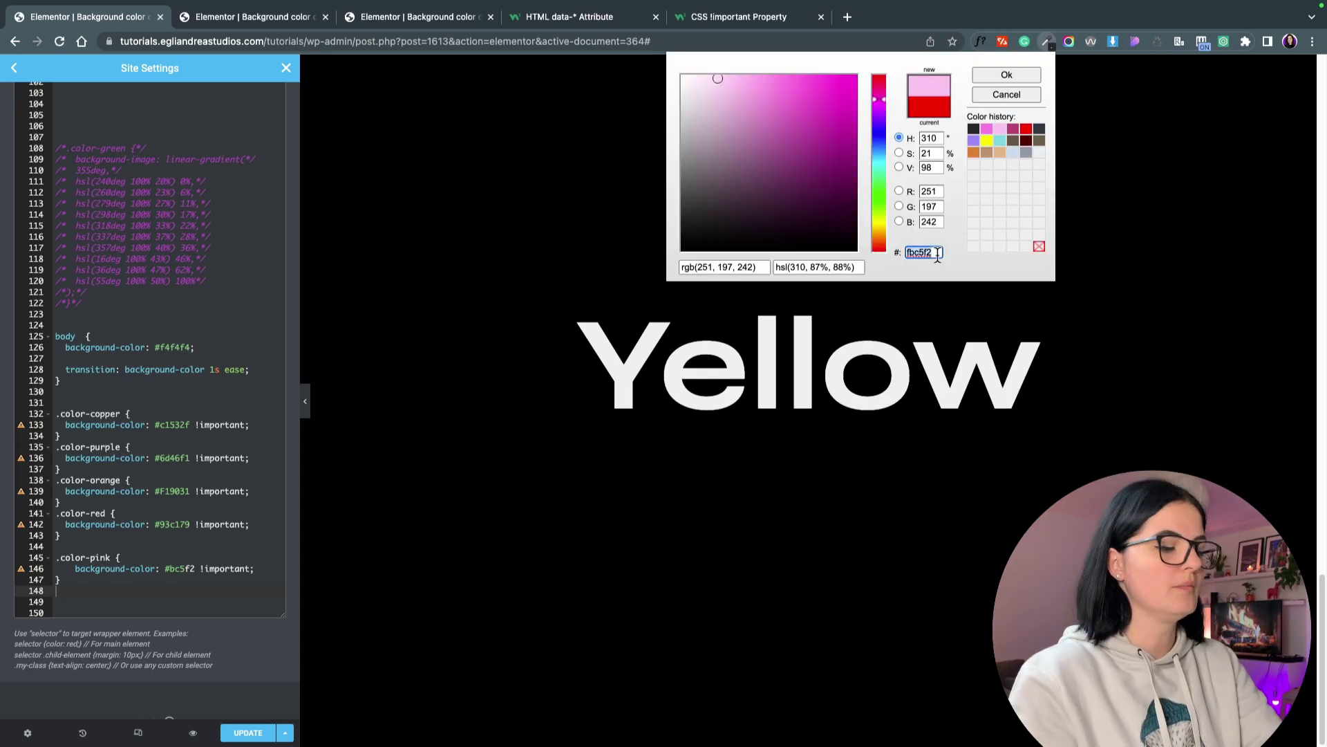
left_click(326, 622)
left_click(173, 569)
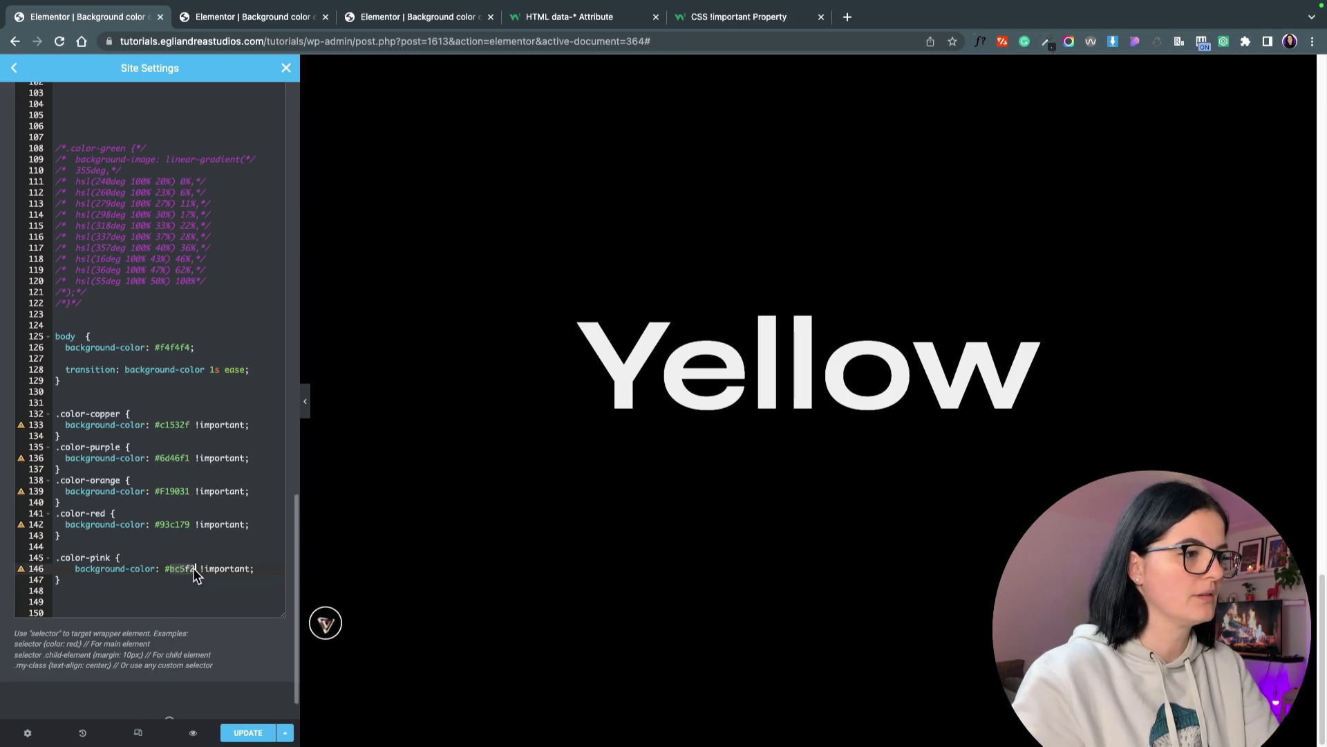
type("f")
left_click(197, 592)
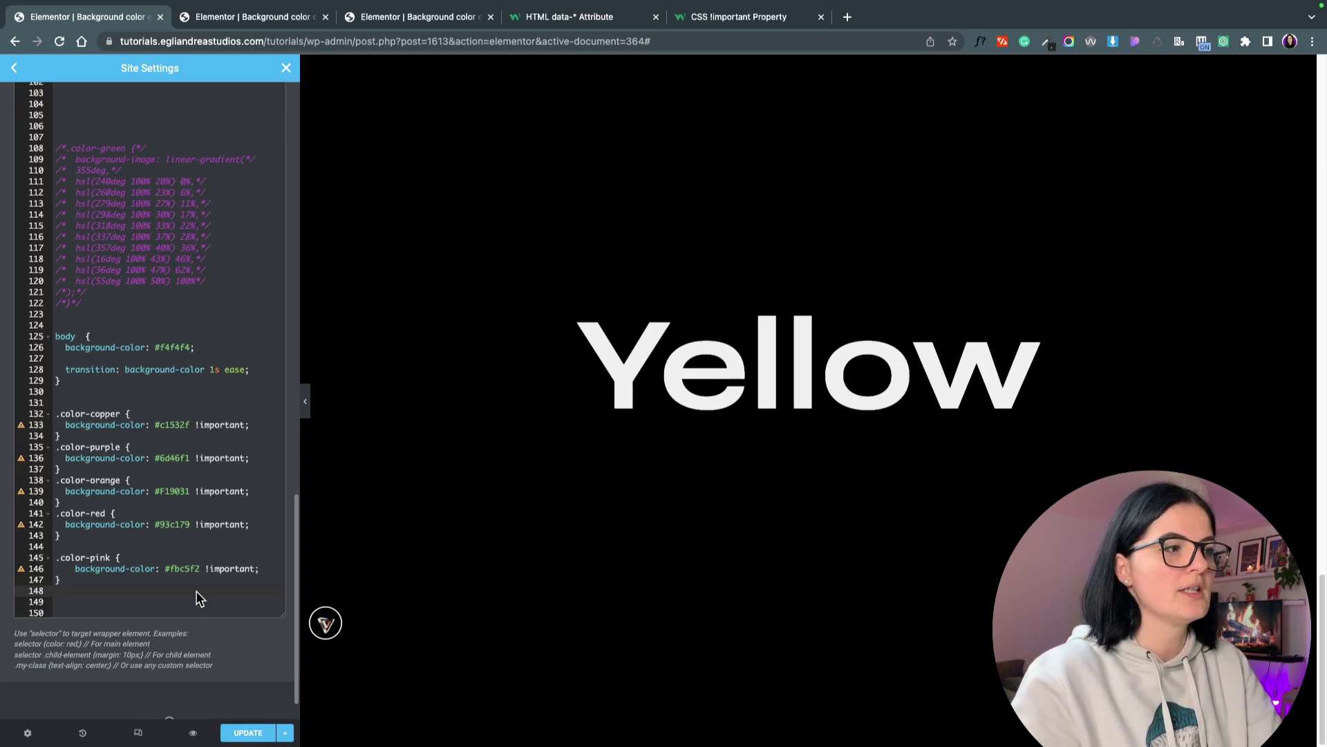
Change the Red heading's CSS class from fonty to panel.
mouse_move(747, 3)
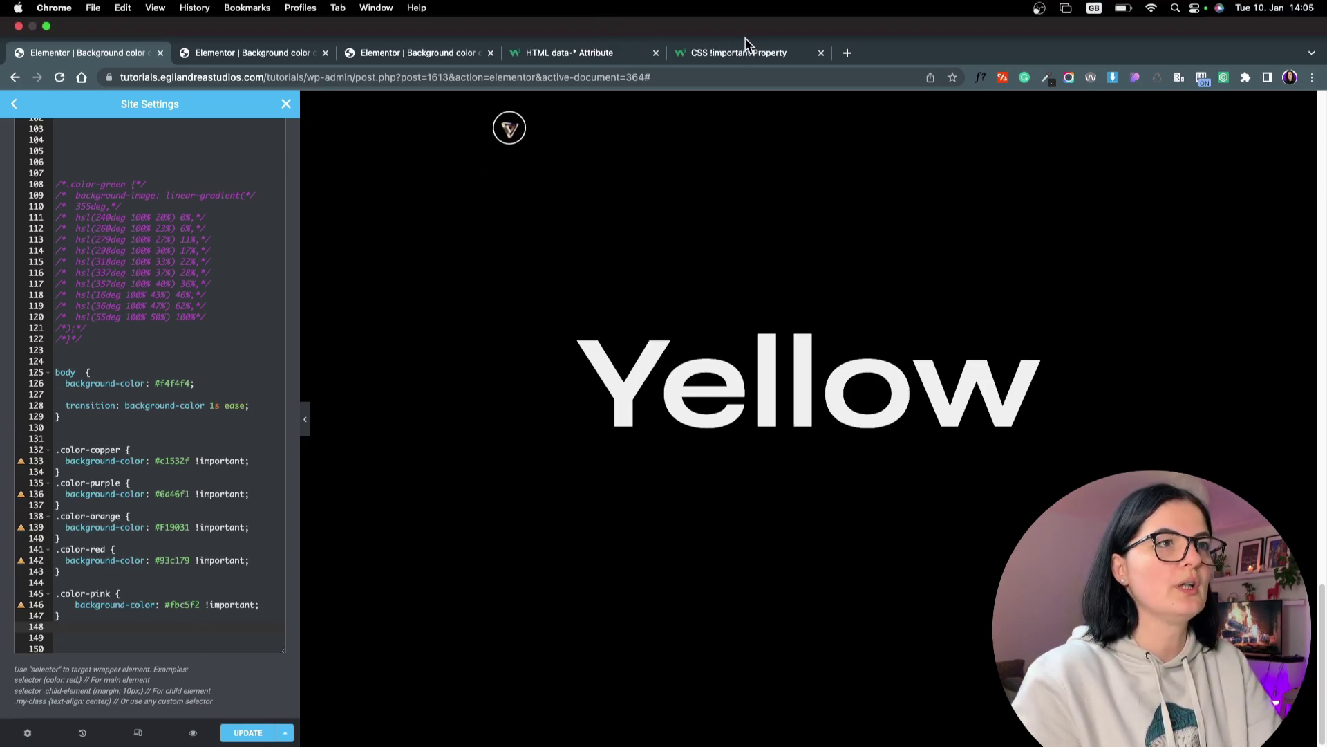
left_click(282, 52)
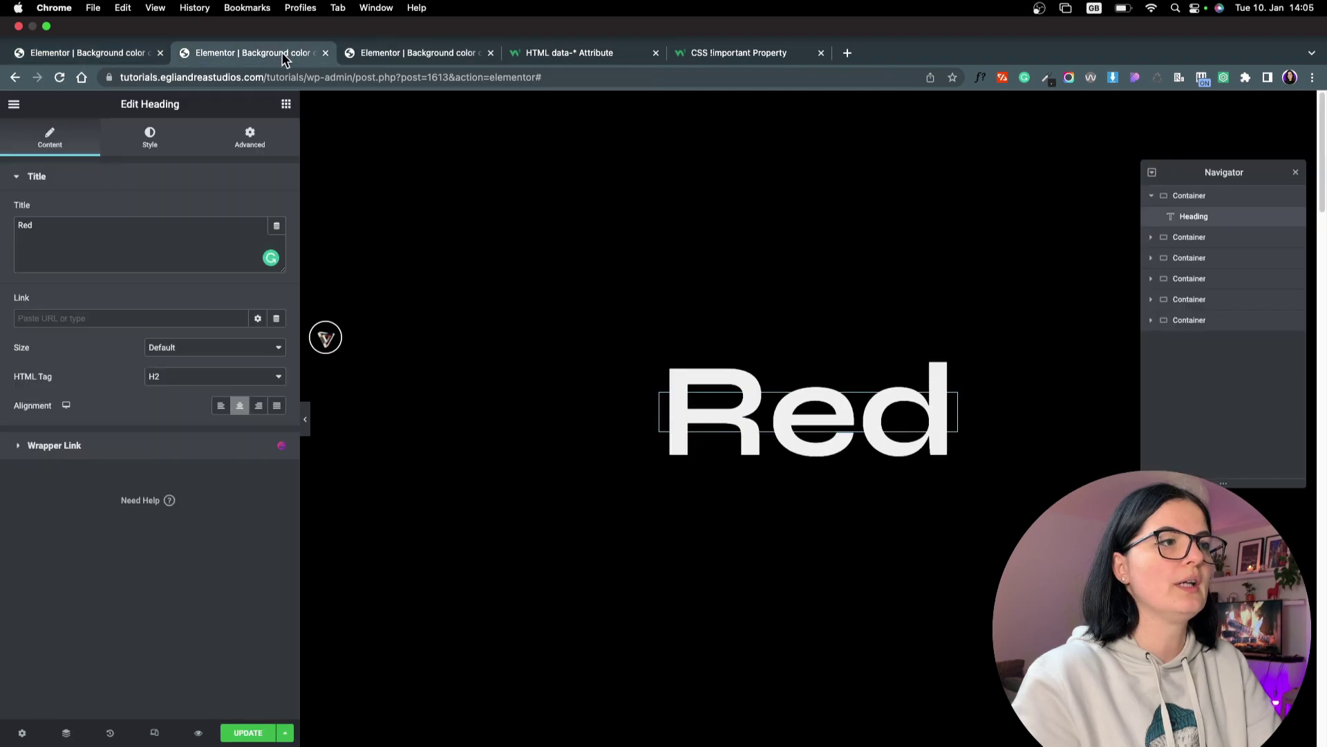
left_click(254, 111)
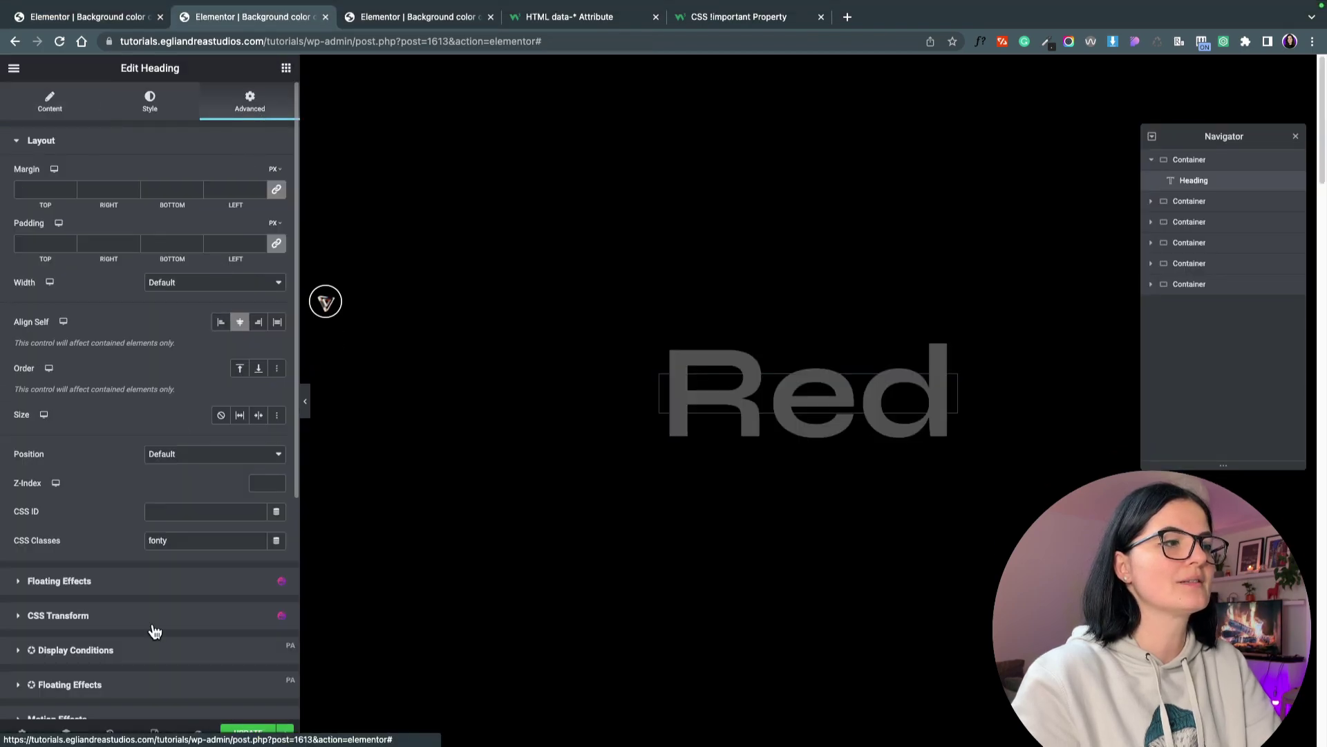
scroll(155, 632, "down", 5)
left_click(207, 320)
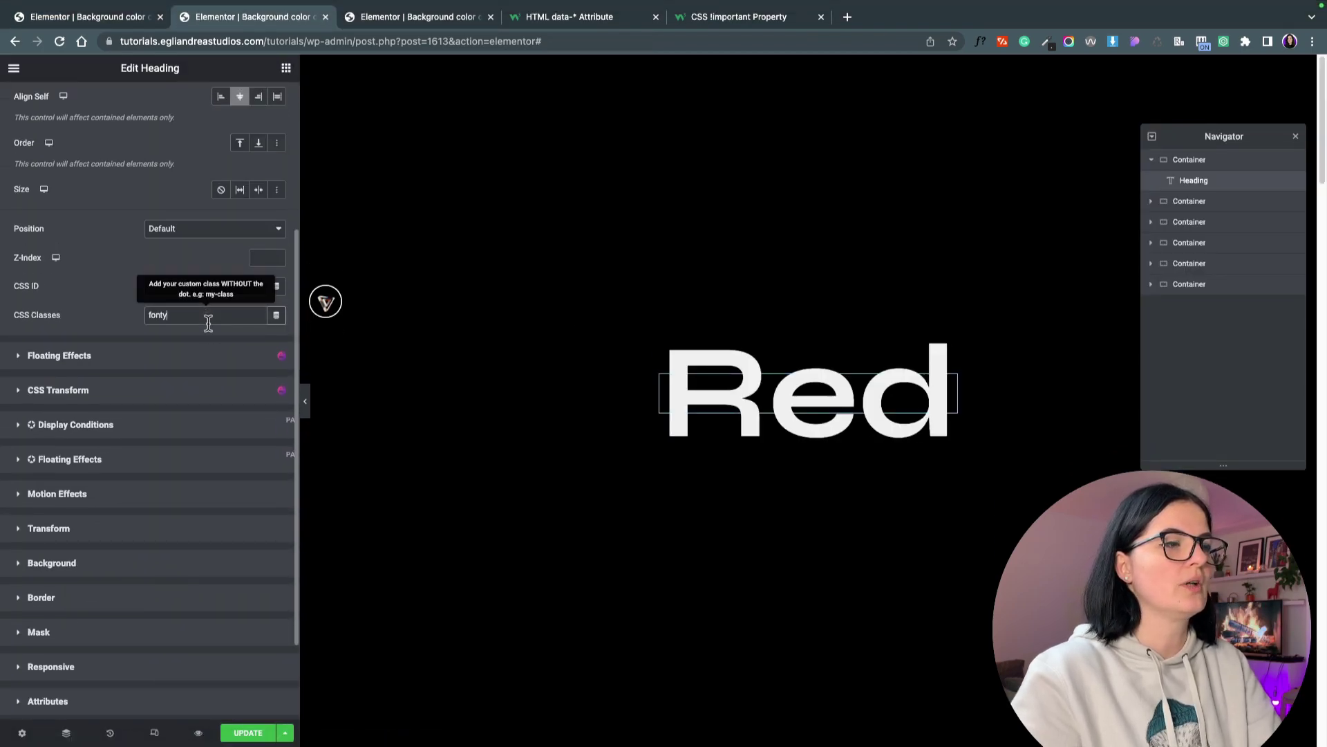
key("BackSpace")
key("BackSpace")
key("BackSpace")
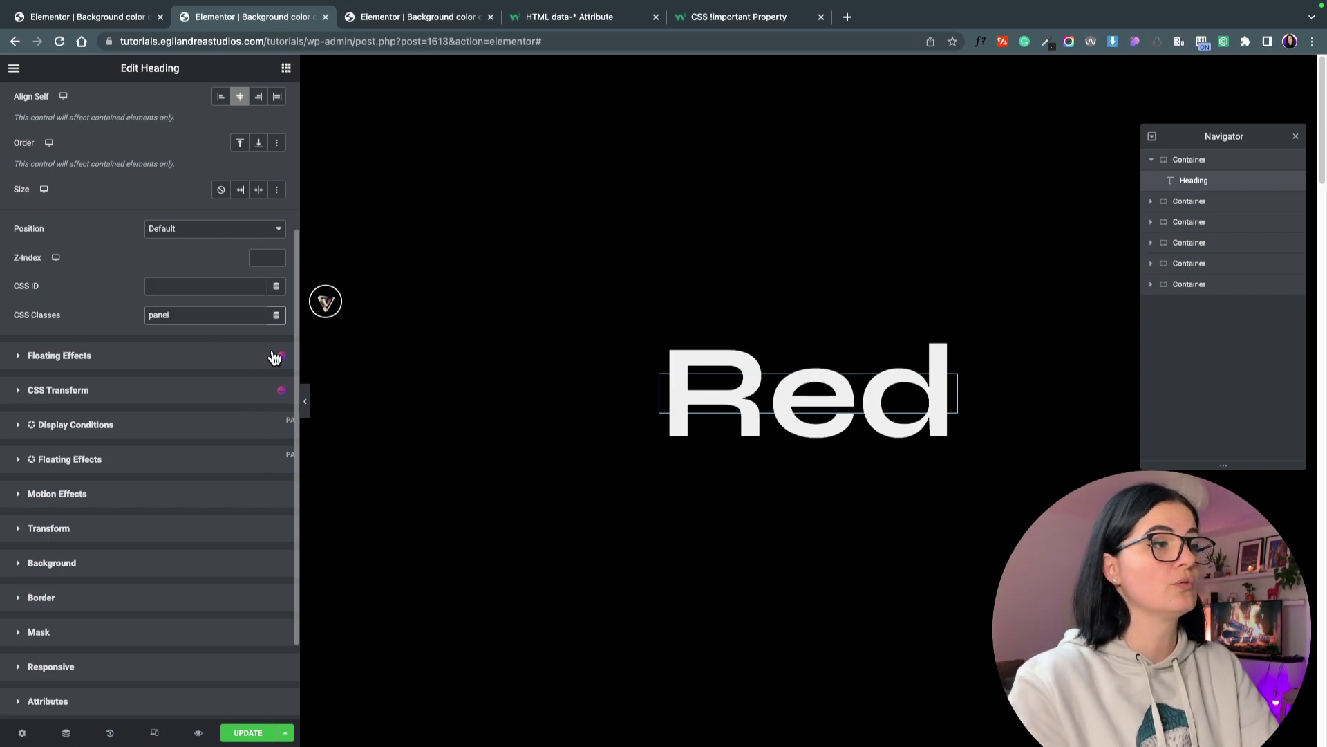
Change the Red heading's custom attribute from data-color|copper to data-color|pink.
scroll(184, 546, "down", 3)
left_click(166, 589)
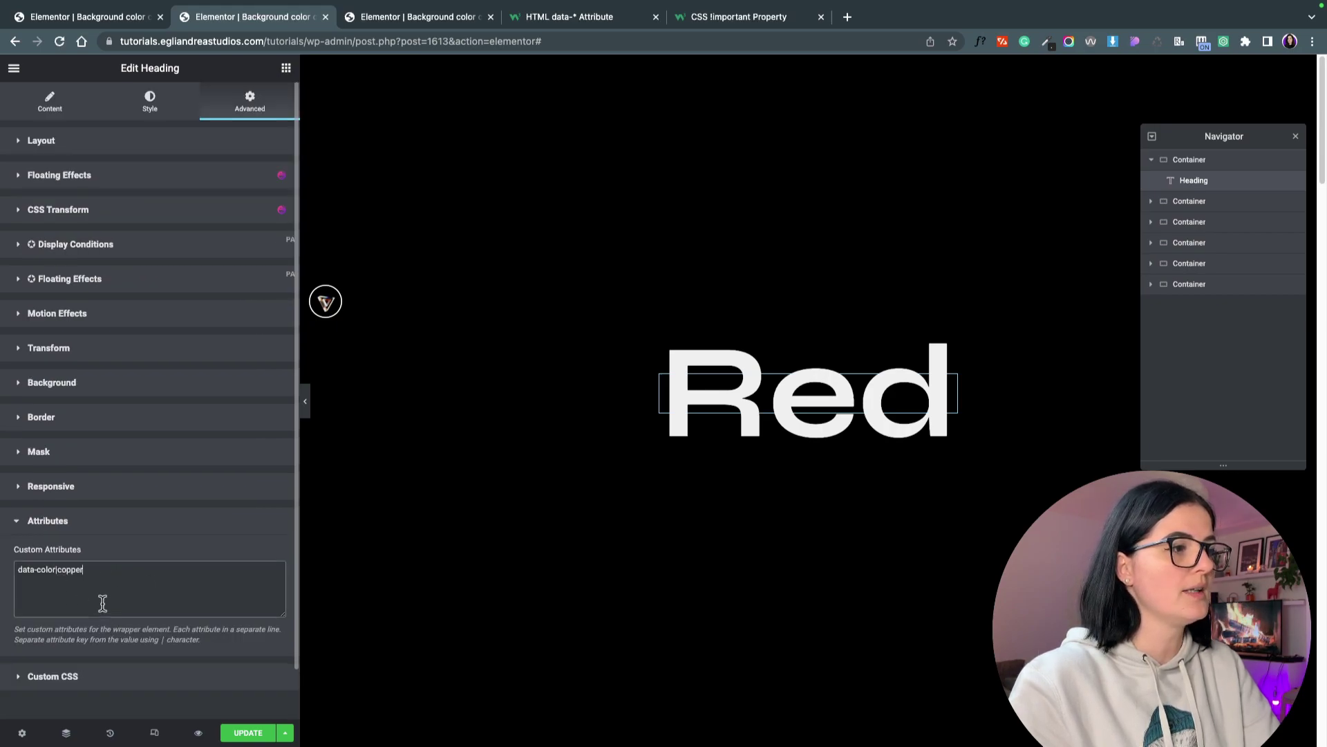
left_click(66, 579)
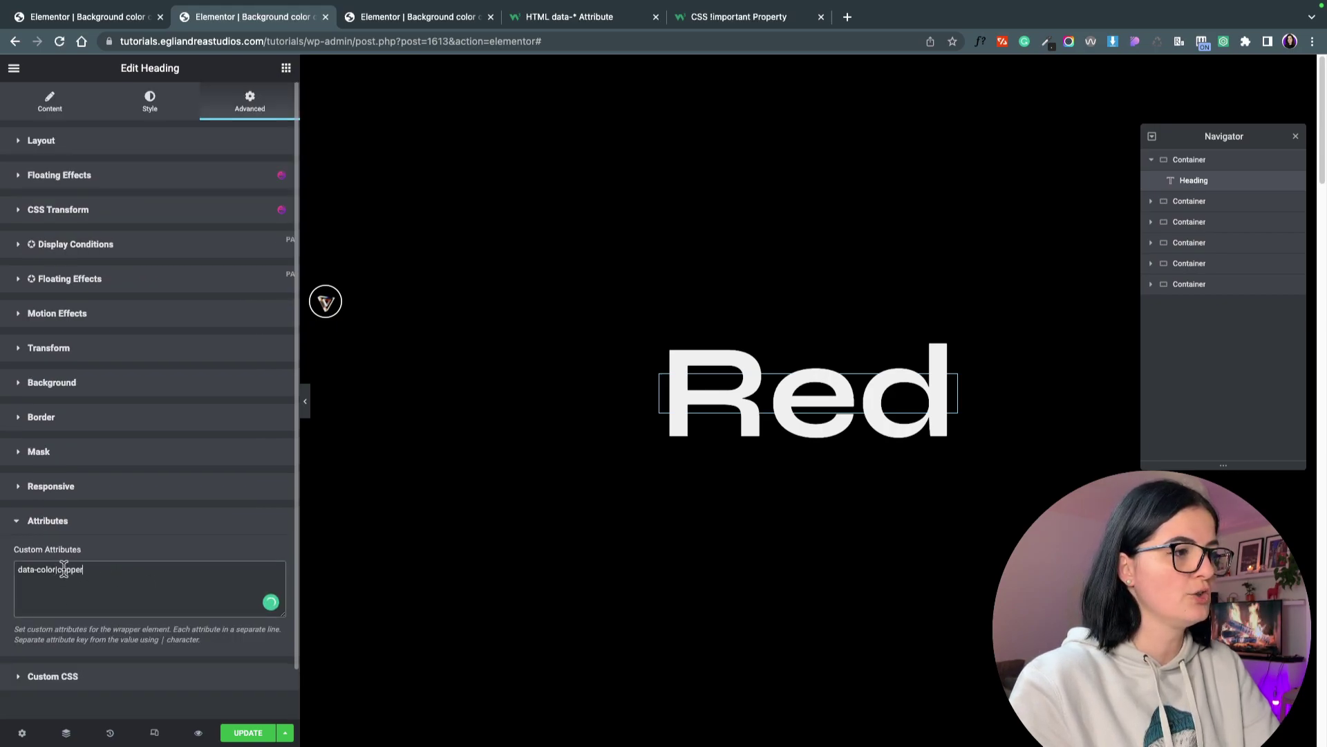
key("BackSpace")
key("BackSpace")
key("BackSpace")
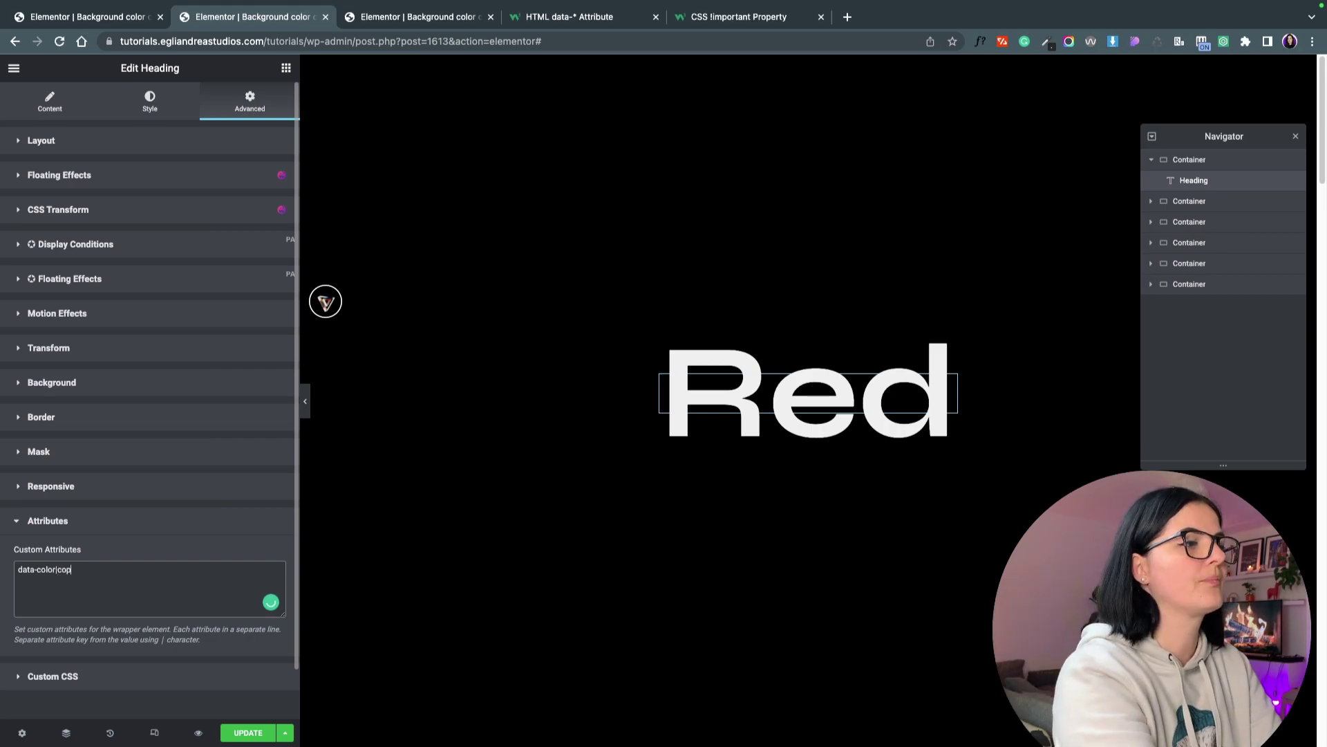
type("pink")
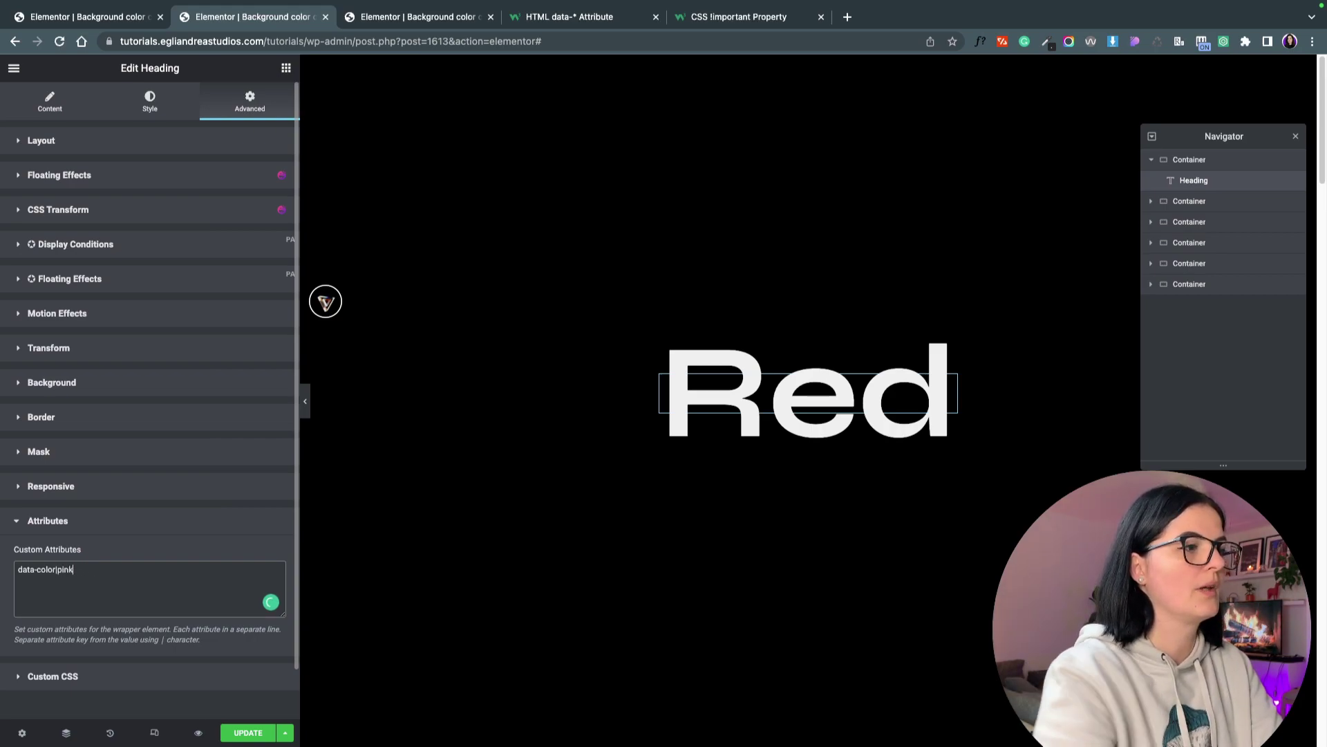
Update the page and open its preview.
scroll(145, 538, "down", 1)
scroll(172, 496, "up", 1)
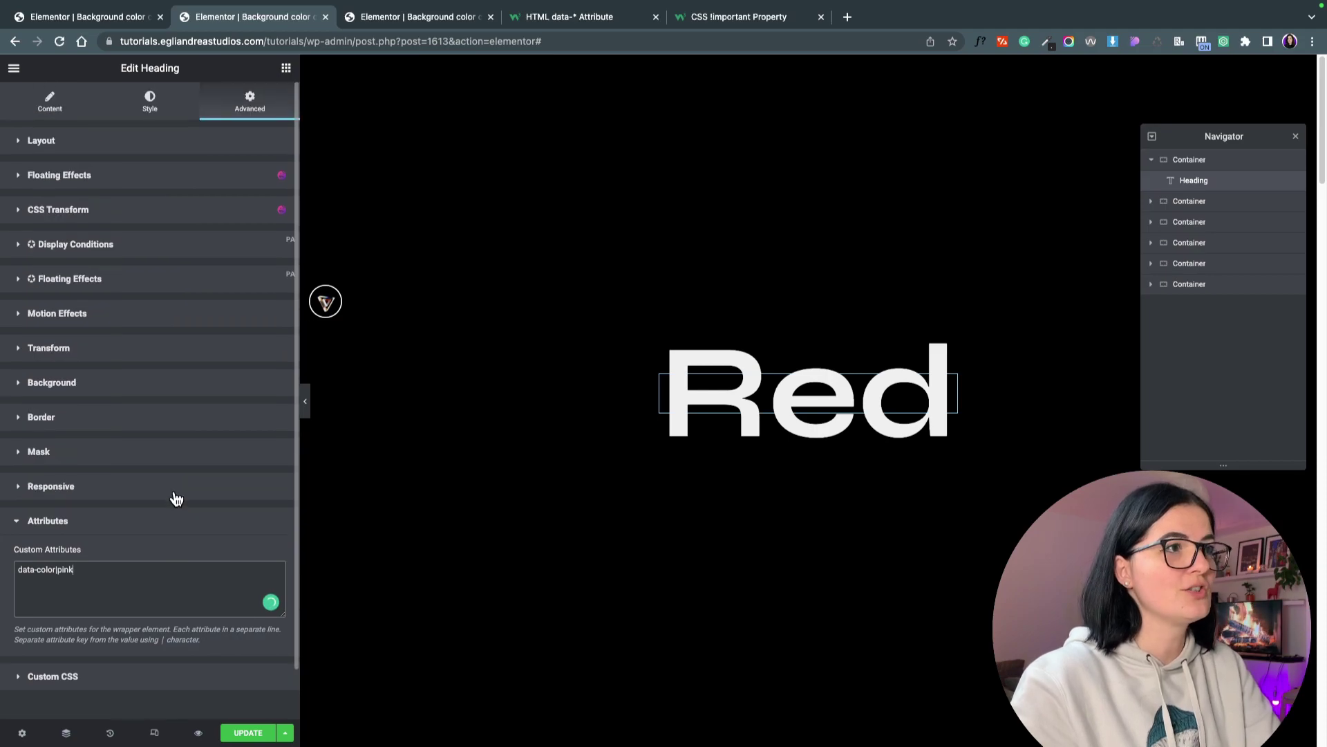
left_click(244, 732)
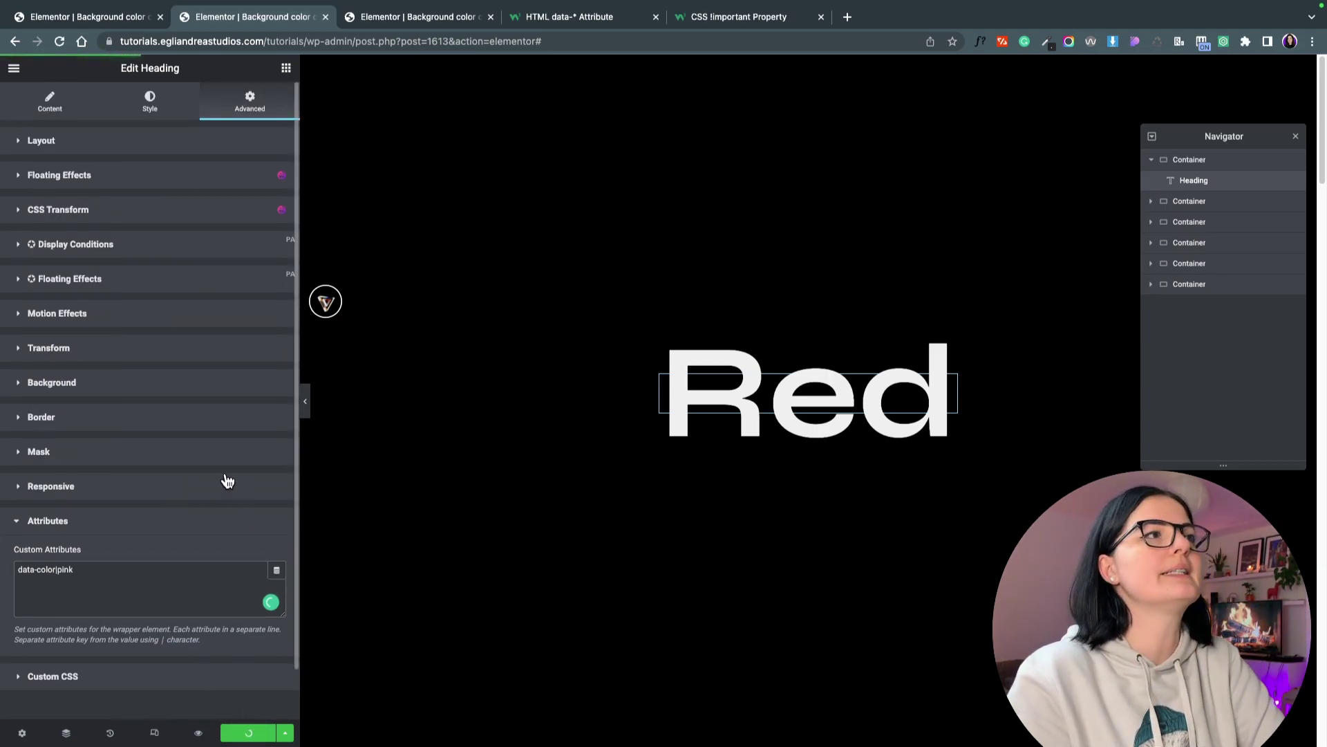
left_click(198, 732)
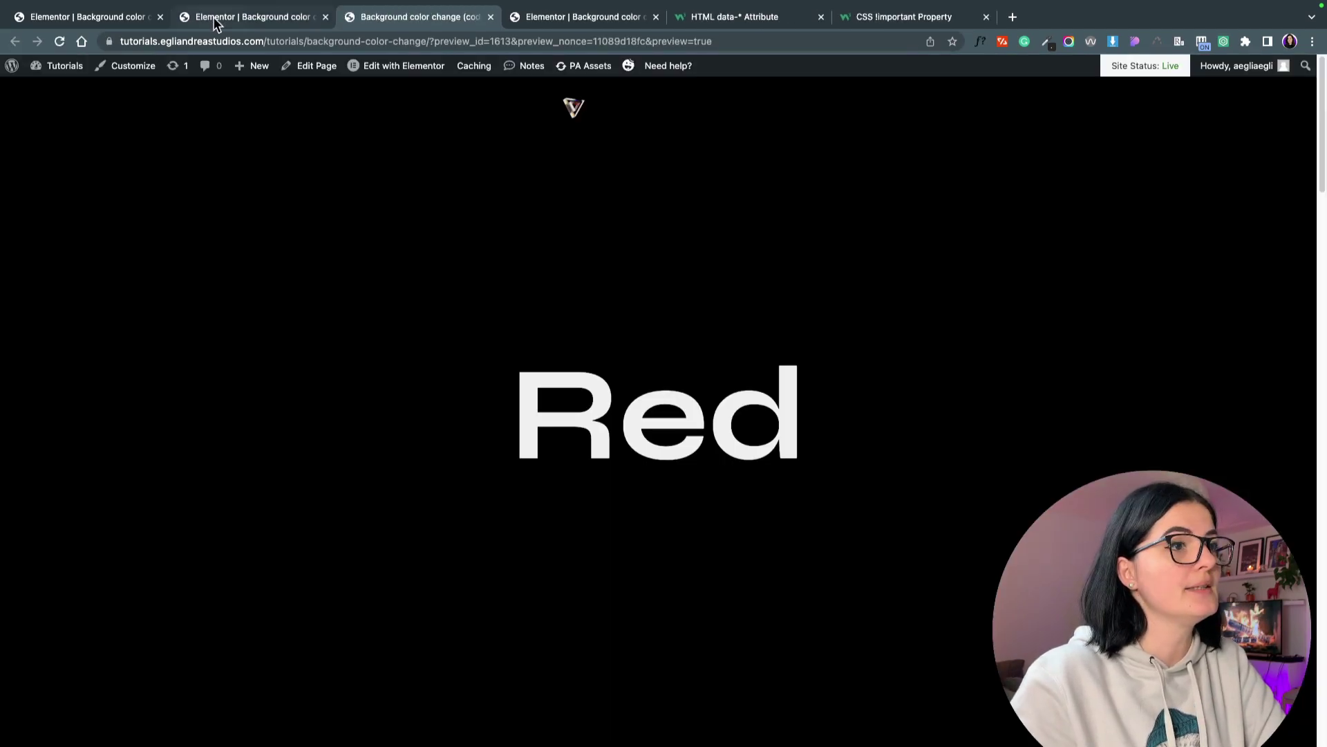
Reload the other editor tab and scroll through the Blue, Green and Red sections.
left_click(213, 16)
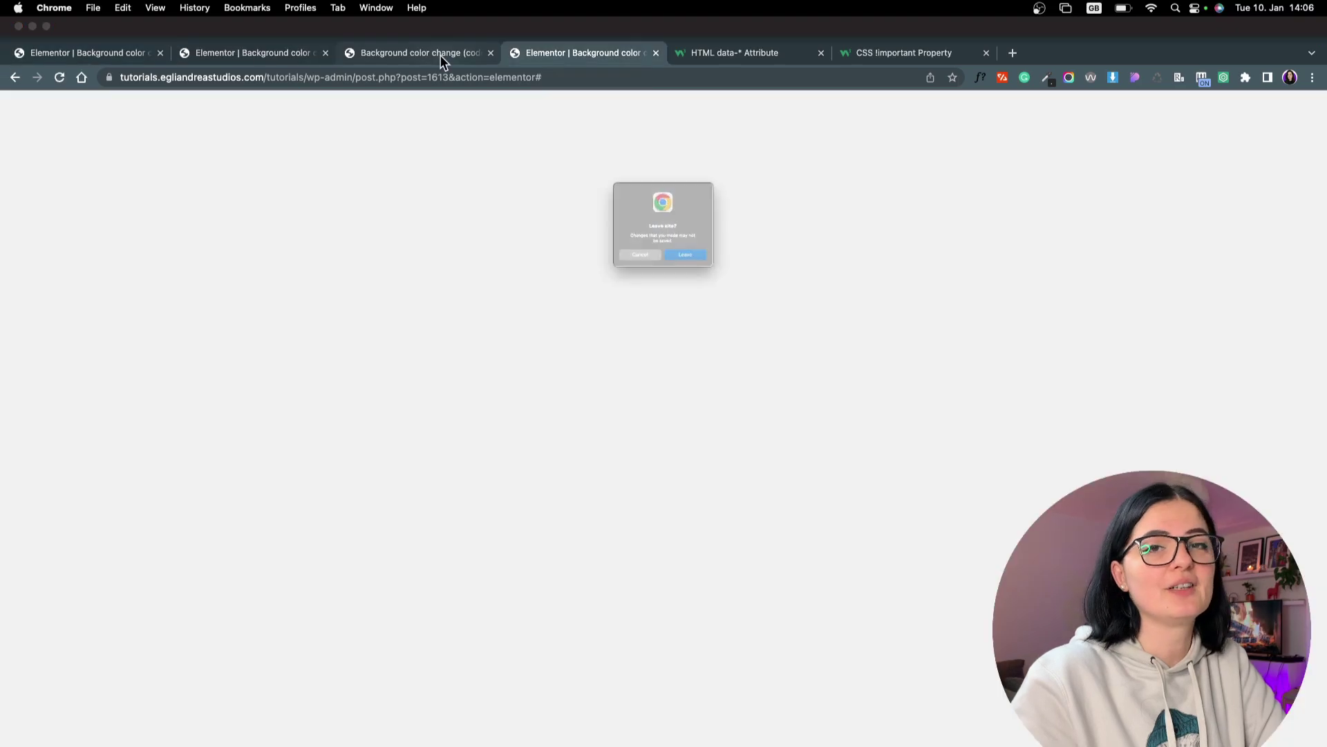
left_click(695, 279)
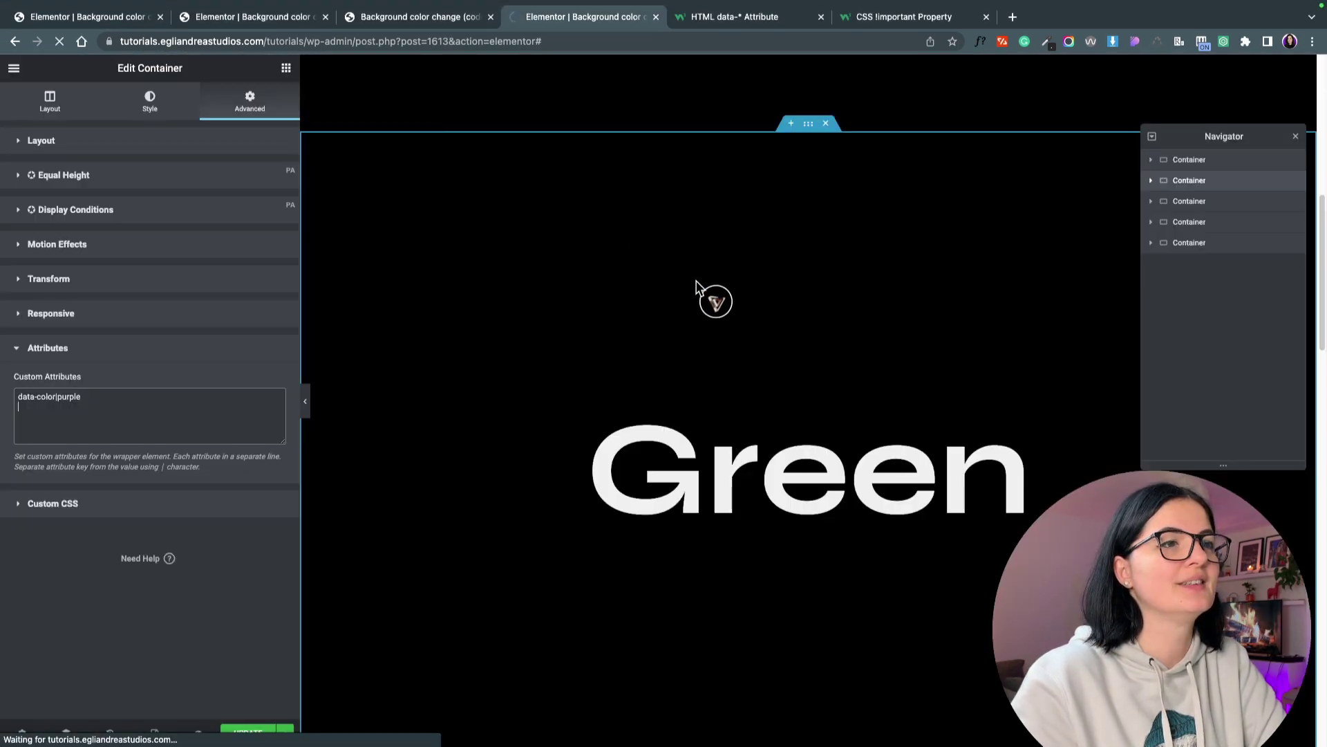
scroll(915, 476, "down", 10)
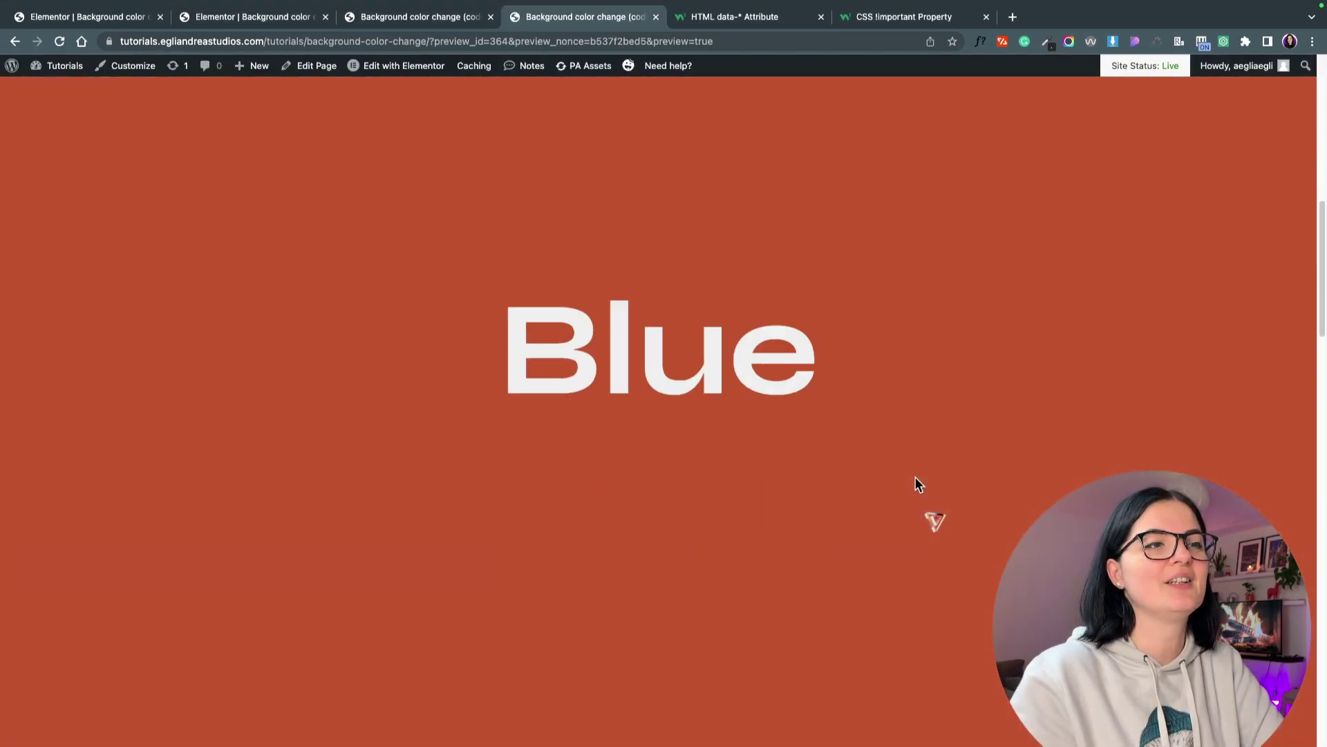
scroll(915, 475, "down", 10)
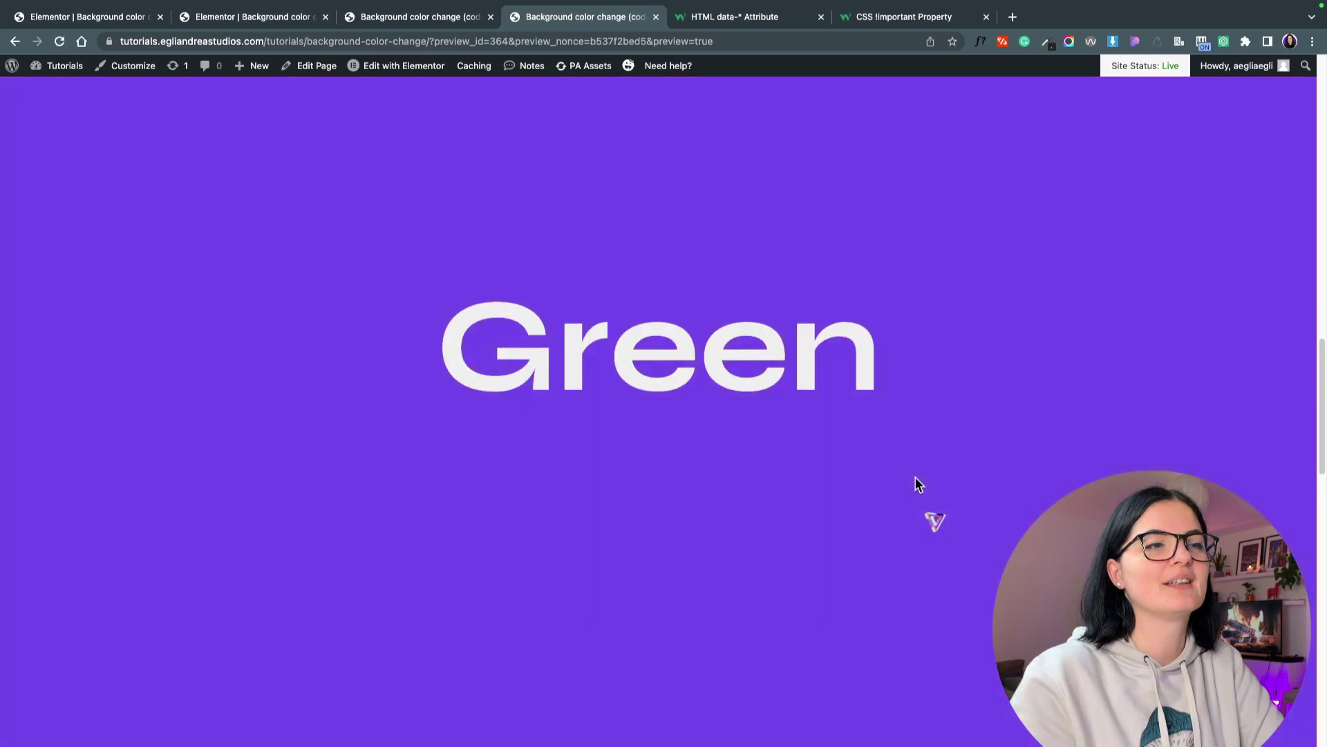
scroll(915, 477, "up", 15)
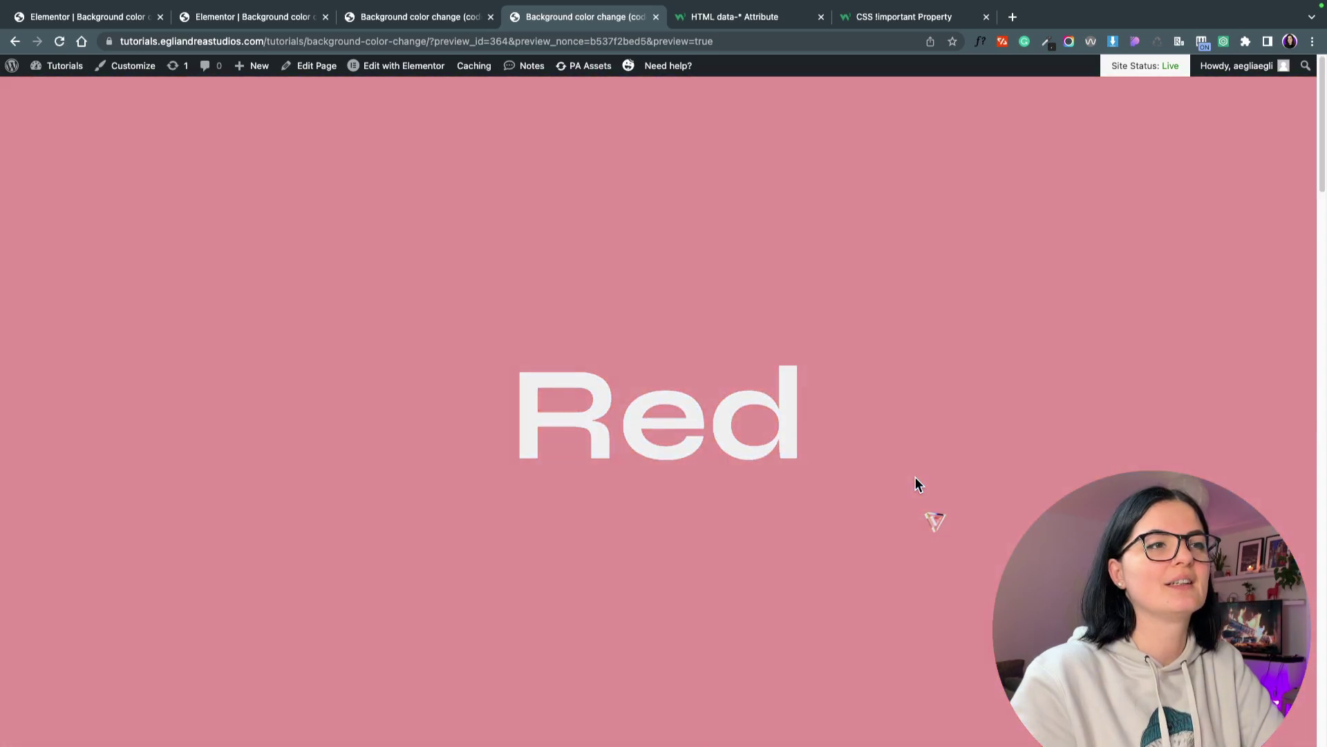
scroll(916, 484, "down", 8)
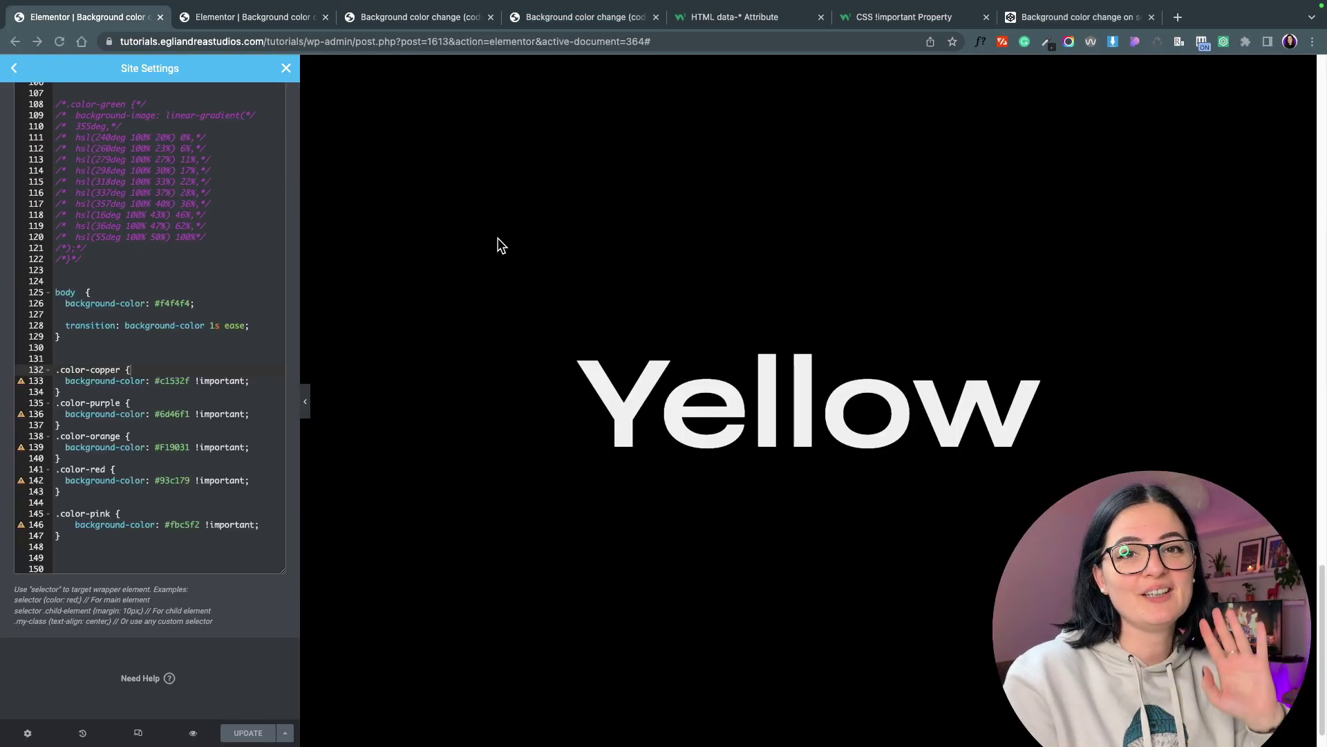
Reload the preview and scroll through Red, Blue, Purple and Yellow, checking each background colour.
left_click(234, 15)
left_click(425, 18)
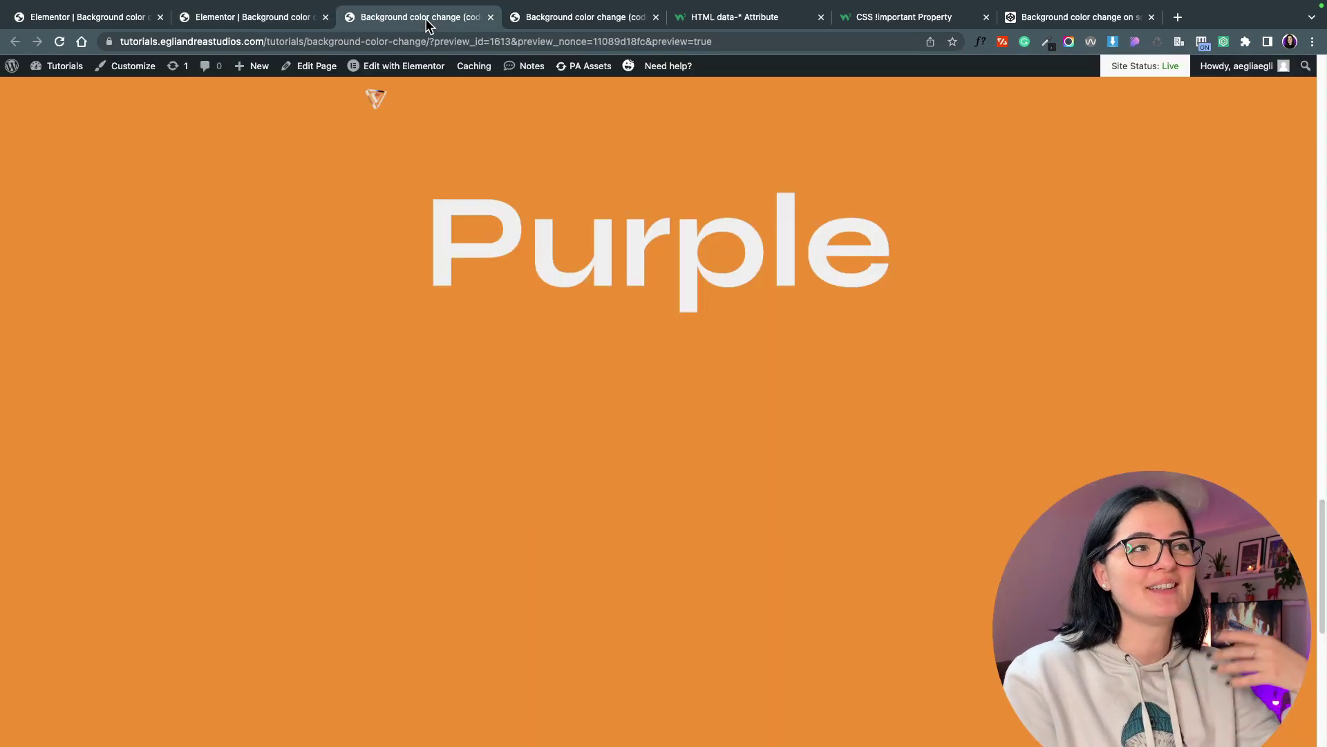
key("super+r")
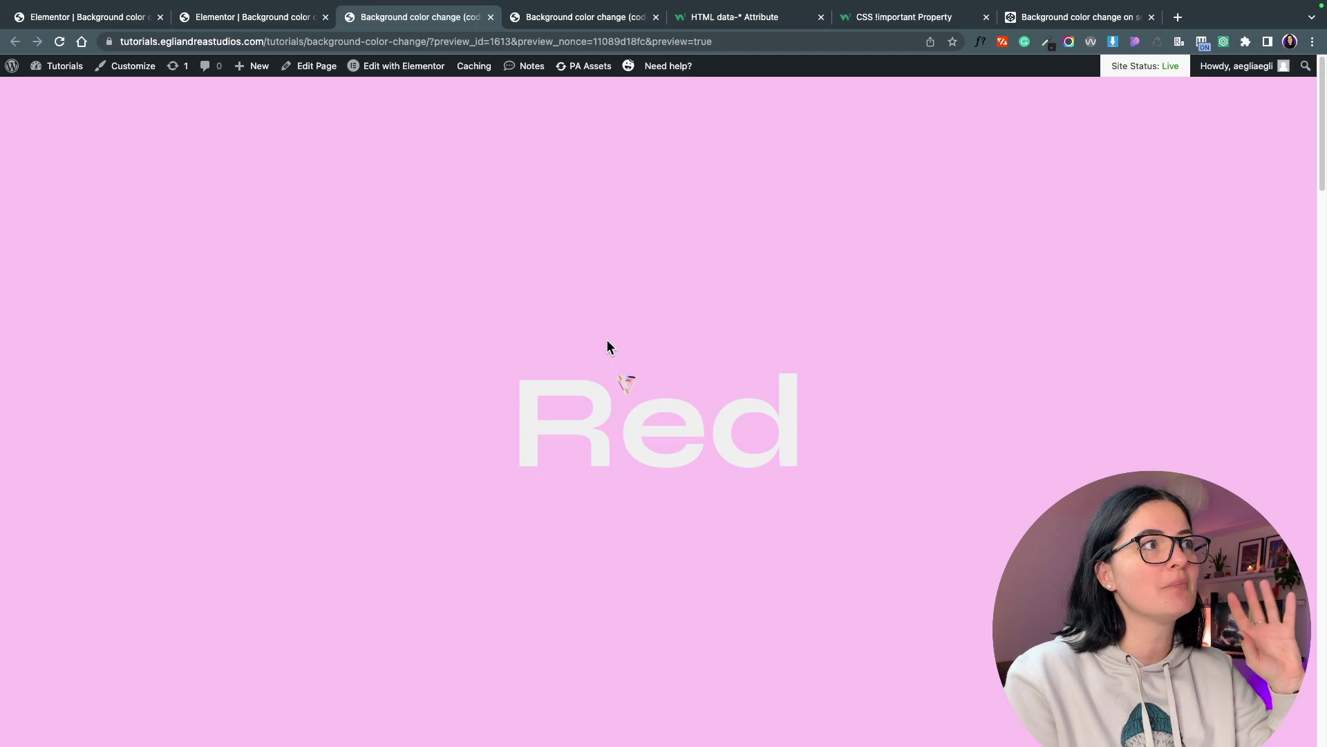
scroll(608, 346, "down", 2)
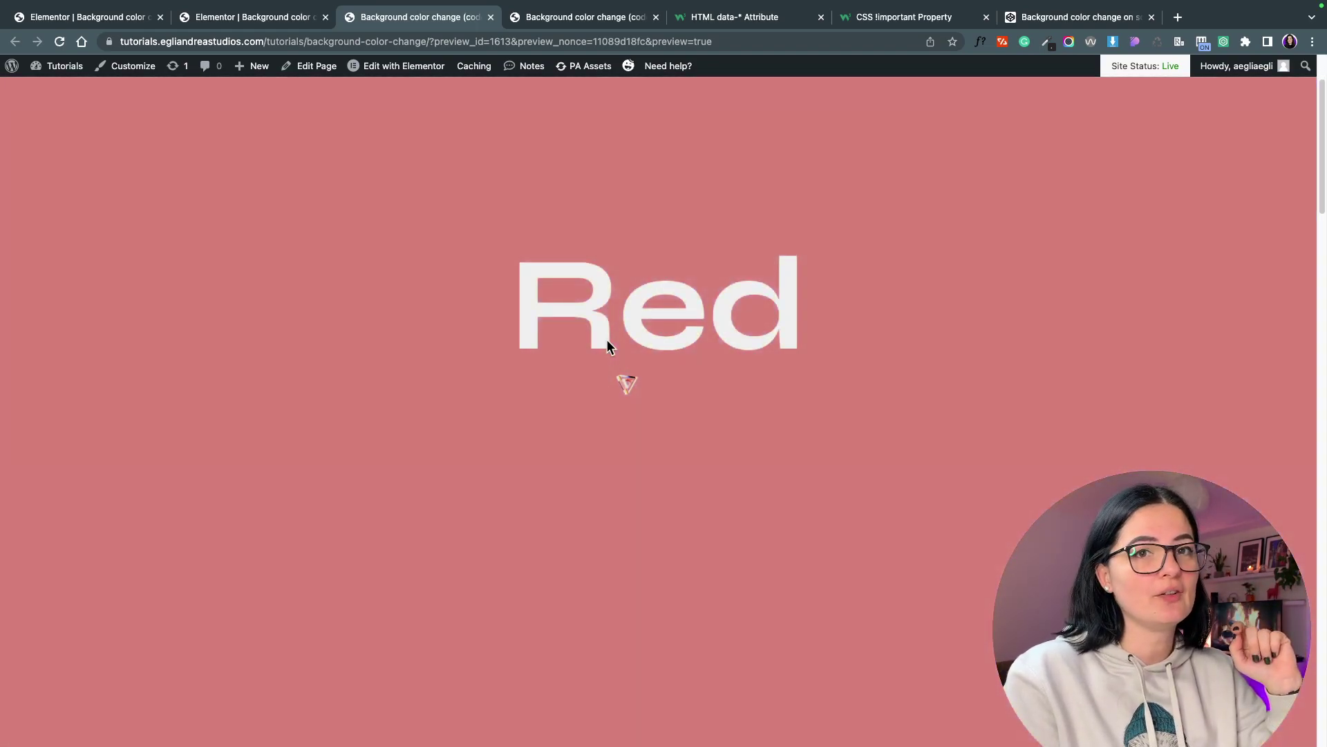
scroll(607, 339, "down", 5)
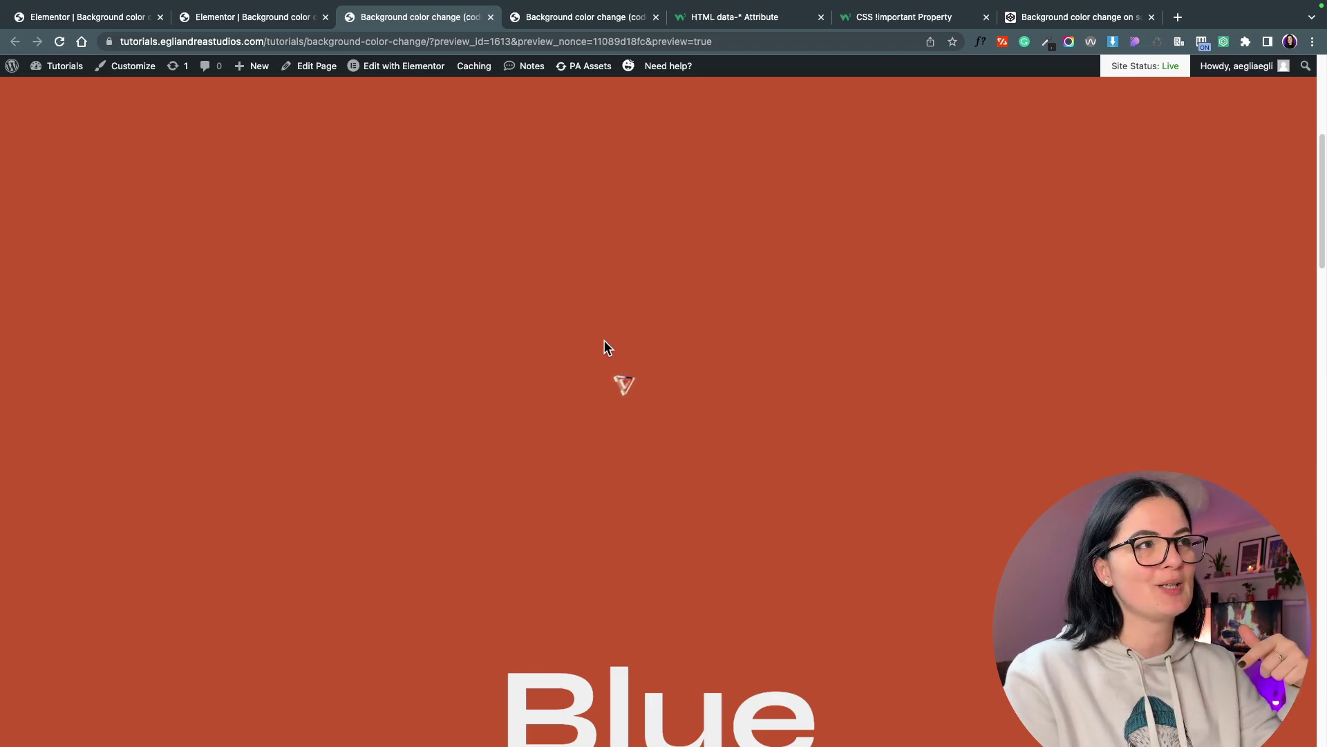
scroll(604, 345, "down", 20)
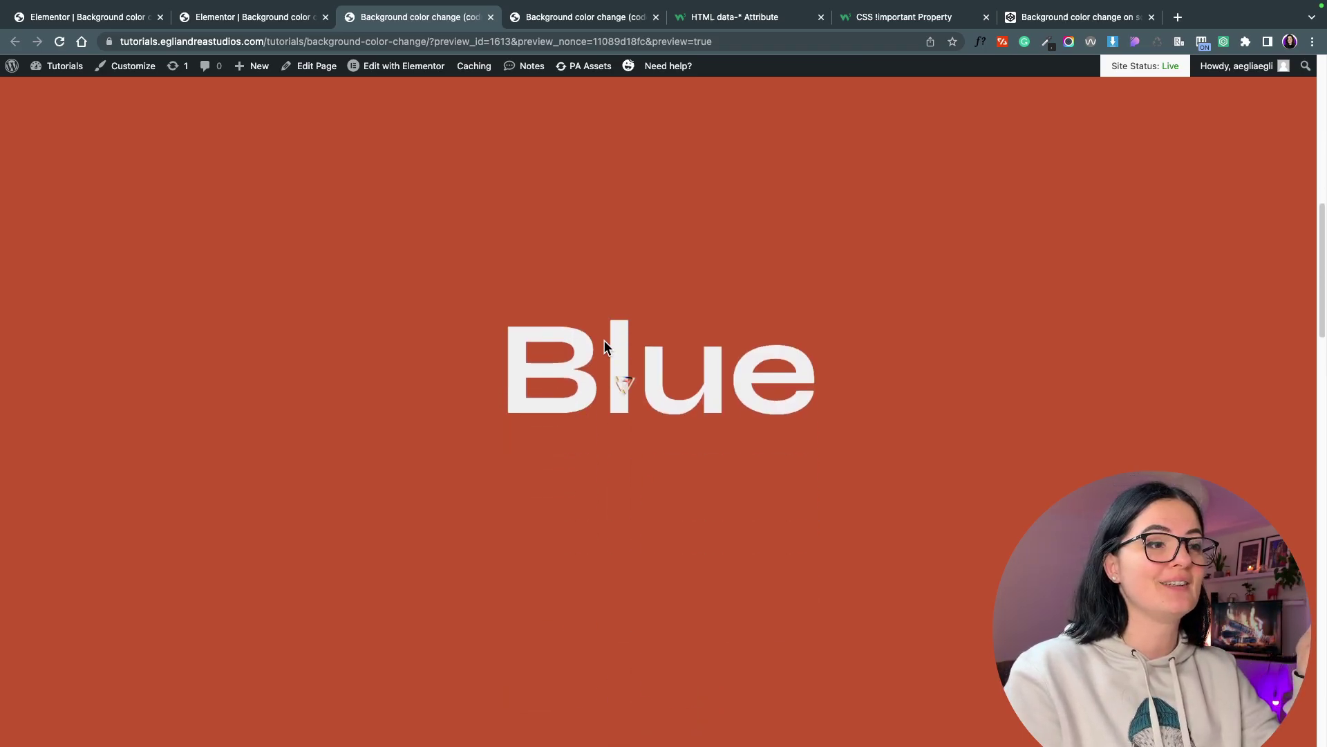
scroll(604, 341, "down", 15)
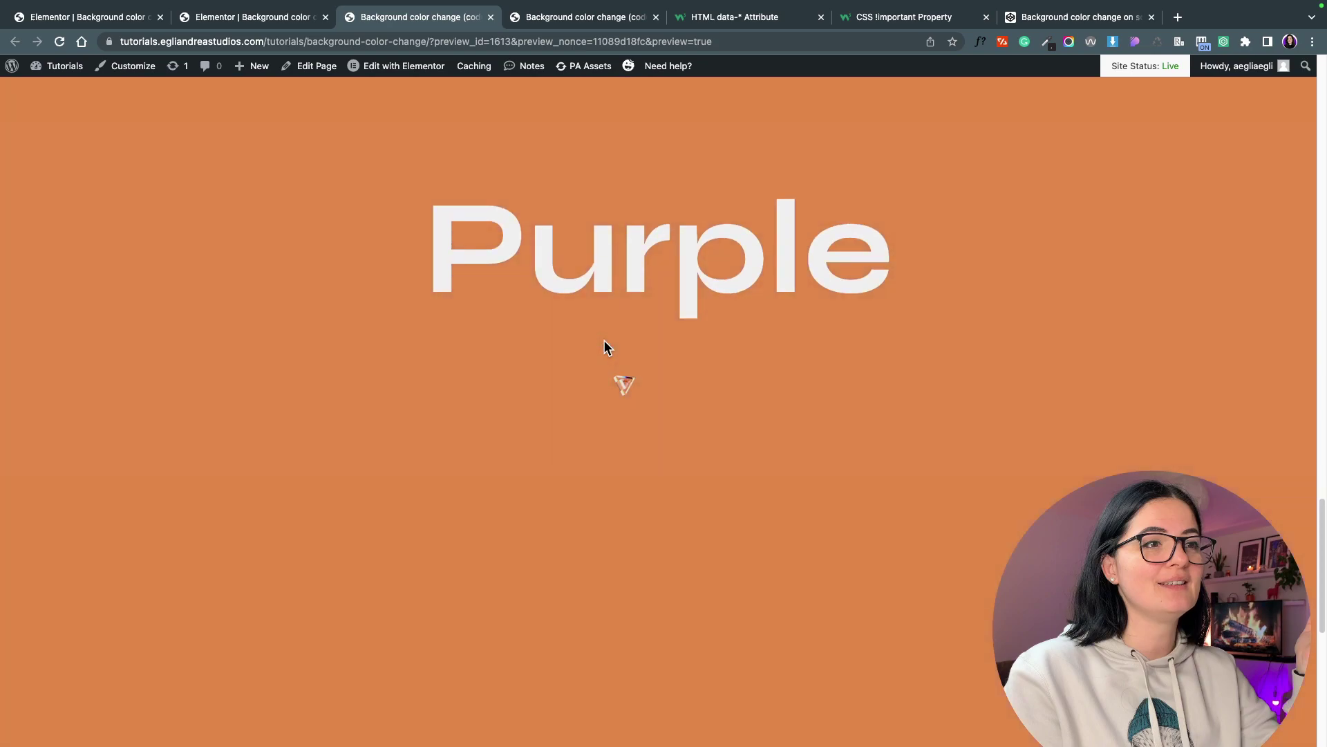